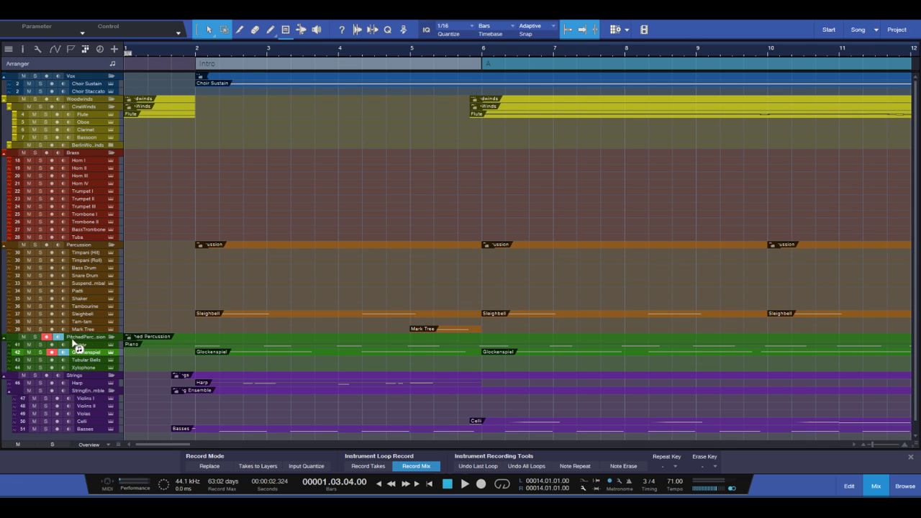
Step: Select the Piano track and play the song from the beginning up to the B section at bar 22
left_click(80, 345)
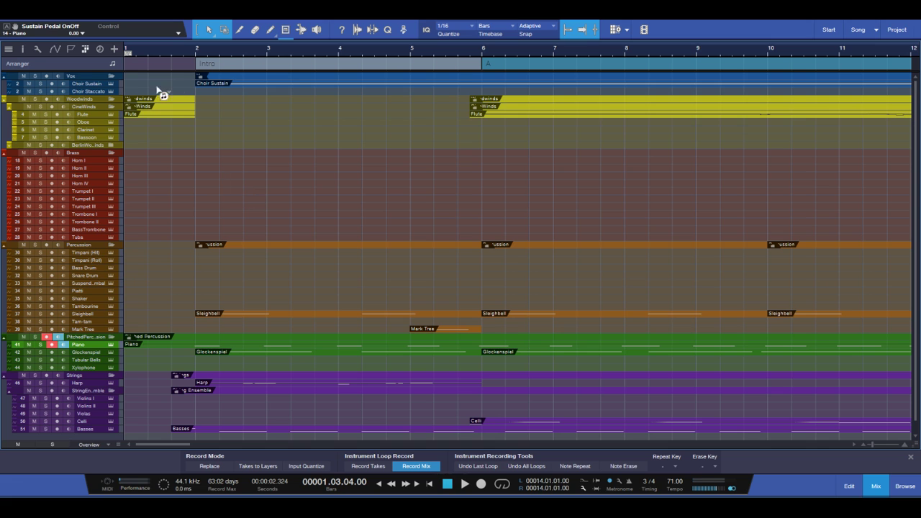
left_click(184, 54)
key("space")
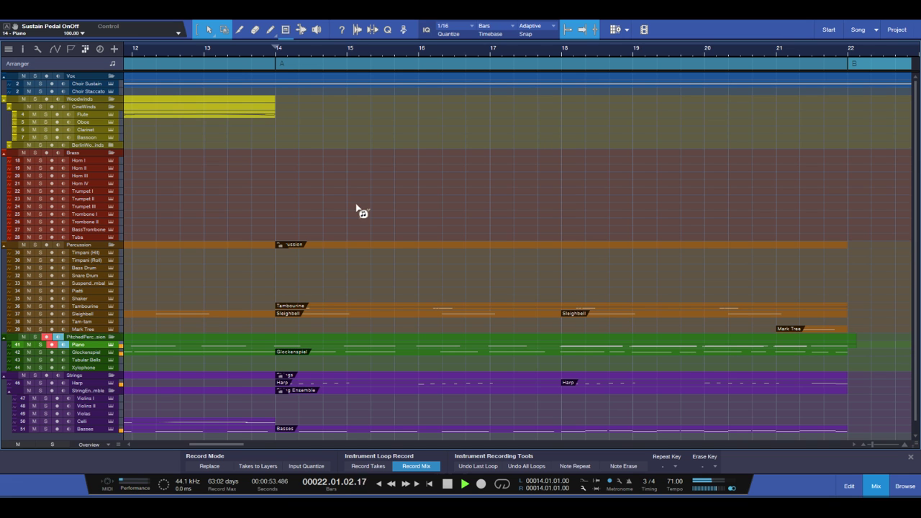
key("space")
Step: Set the loop range to the Basses event at bar 14 and open it in the note editor with the track list hidden
scroll(494, 247, "down", 1)
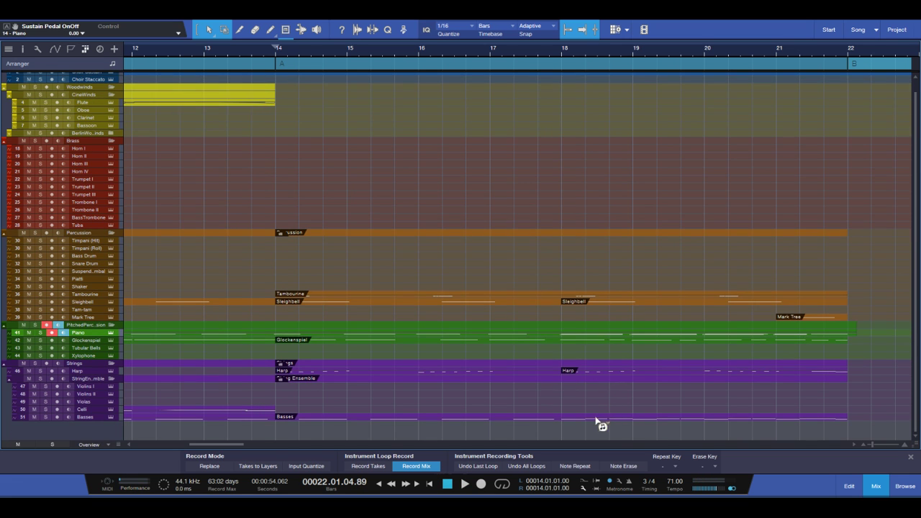
left_click(596, 421)
key("p")
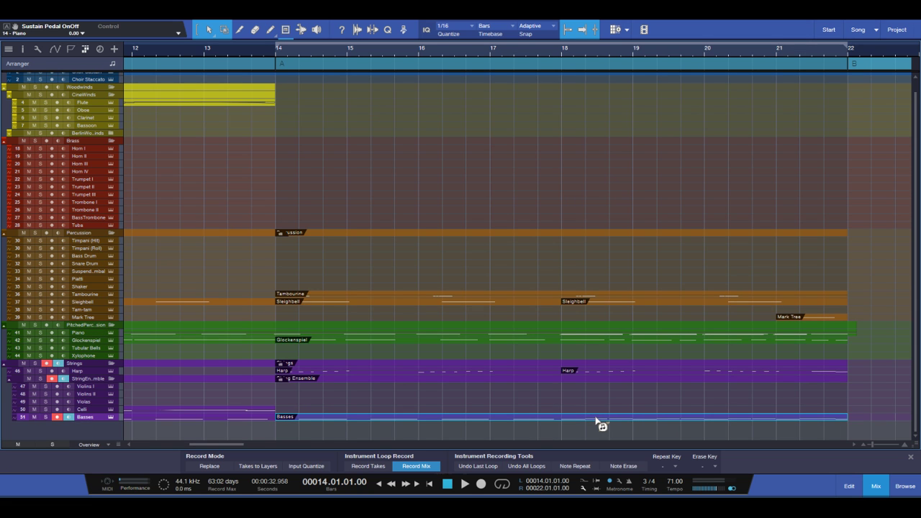
double_click(596, 421)
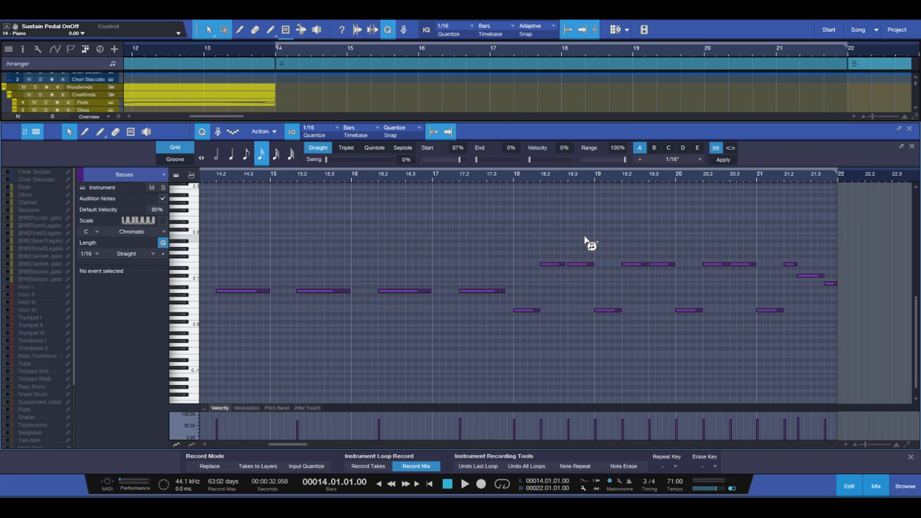
scroll(586, 233, "up", 2)
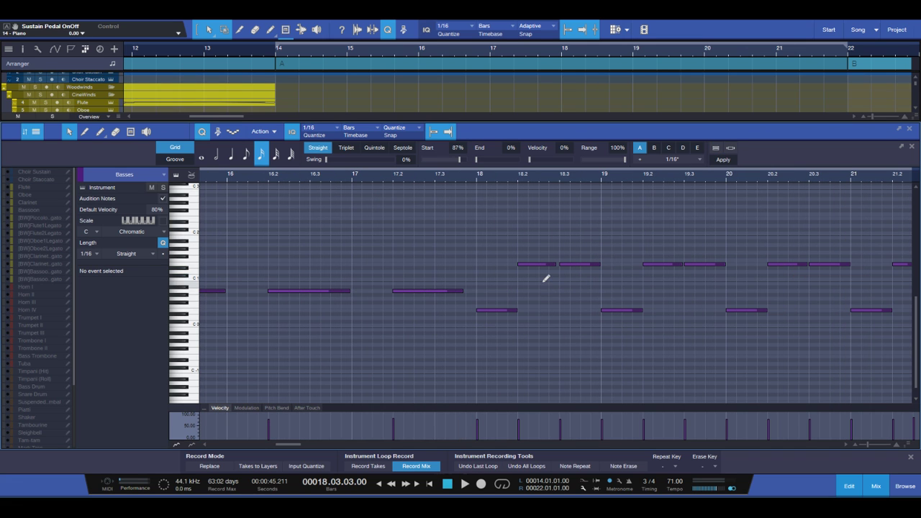
scroll(545, 278, "up", 1)
scroll(544, 278, "down", 2)
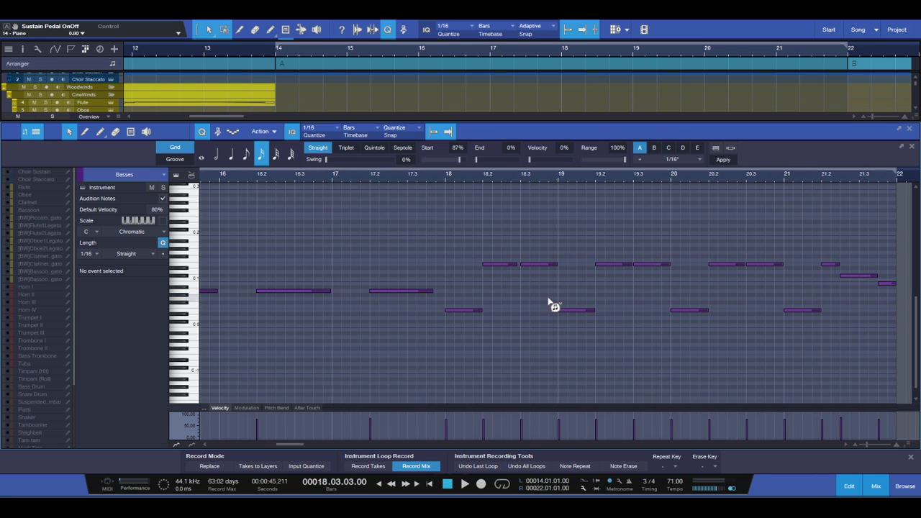
left_click(35, 131)
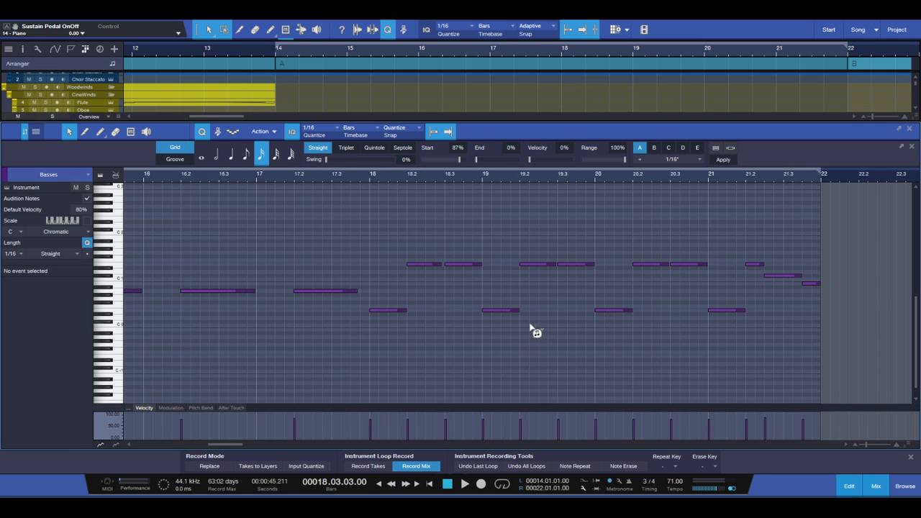
Step: Mute the second E1 note of bars 18, 19 and 20 in the Basses event
left_click(412, 264)
left_click(533, 264, "shift")
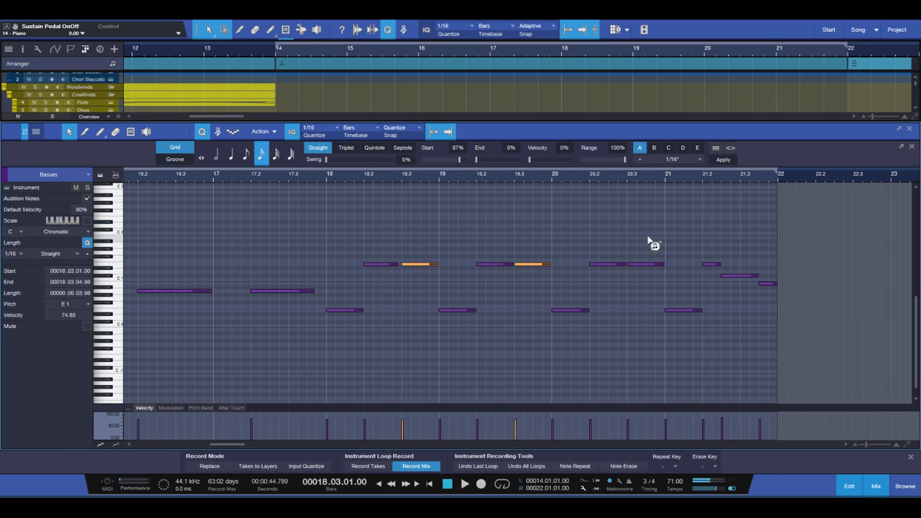
left_click(646, 264, "shift")
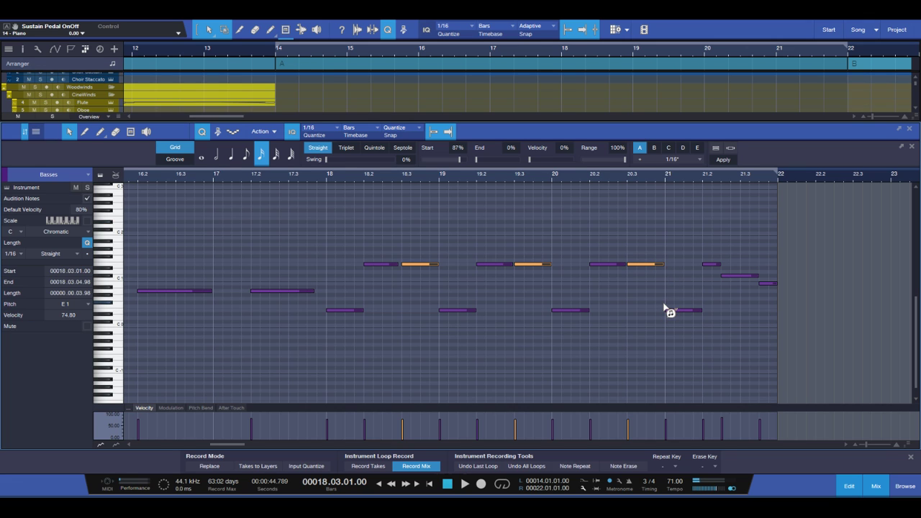
key("shift+m")
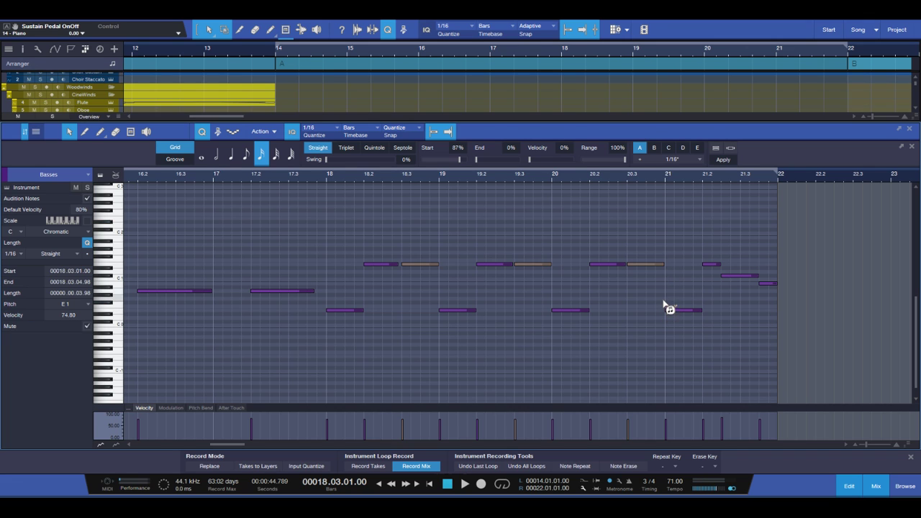
Step: Play the arrangement from bar 17 through bar 21 to check the thinned-out Basses line
left_click(216, 177)
key("space")
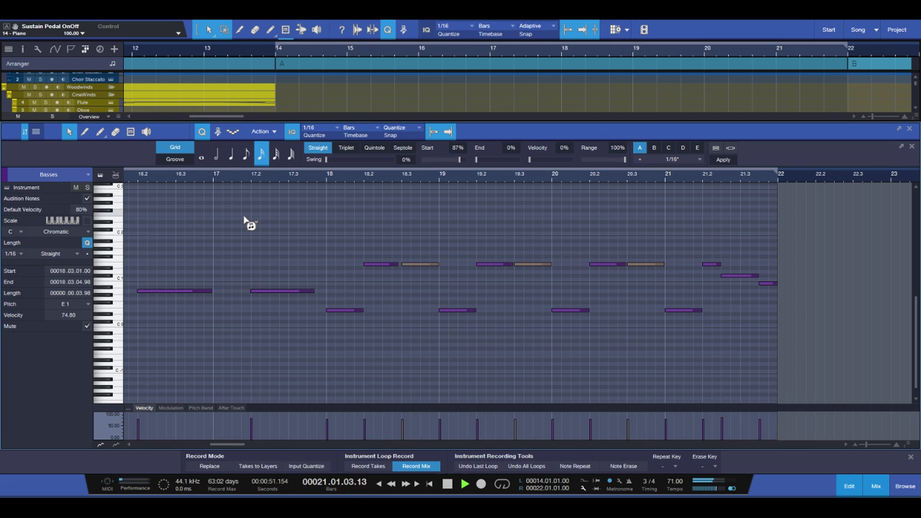
key("space")
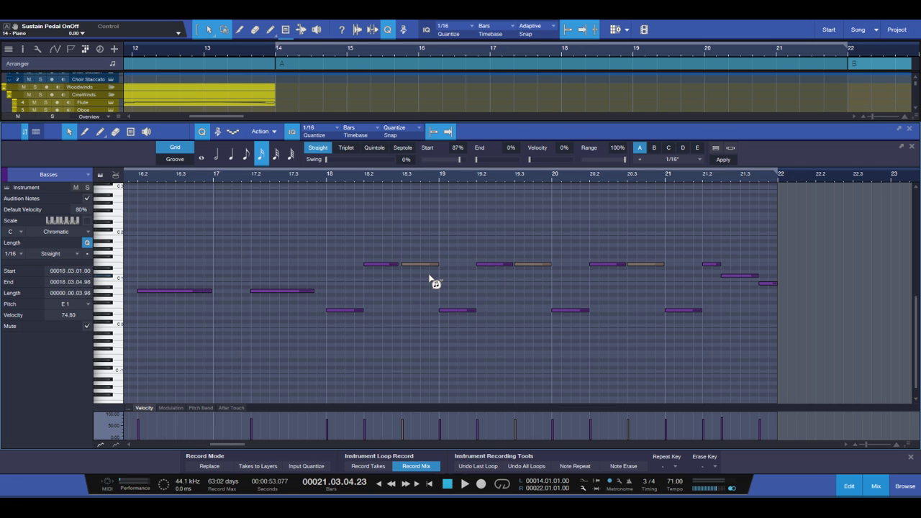
Step: Return to the full arrangement, set the loop range to the Intro's Glockenspiel event and play from bar 2
key("F2")
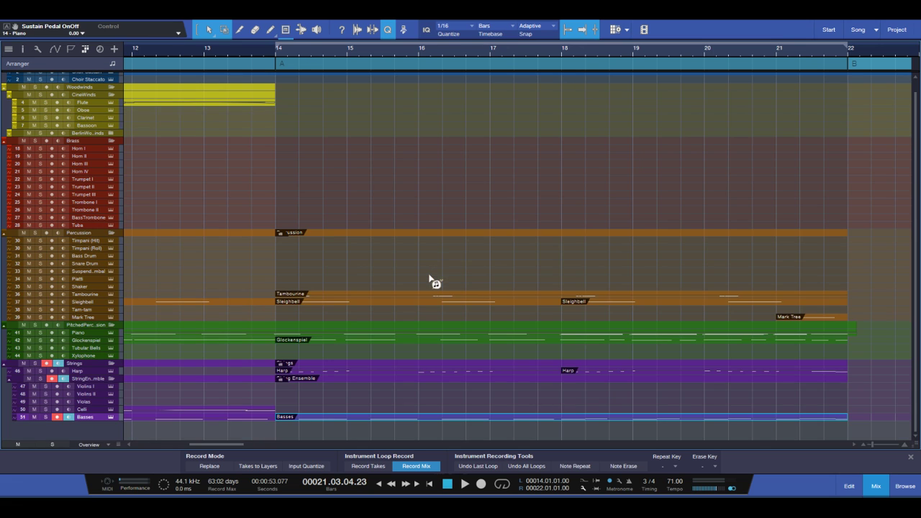
scroll(349, 323, "left", 5)
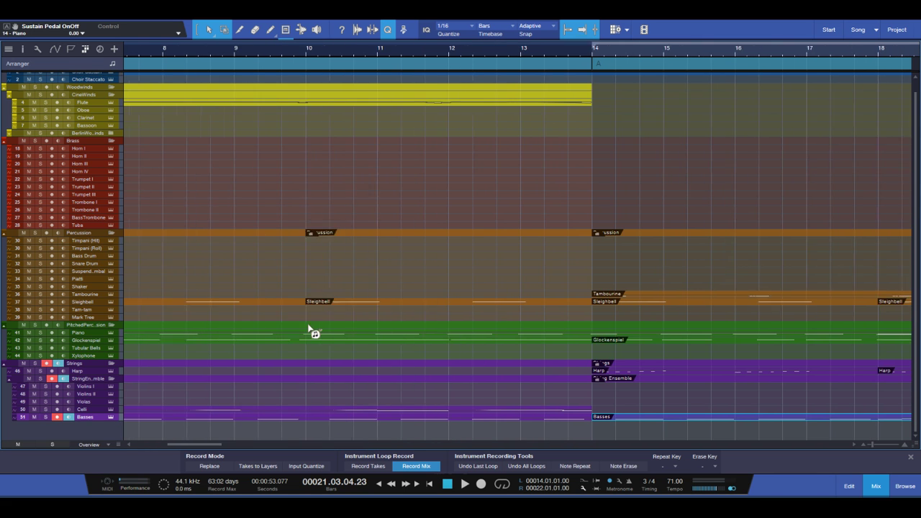
scroll(310, 331, "left", 2)
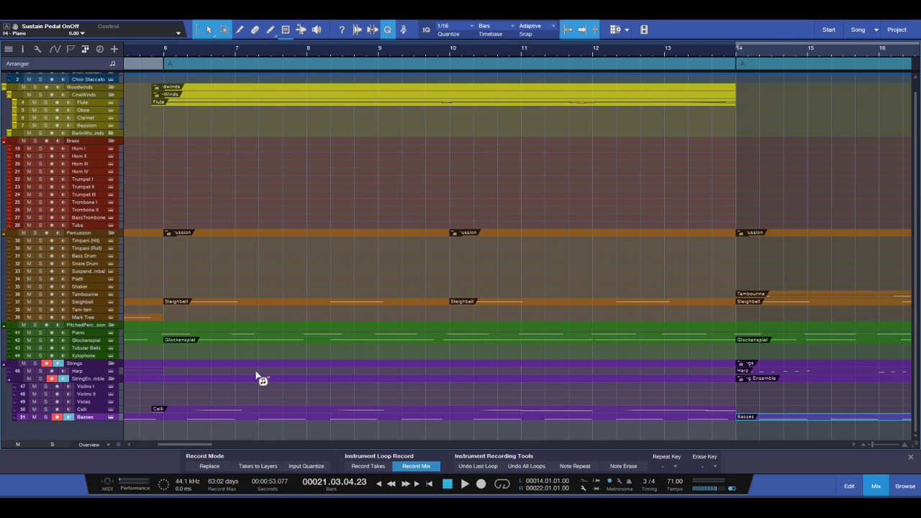
scroll(257, 372, "left", 4)
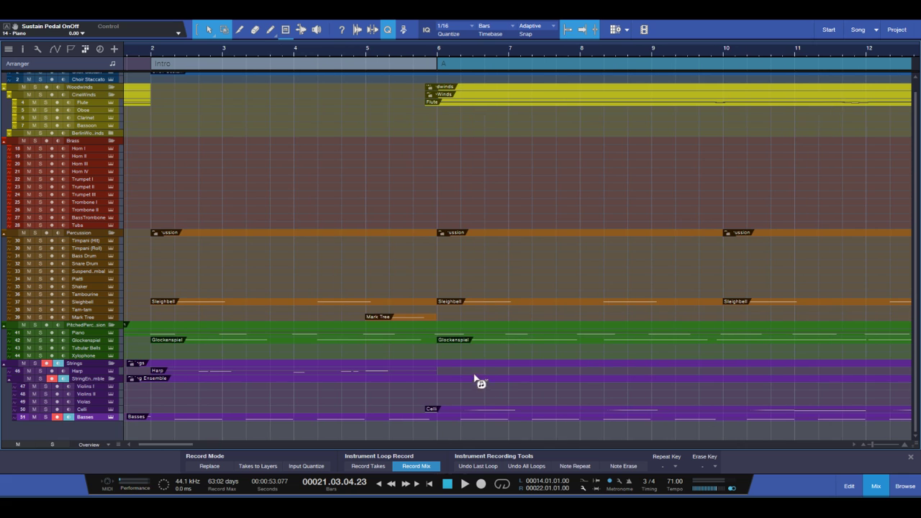
left_click(295, 342)
key("p")
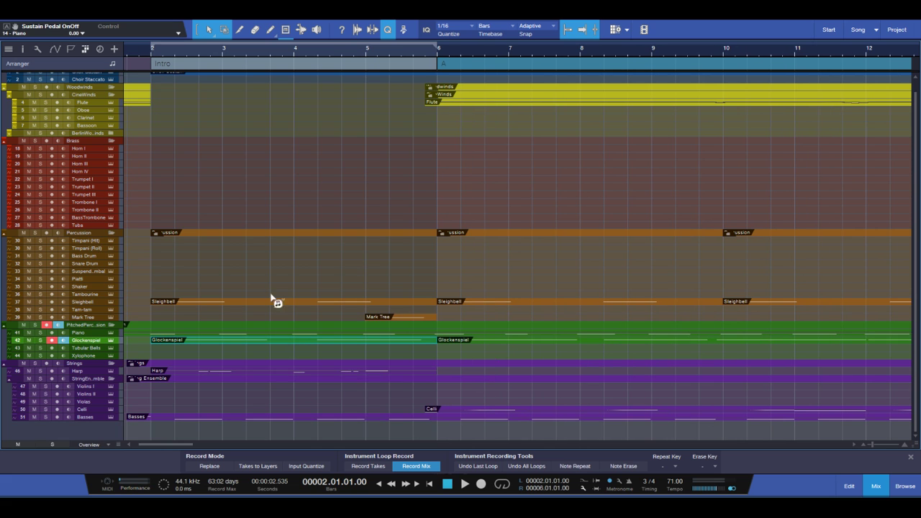
key("space")
Step: Open the Glockenspiel event at bar 6 in the note editor and mute the short B4 note just before bar 9
left_click(522, 343)
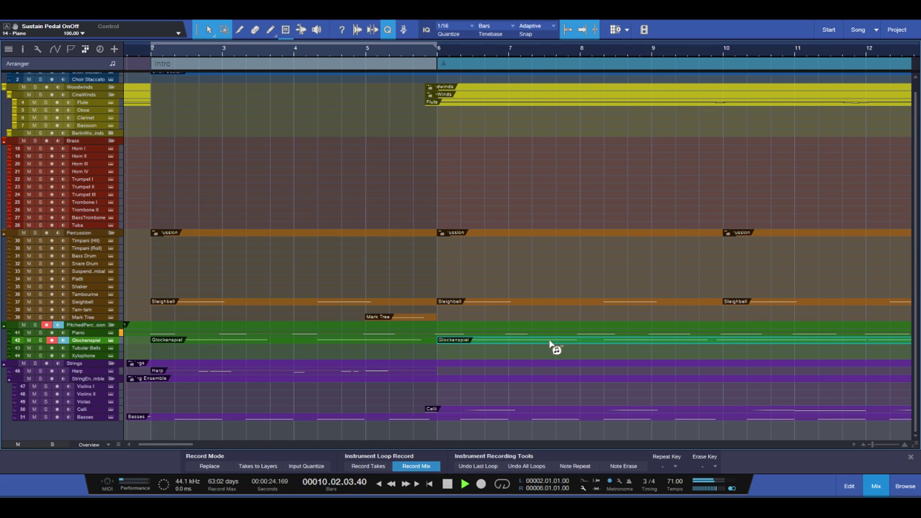
key("space")
key("F2")
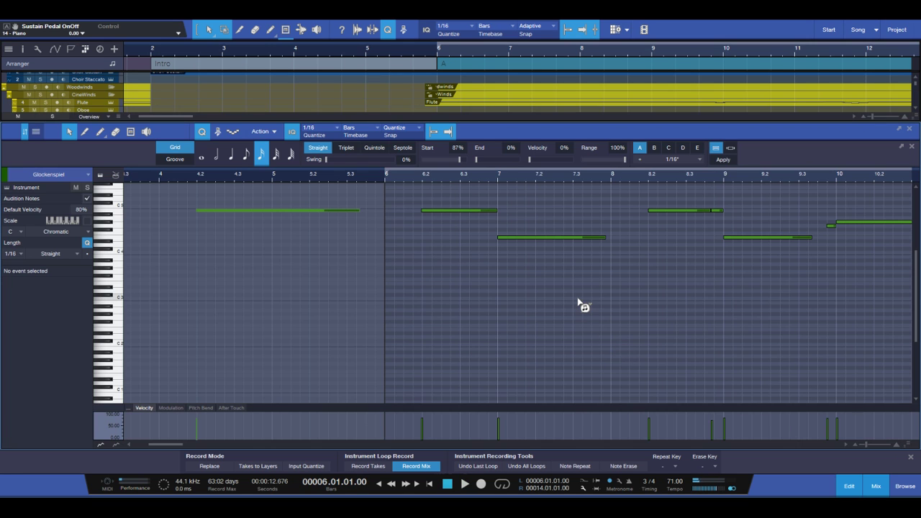
scroll(583, 303, "right", 5)
left_click(576, 211)
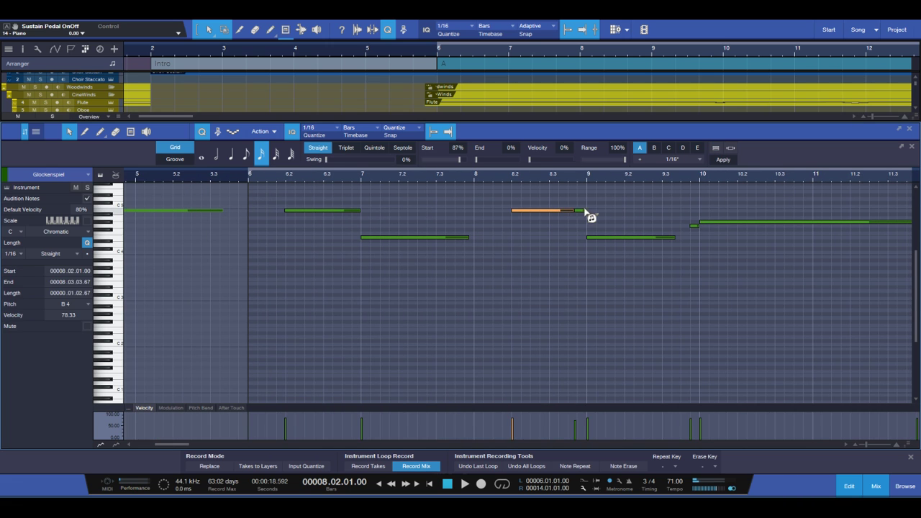
left_click(583, 211)
key("shift+m")
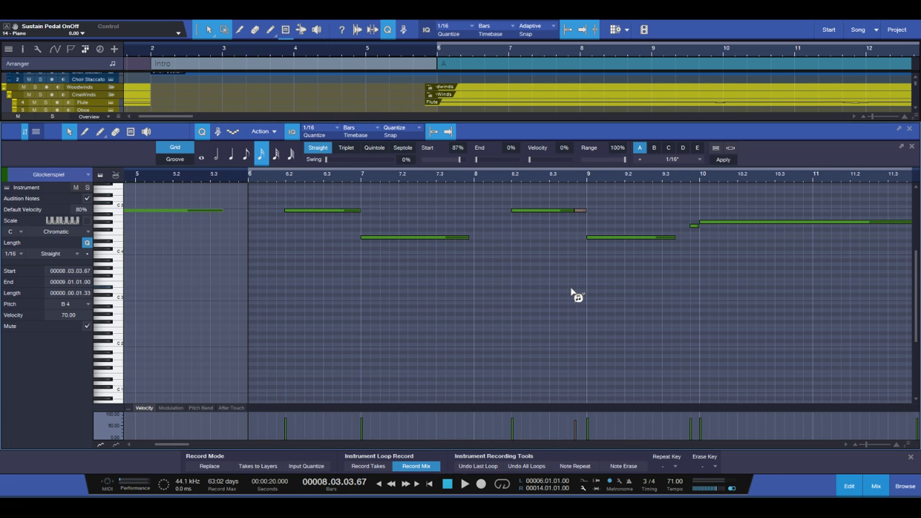
Step: Set the velocity of both B4 notes in the Intro's Glockenspiel event to 80
scroll(574, 295, "left", 2)
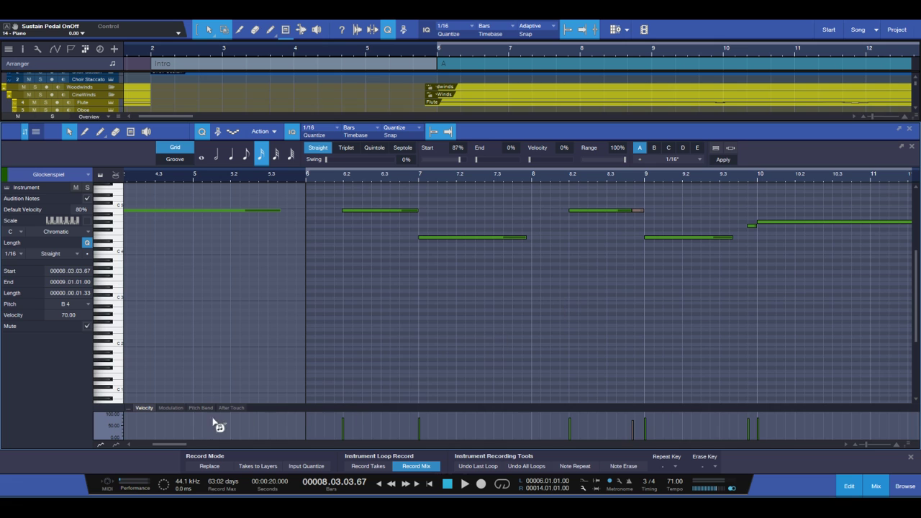
left_click_drag(181, 448, 163, 449)
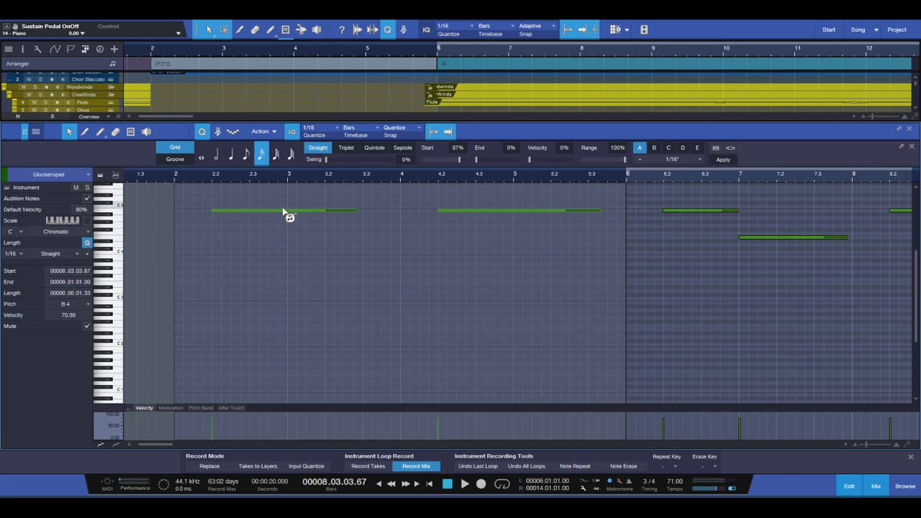
left_click(280, 213)
left_click(214, 422)
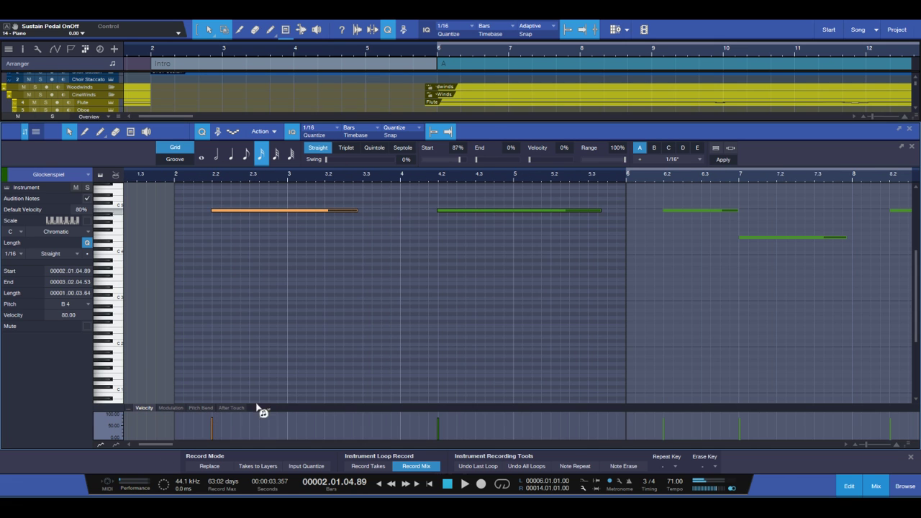
left_click(455, 212)
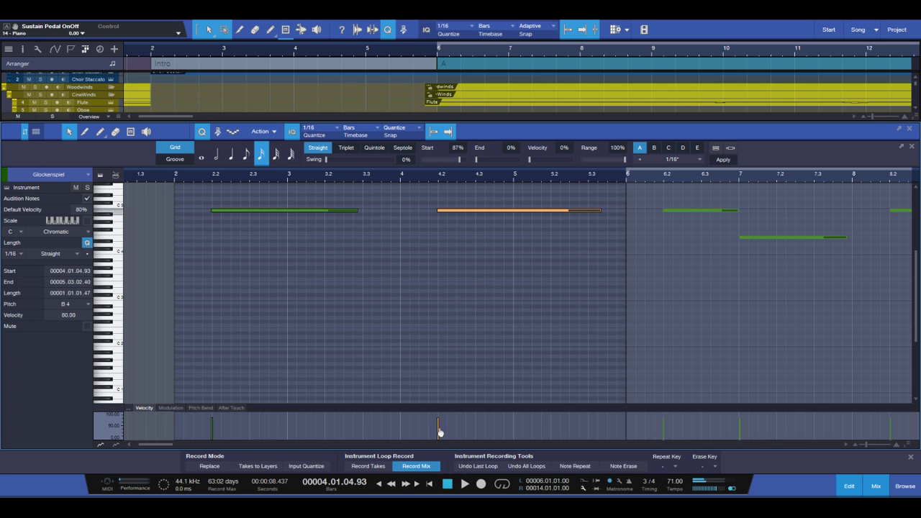
Step: Adjust the velocities of the long Glockenspiel notes in bars 6 to 10, setting the bar 6 B4 and bar 9 E4 to 80, and audition the passage
scroll(590, 363, "right", 5)
left_click(560, 211)
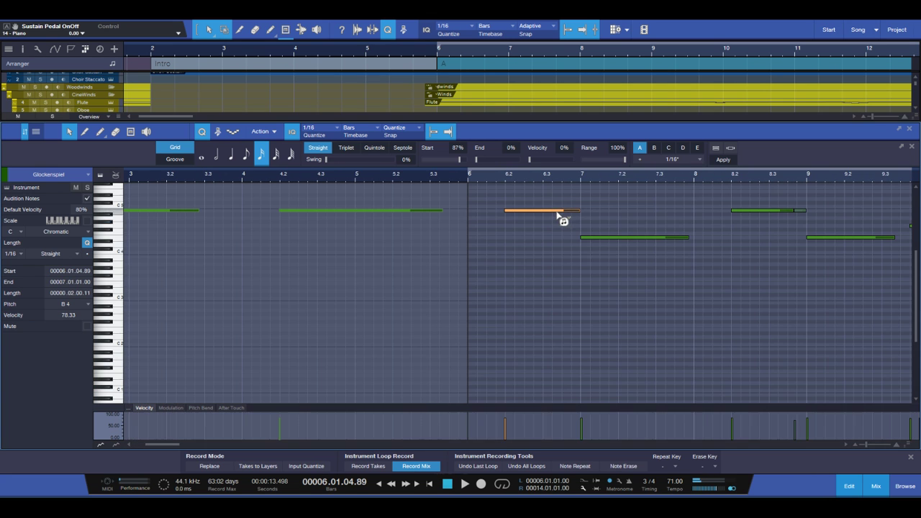
left_click(622, 238)
scroll(633, 266, "right", 5)
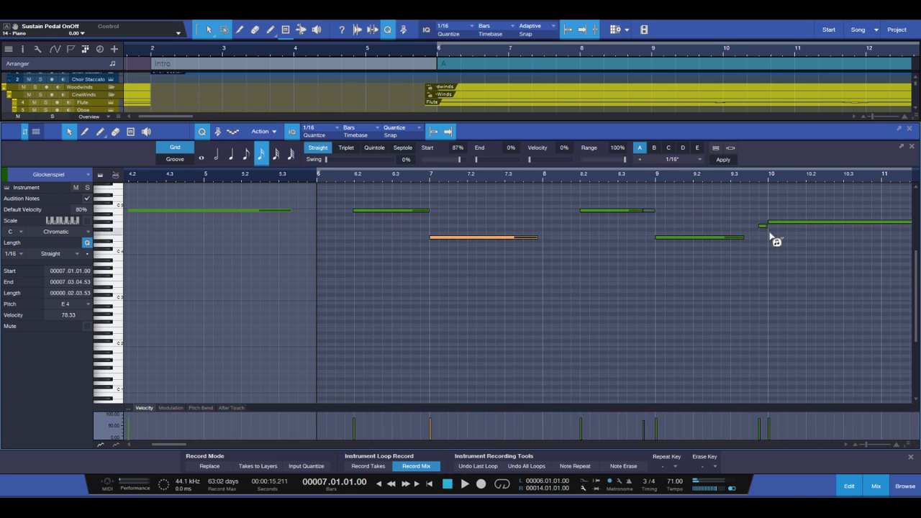
left_click(776, 222)
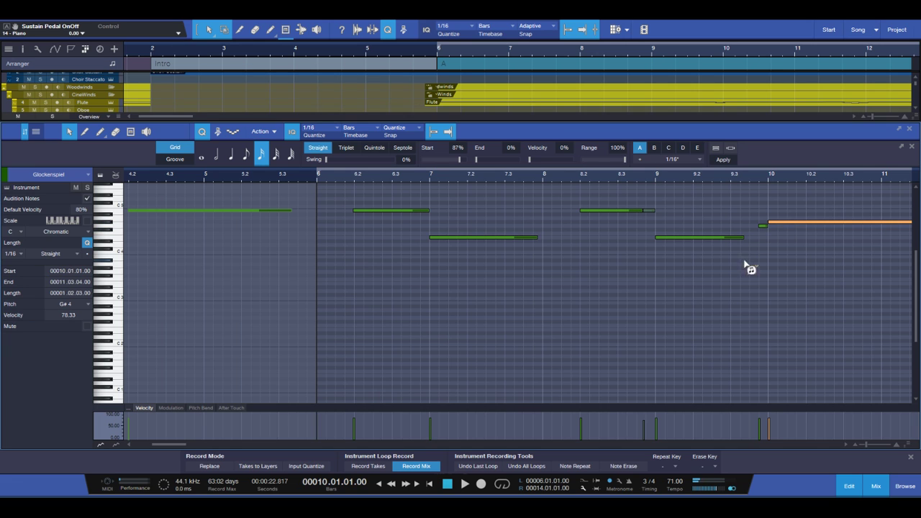
left_click(767, 429)
left_click(407, 211)
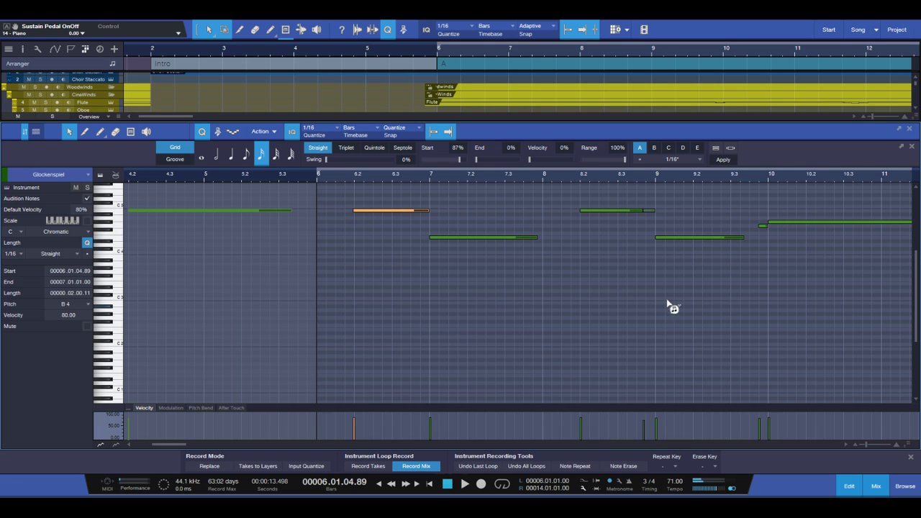
left_click(625, 211)
left_click(691, 237)
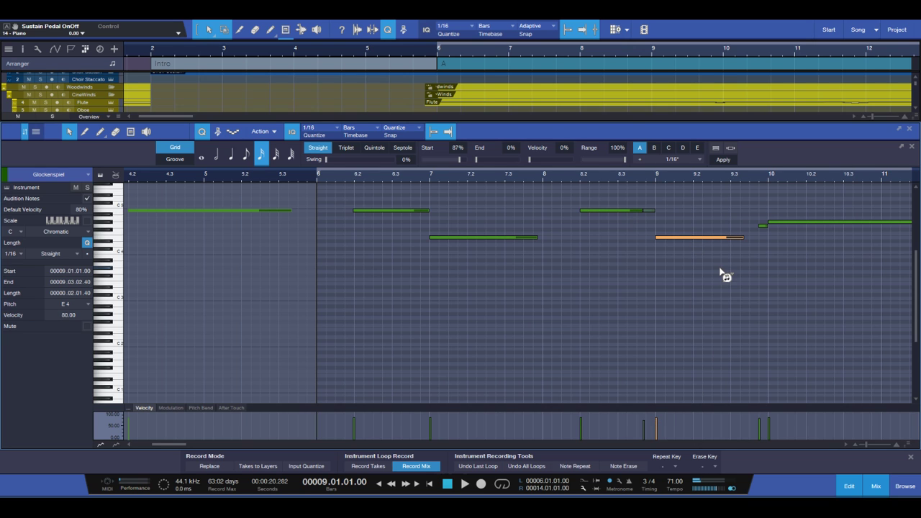
key("space")
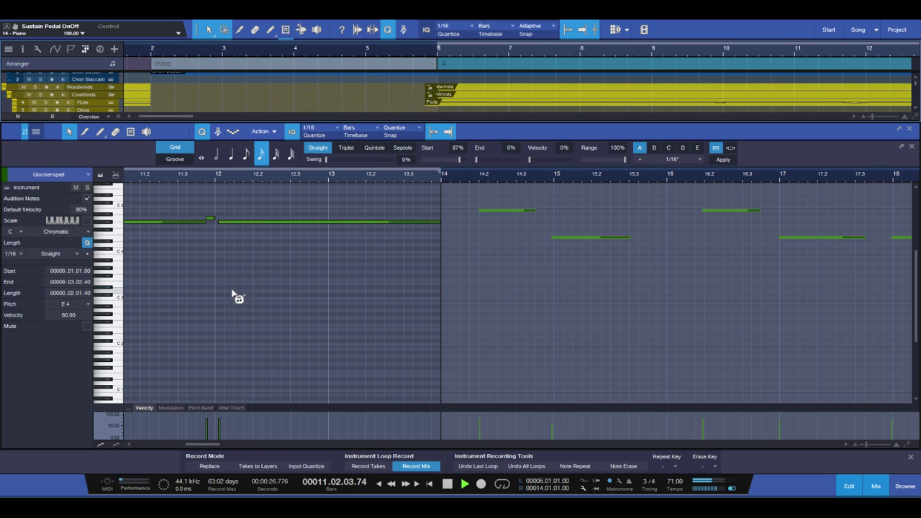
key("space")
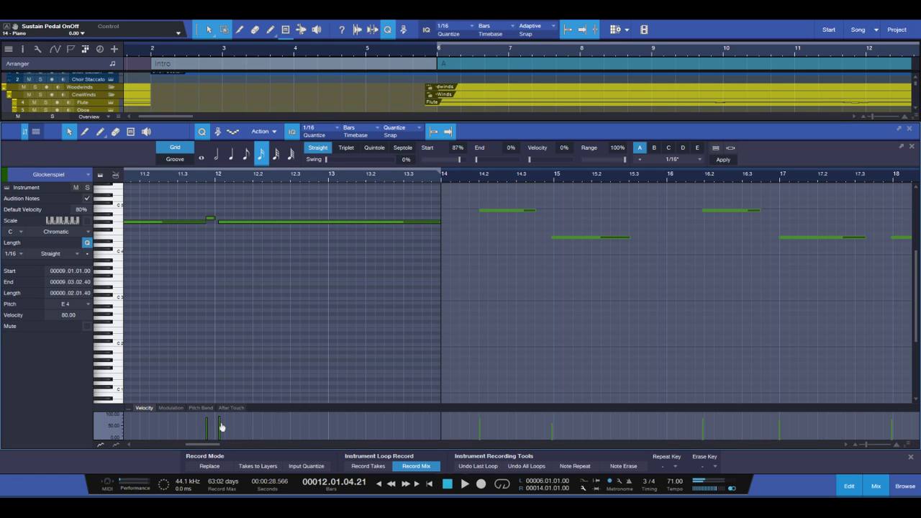
Step: Even out the Glockenspiel note velocities from bar 14 to the event's end and check the last three notes' values
scroll(432, 360, "right", 5)
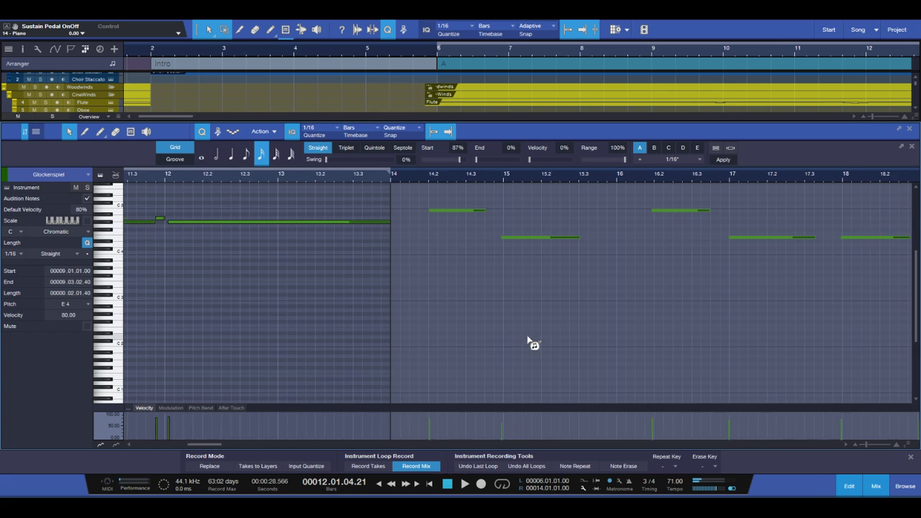
scroll(382, 340, "right", 2)
left_click(266, 425)
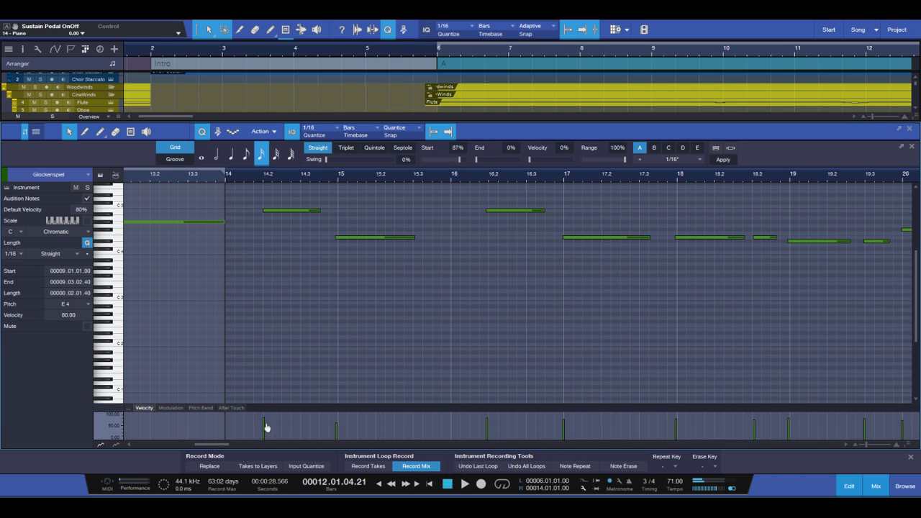
left_click(335, 438)
left_click(337, 436)
scroll(431, 323, "right", 8)
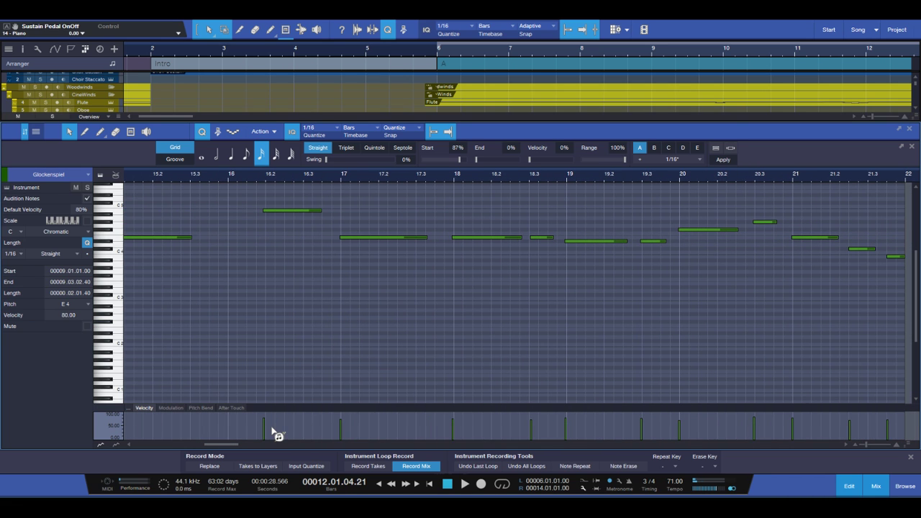
left_click(344, 435)
scroll(446, 317, "right", 4)
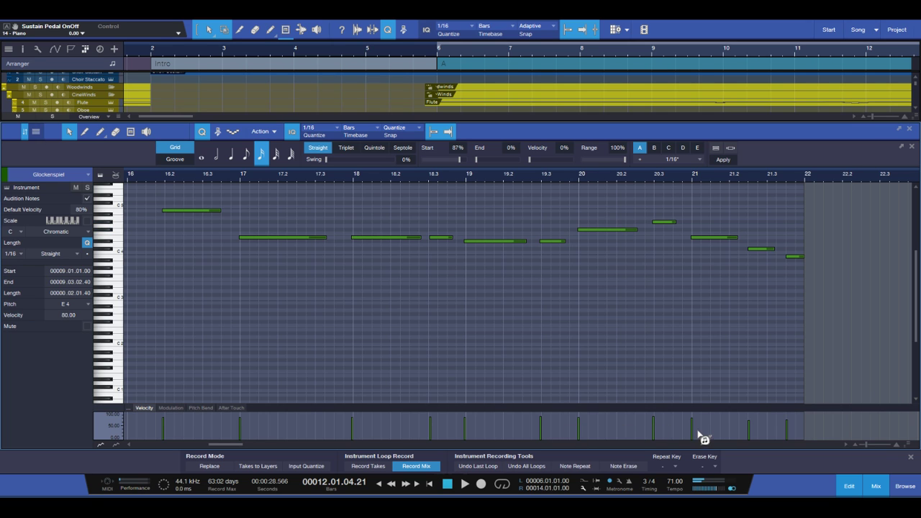
left_click(720, 238)
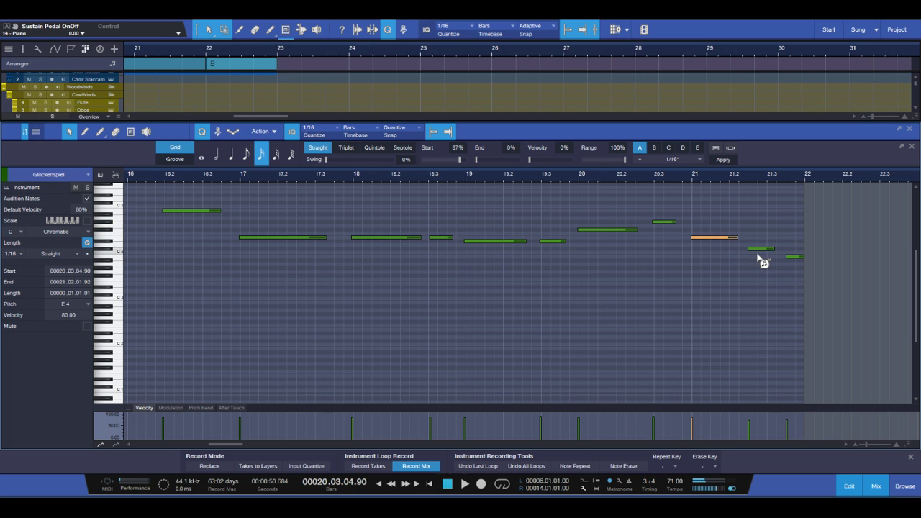
left_click(762, 249)
left_click(795, 257)
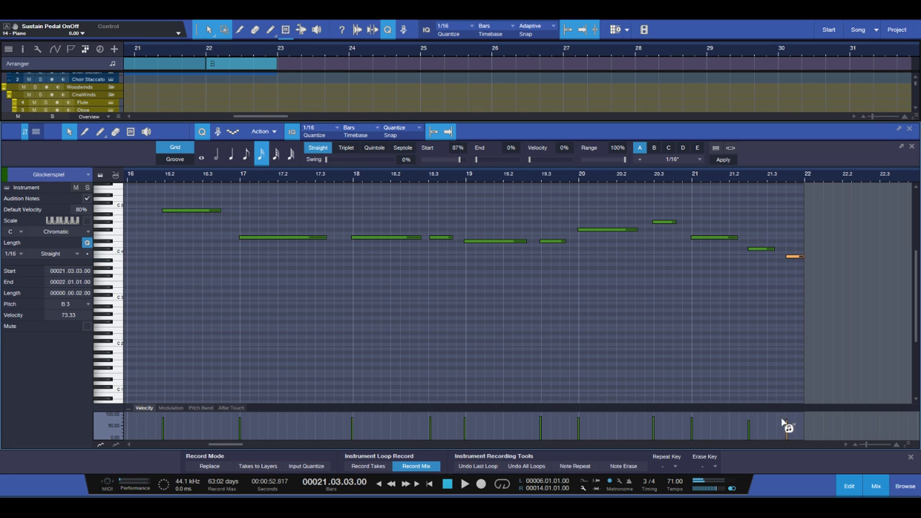
Step: Return to the full arrangement, set the loop range to the Piano event and move the playhead to bar 22
key("F2")
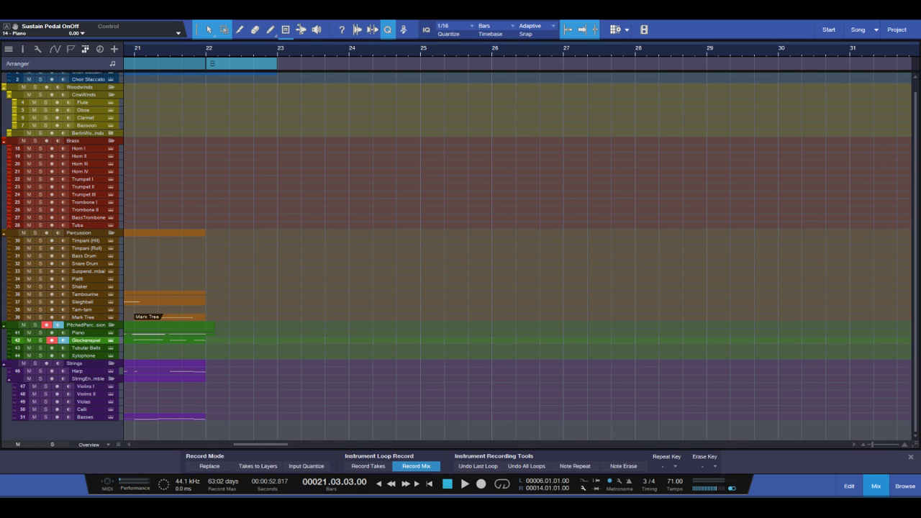
left_click_drag(265, 446, 241, 451)
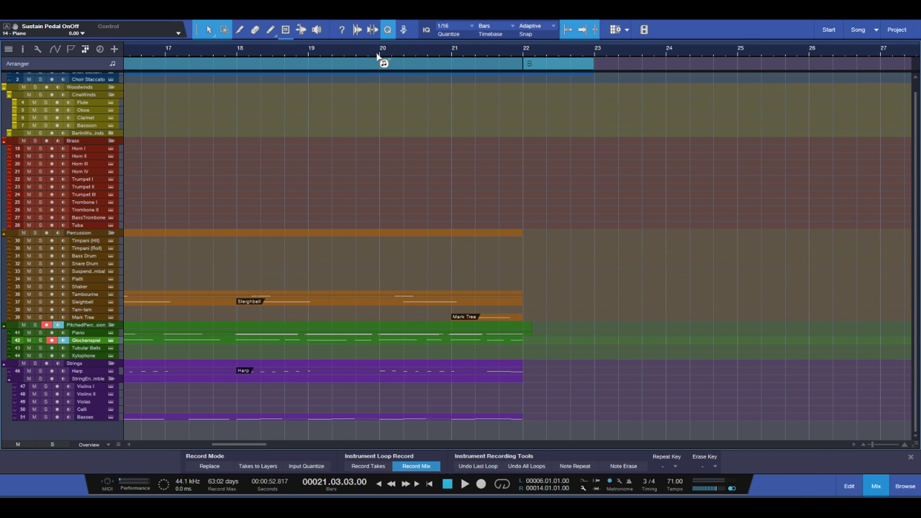
left_click(88, 334)
key("p")
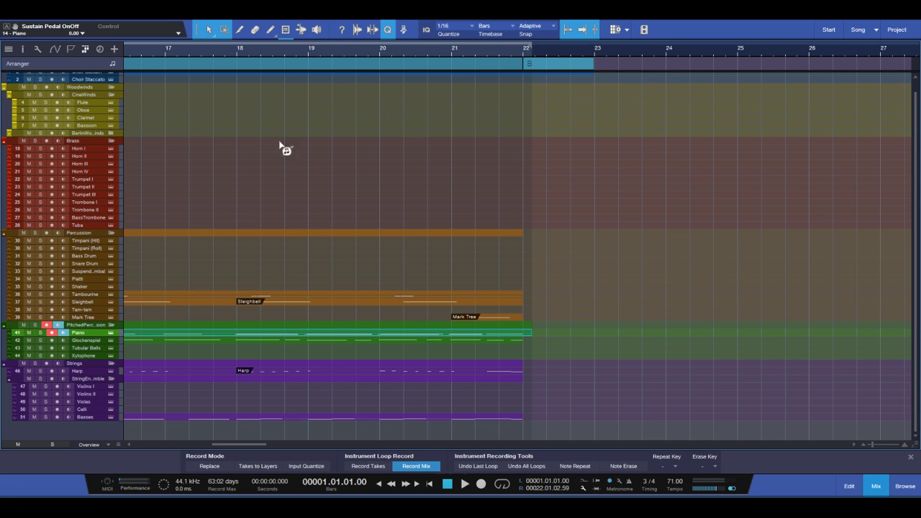
left_click(380, 58)
left_click(521, 52)
left_click(526, 53)
Step: Open the Piano event in the note editor and set the event's end to bar 24
double_click(531, 336)
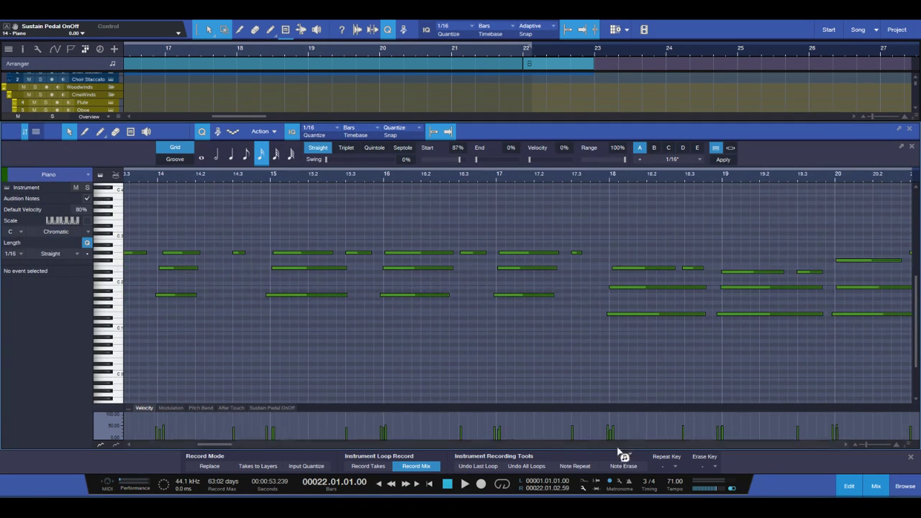
left_click(524, 61)
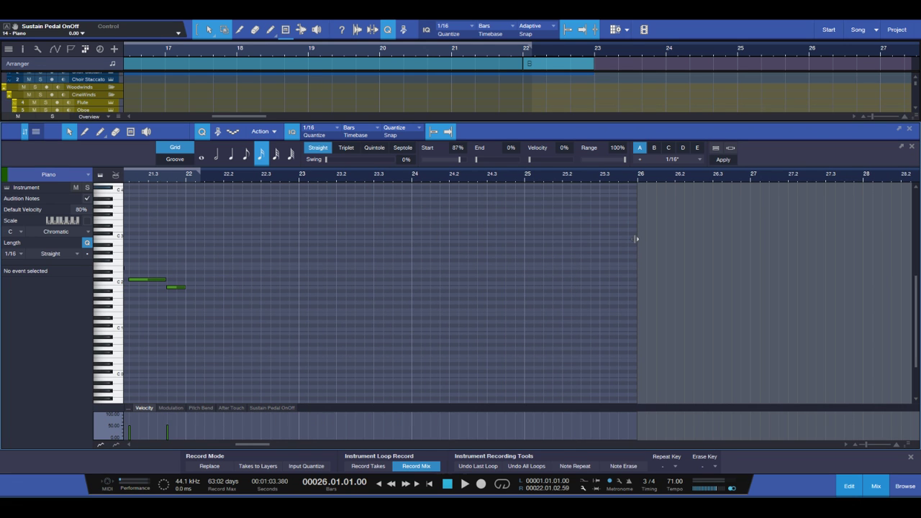
left_click_drag(637, 239, 405, 251)
scroll(224, 302, "left", 3)
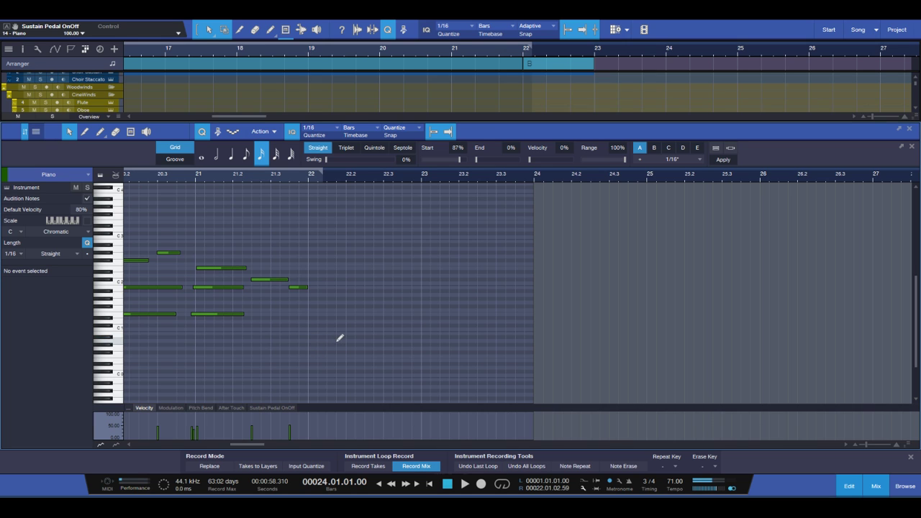
Step: Draw a piano chord of A1, A2, C#3, D#3 and G#3 at bar 22, with all notes sustained to bar 24
left_click_drag(310, 341, 337, 341)
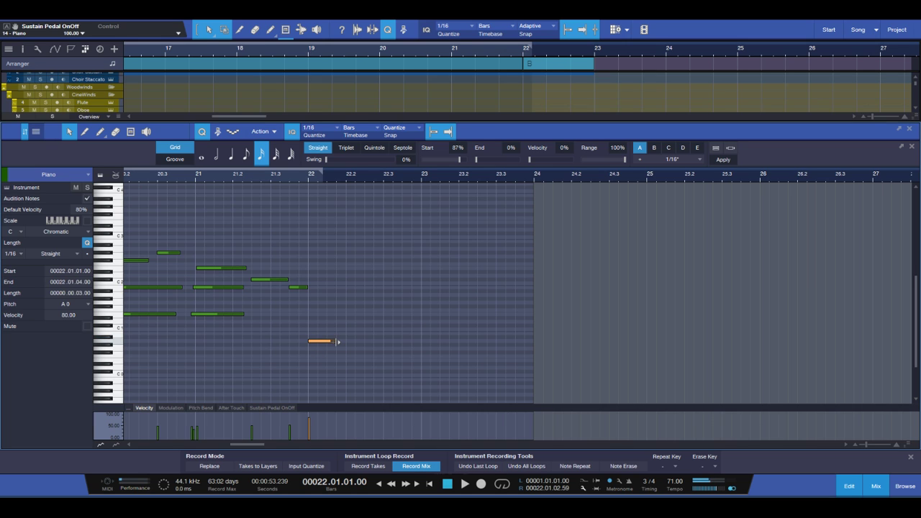
key("shift+Up")
left_click(316, 255)
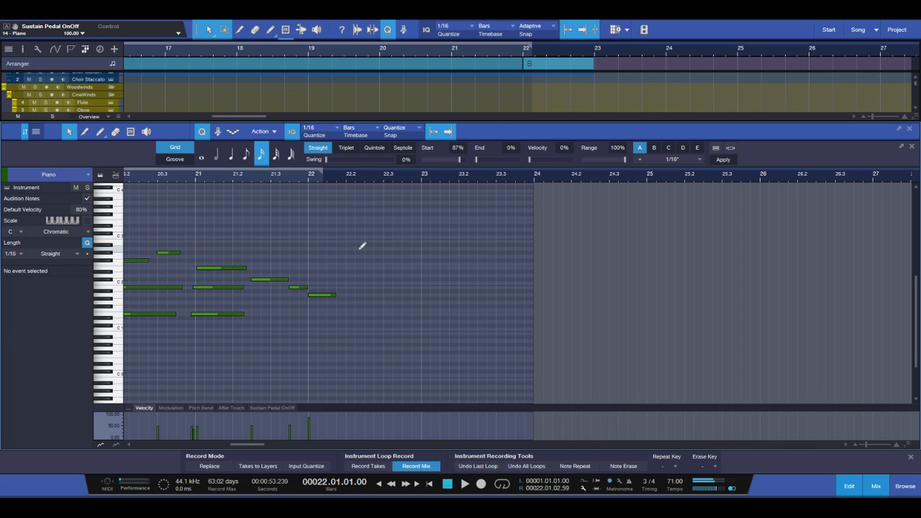
left_click_drag(310, 249, 335, 249)
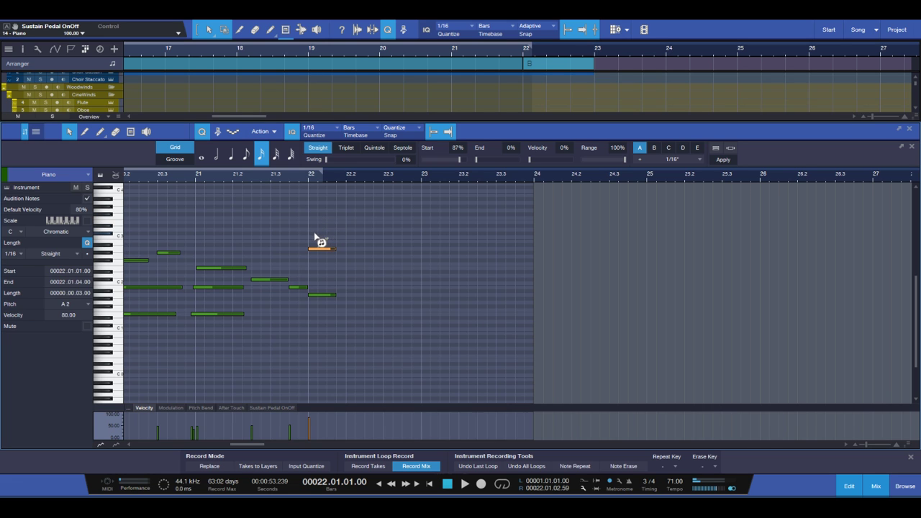
left_click(312, 232)
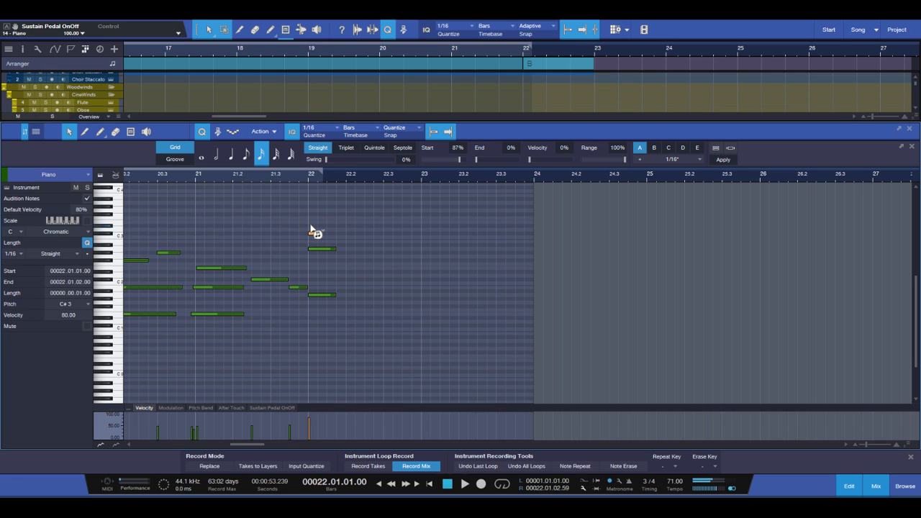
left_click(312, 226)
left_click(312, 206)
left_click_drag(333, 208, 537, 302)
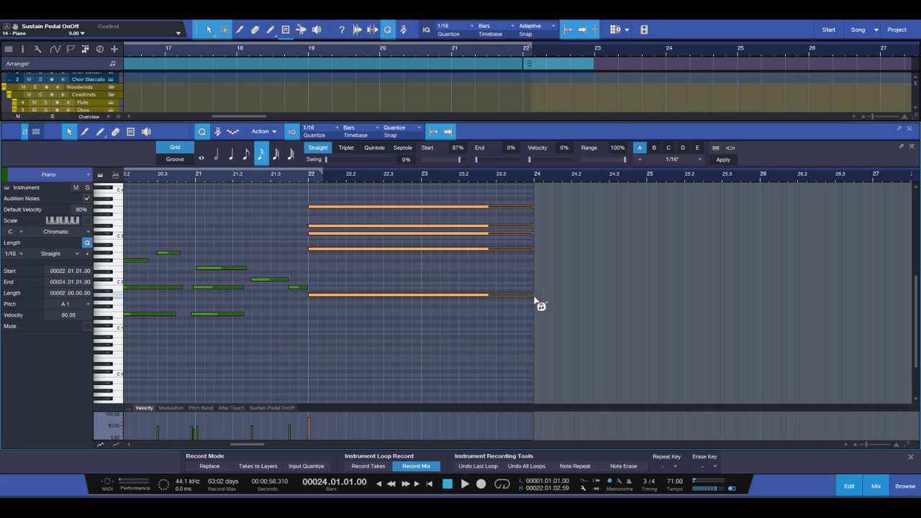
Step: Shorten the B1 note before bar 22 to end at 21.03.04.38 and start the chord's A1 at that same position
left_click(337, 358)
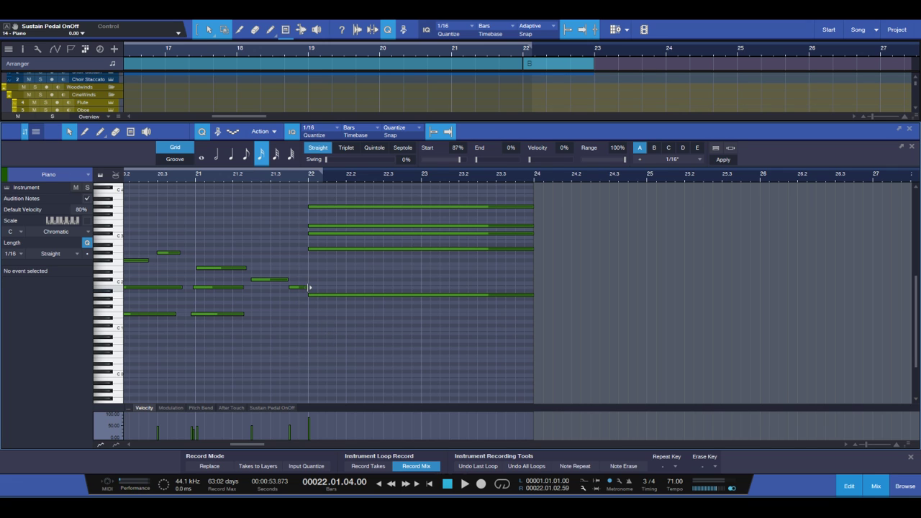
left_click(280, 279)
left_click(298, 288)
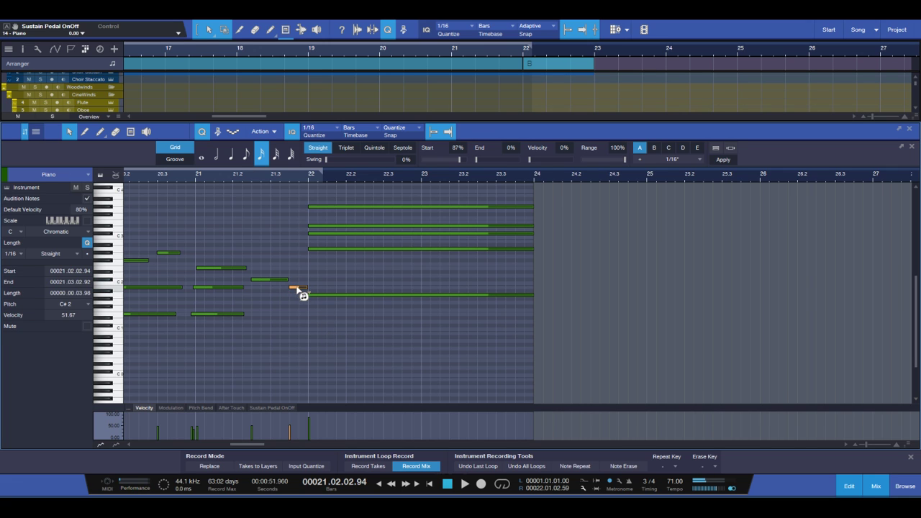
left_click_drag(308, 296, 304, 298)
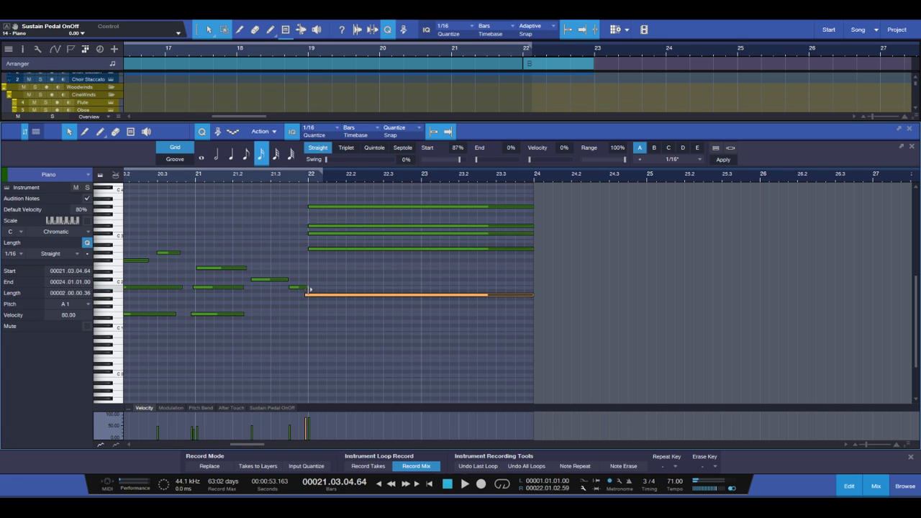
left_click(306, 288)
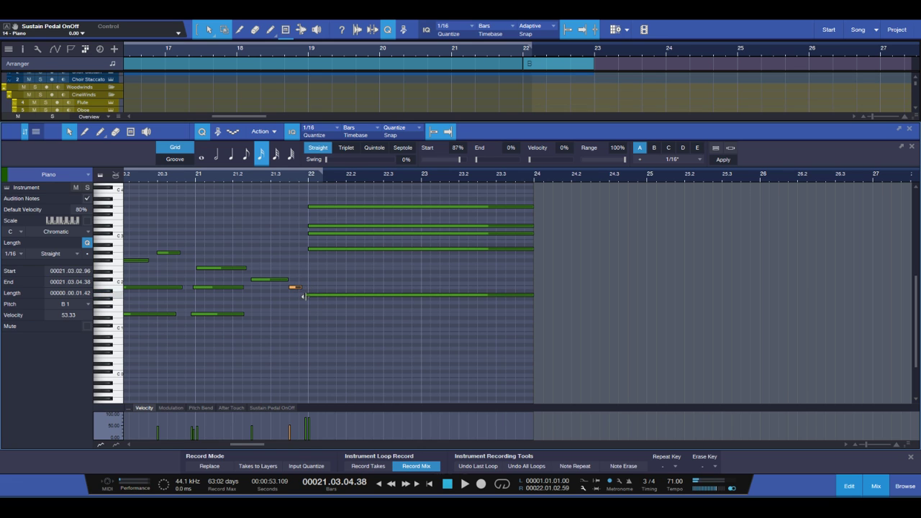
left_click(303, 296)
left_click_drag(303, 296, 298, 298)
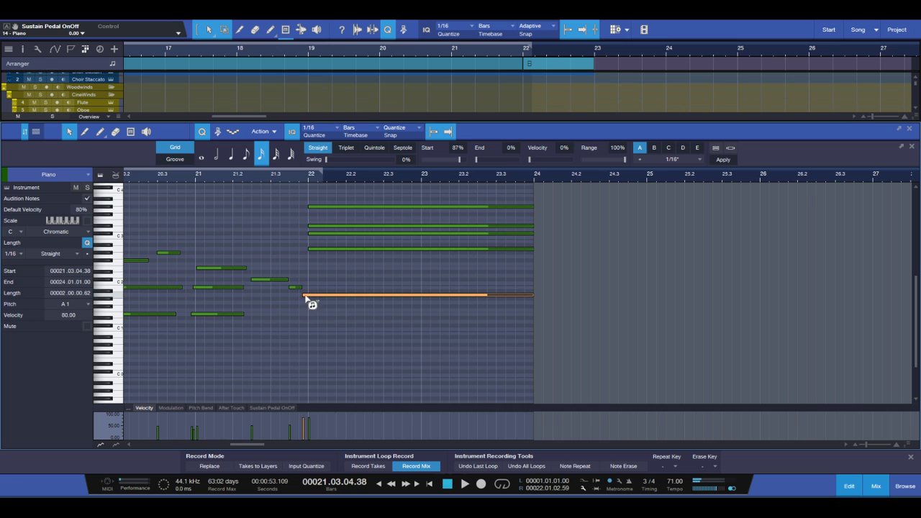
Step: Stagger the chord's upper starts: A2 at 21.03.04.64, C#3 at 21.03.04.94, D#3 at 22.01.01.35 and G#3 at 22.01.01.66
left_click(303, 250)
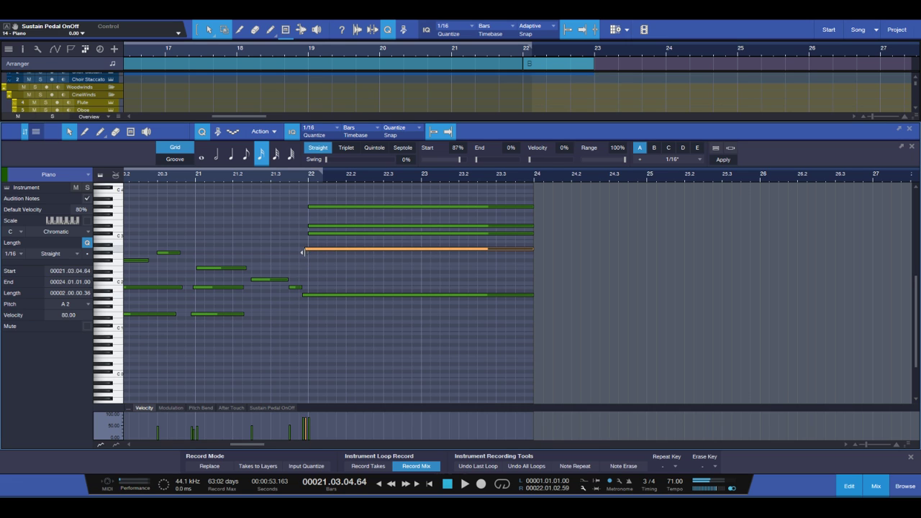
left_click(308, 234)
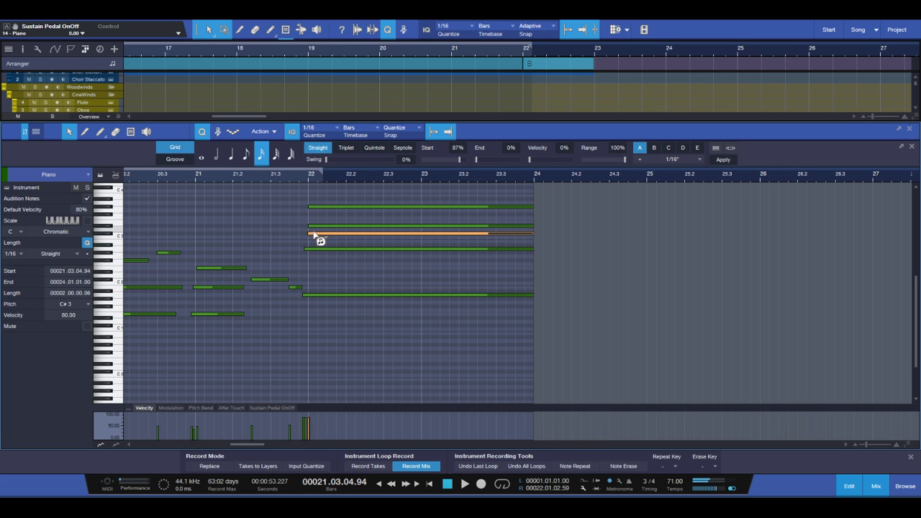
left_click(312, 226)
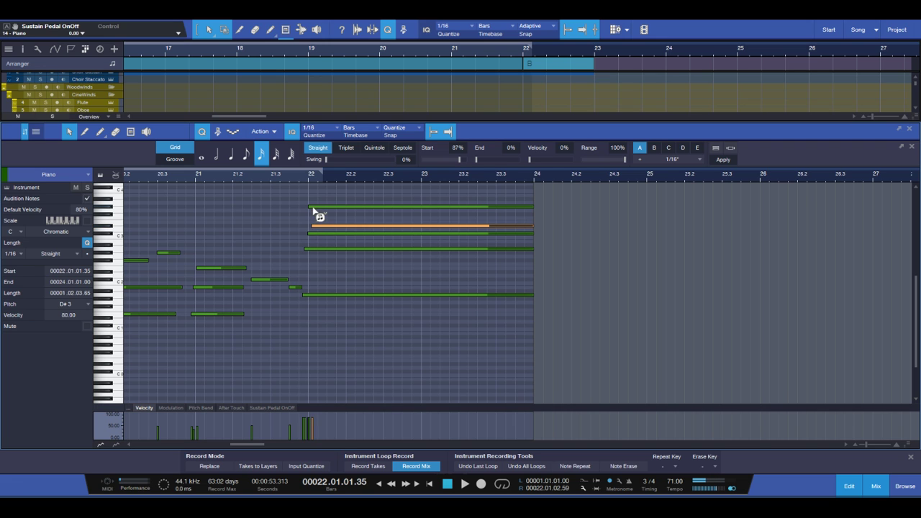
left_click_drag(309, 206, 315, 207)
Step: Solo the Piano track and audition the staggered chord at bar 22
key("s")
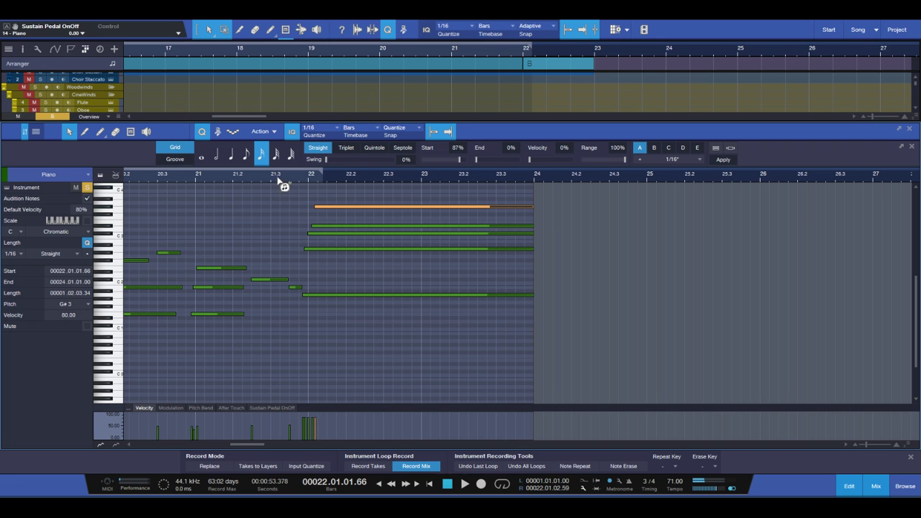
key("space")
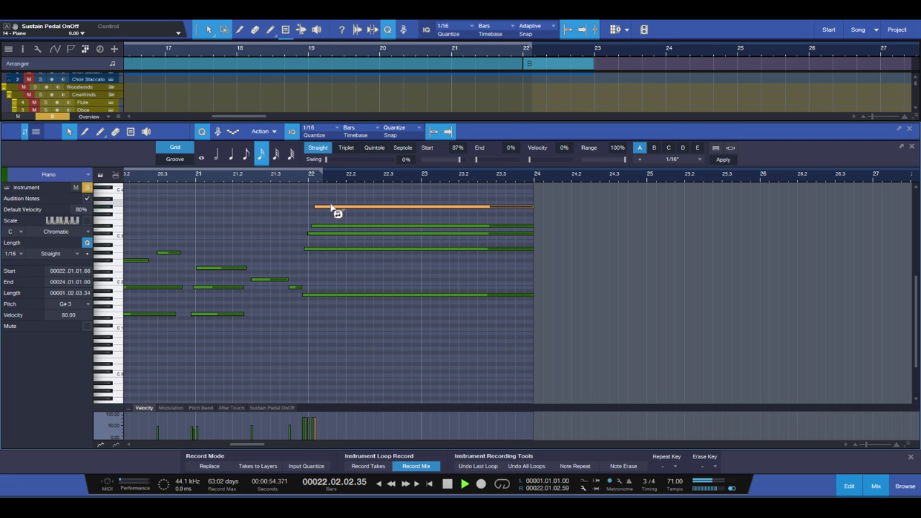
key("space")
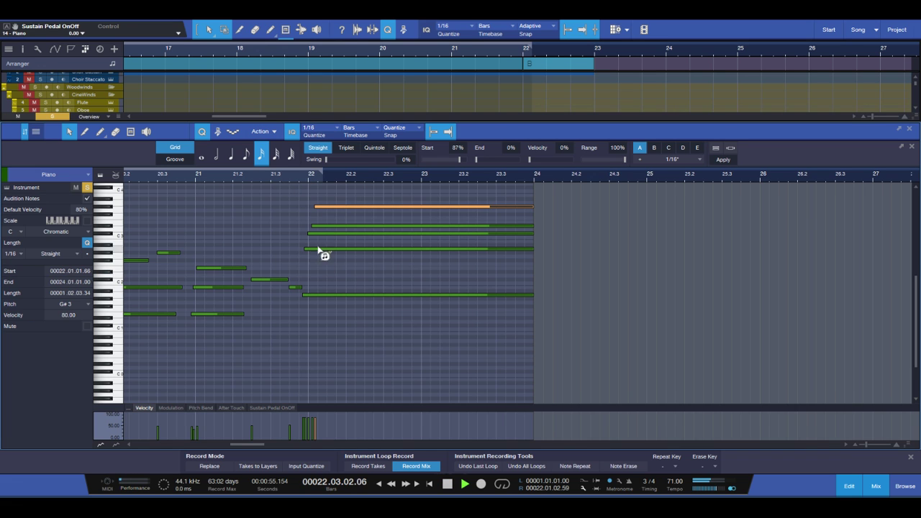
key("space")
Step: Tighten the chord's spread by starting D#3 at 22.01.01.20 and G#3 at 22.01.01.40, then audition it
left_click(311, 226)
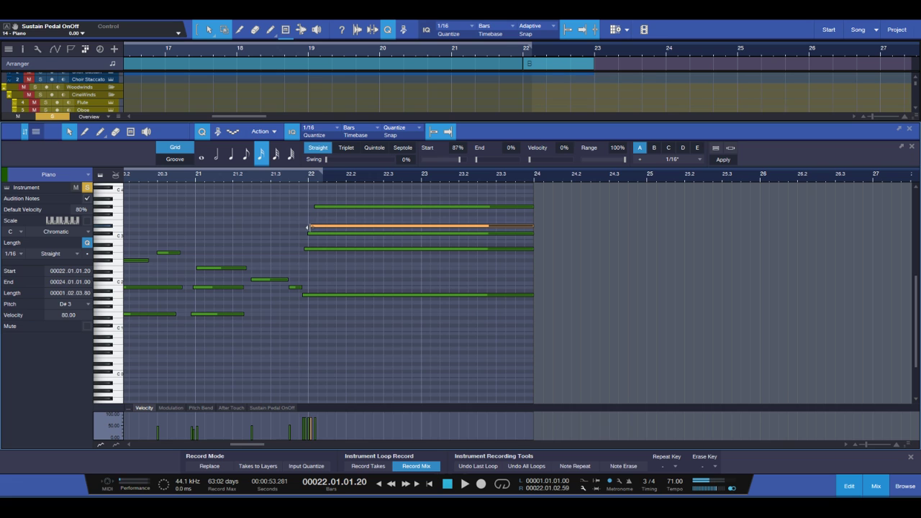
left_click_drag(308, 227, 313, 207)
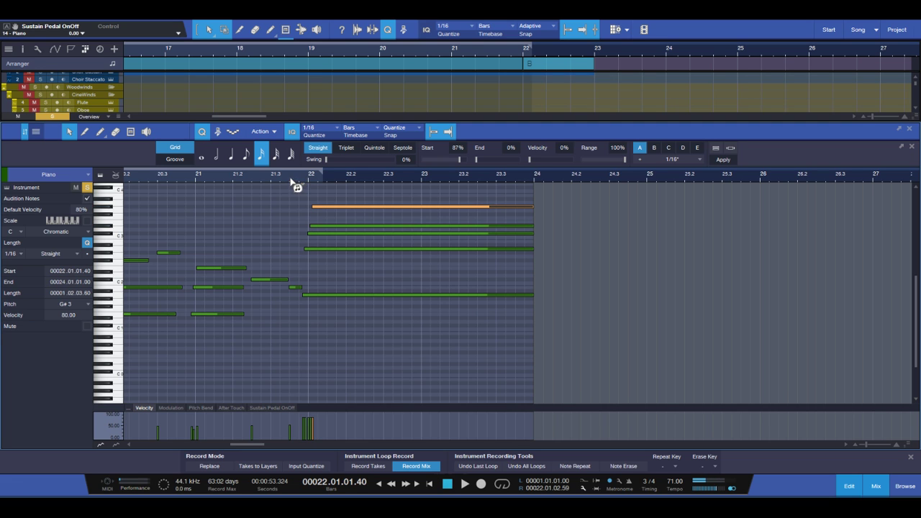
key("space")
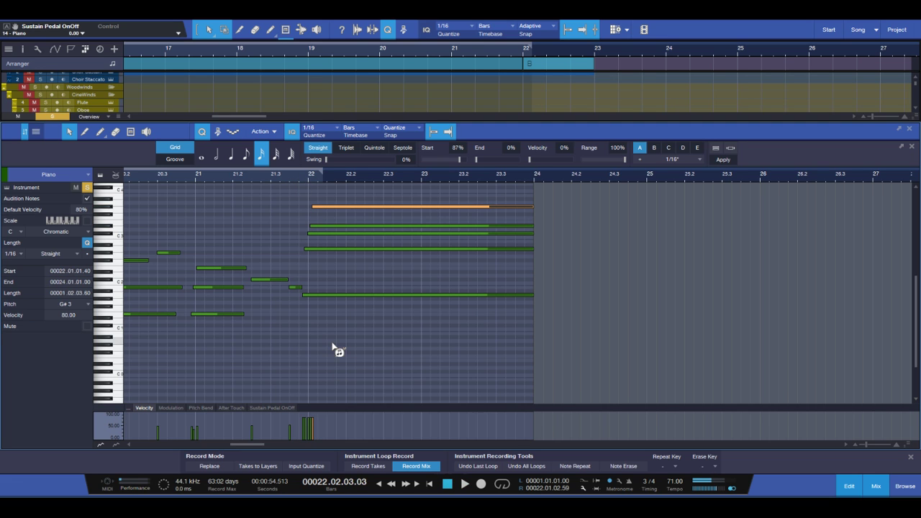
left_click(333, 349)
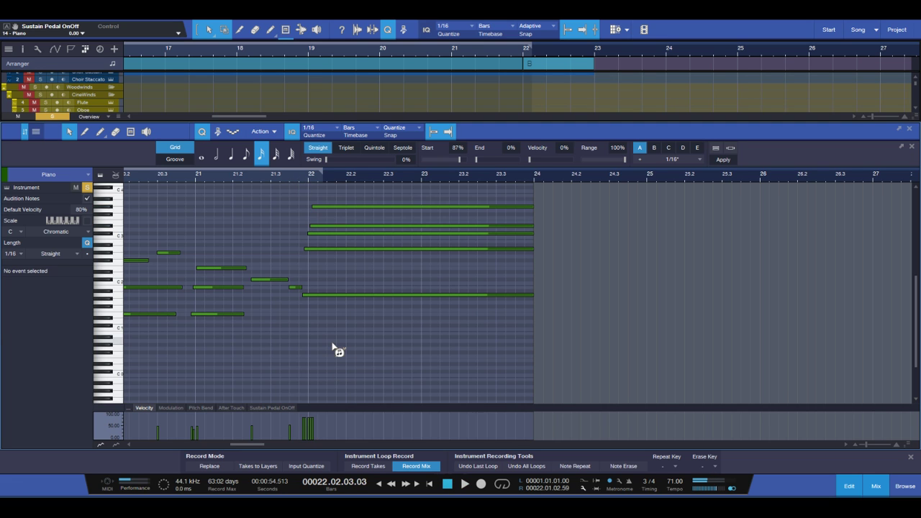
Step: Audition the phrase from bar 21 and lower the velocity of the chord's A1 to 53.33 and A2 to 55
left_click(193, 177)
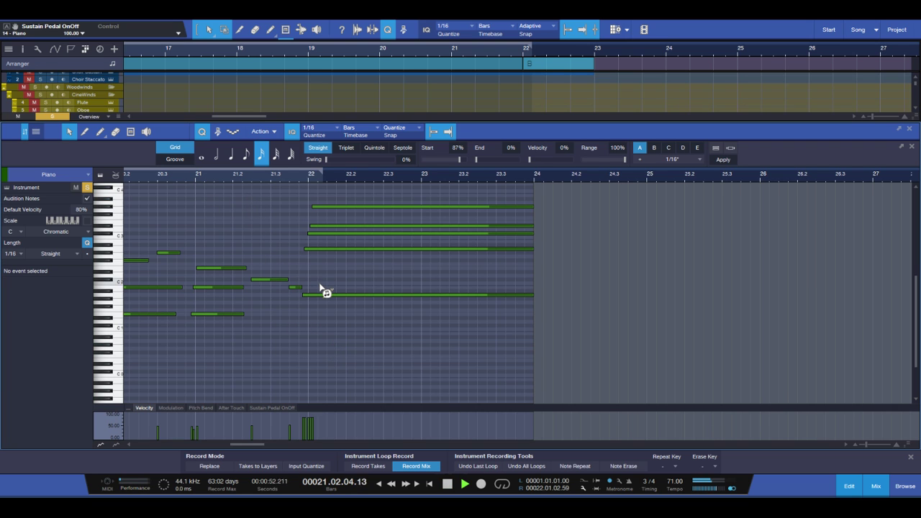
key("space")
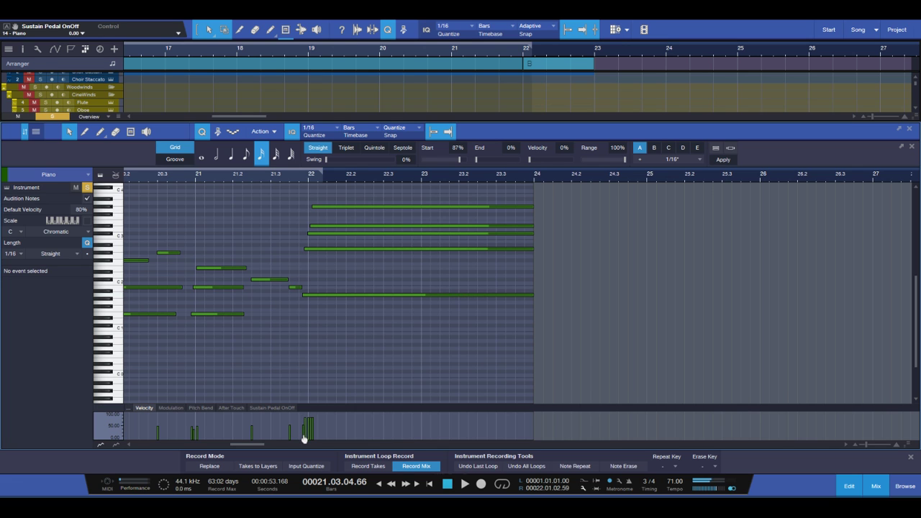
left_click(226, 314)
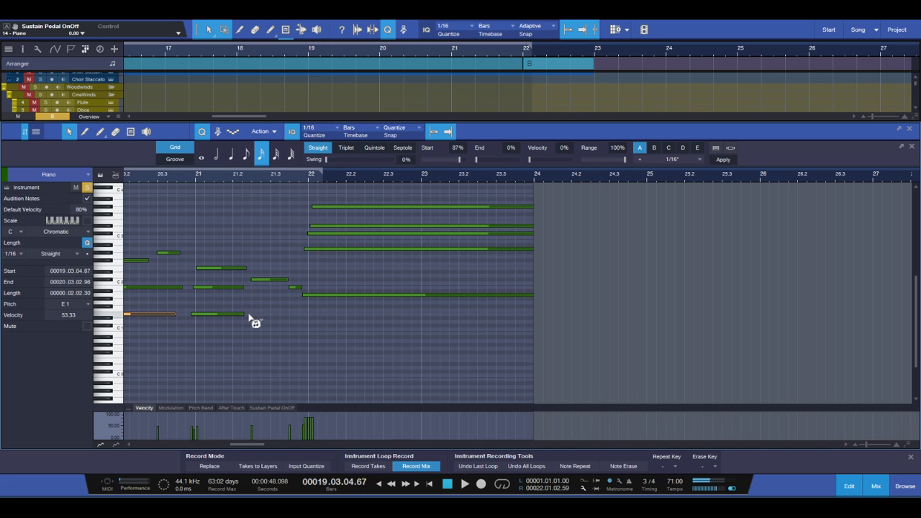
left_click(308, 295)
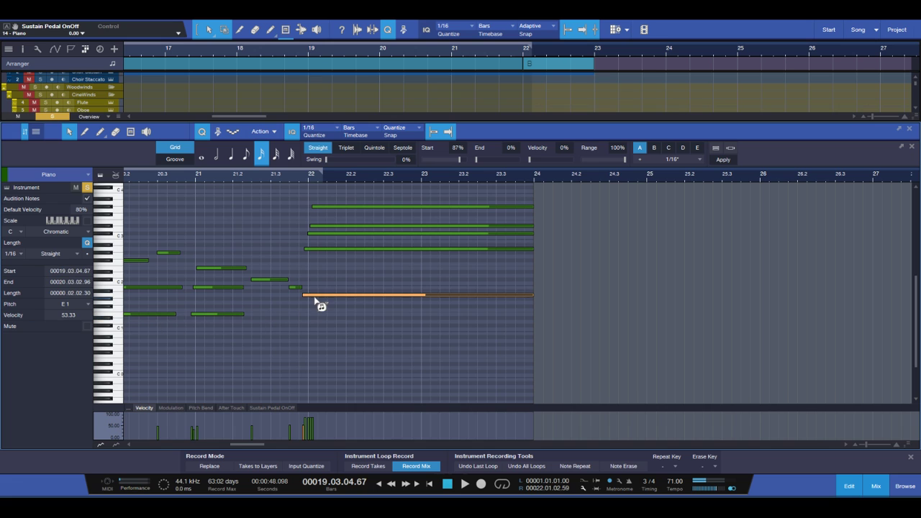
left_click(212, 287)
left_click(308, 249)
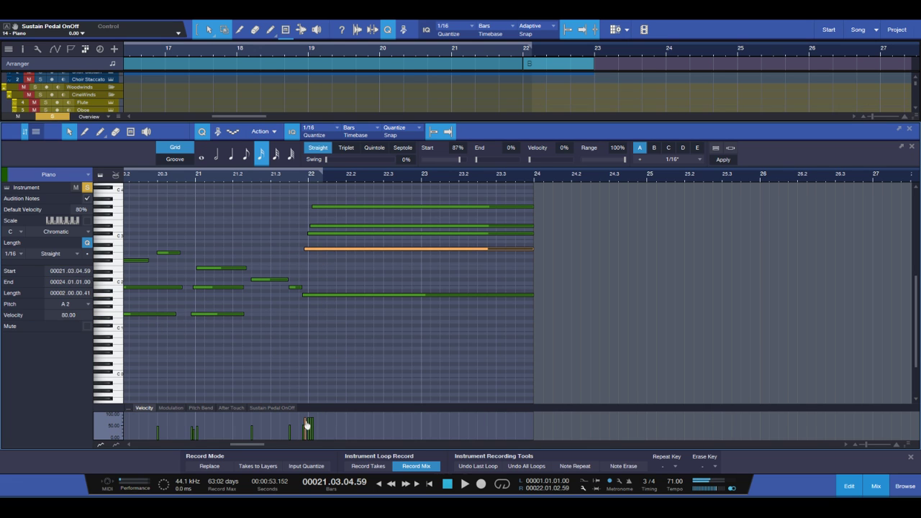
left_click_drag(306, 428, 307, 430)
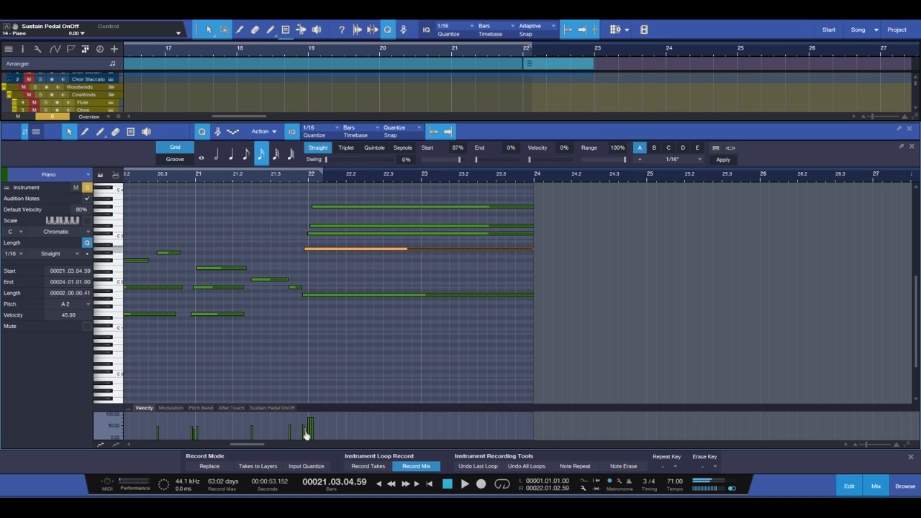
Step: Lower the chord's upper velocities to 55 for C#3, about 53 for D#3 and 60 for G#3, and audition the result
left_click(337, 234)
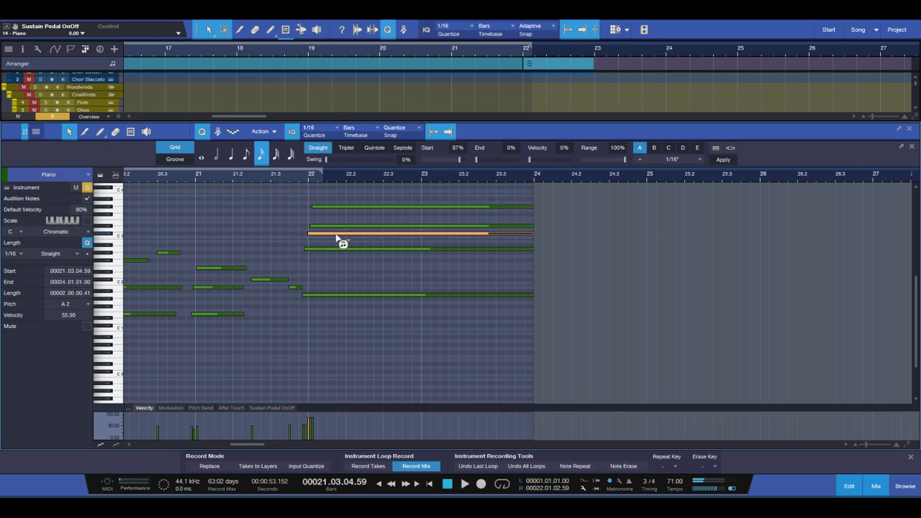
left_click_drag(311, 428, 311, 432)
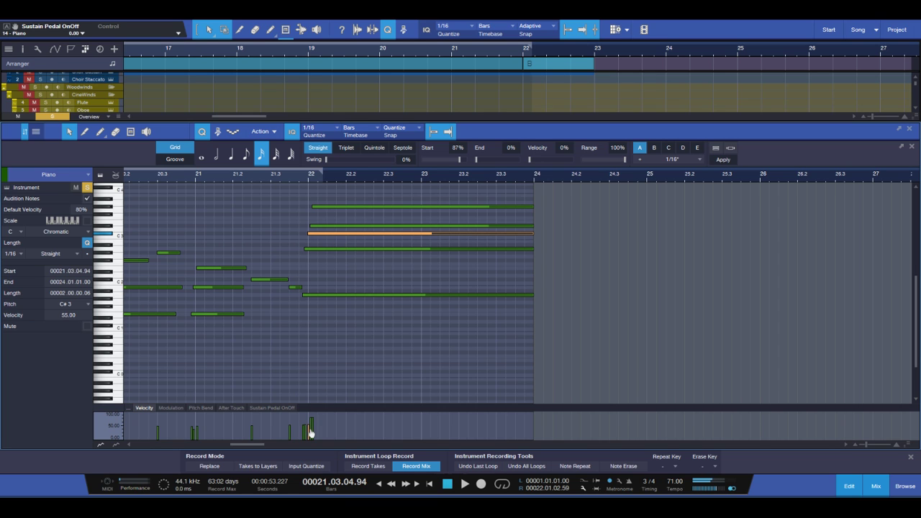
left_click(343, 226)
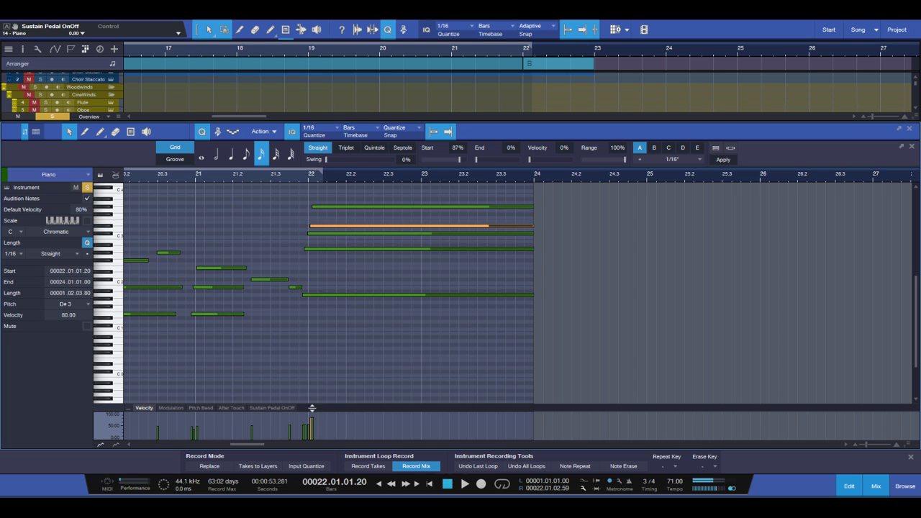
left_click_drag(314, 430, 314, 436)
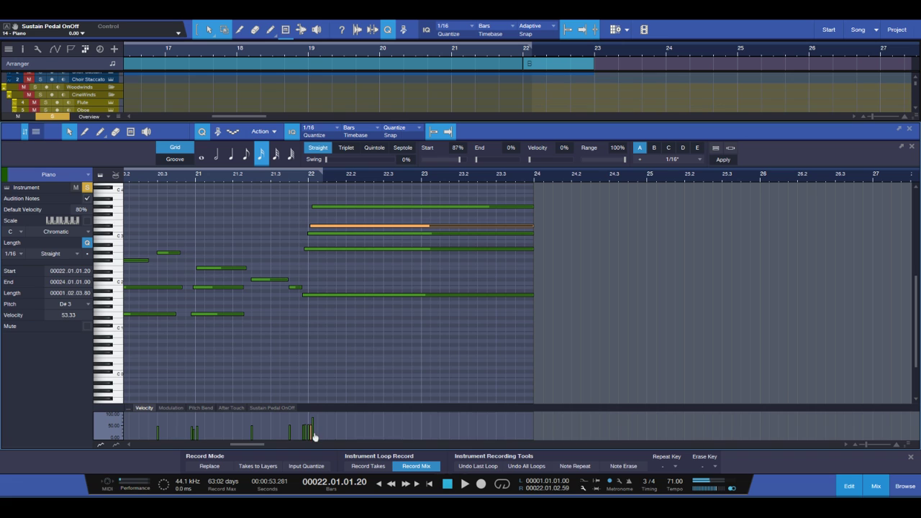
left_click(341, 206)
left_click_drag(316, 429, 313, 432)
key("space")
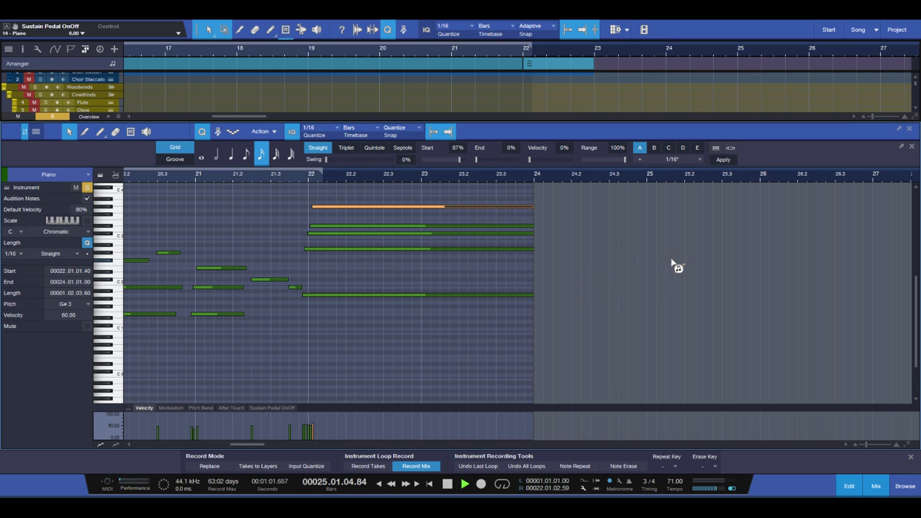
key("space")
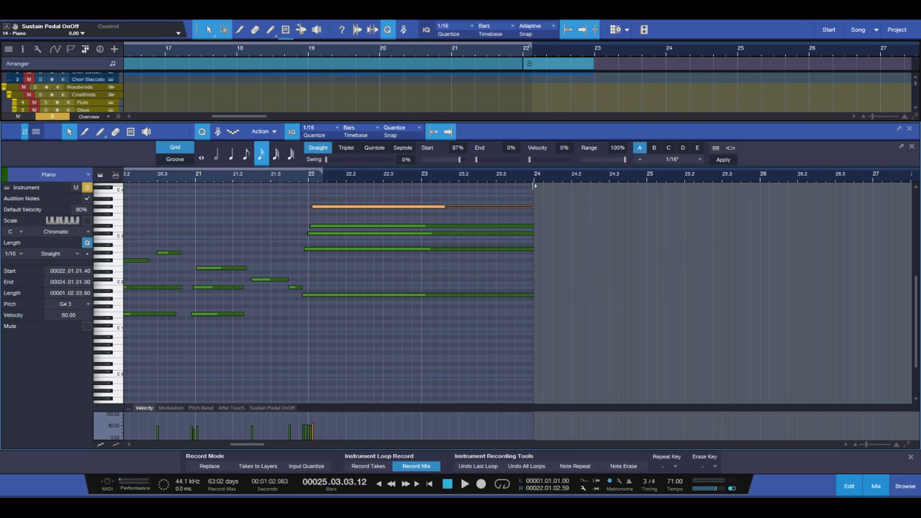
Step: Extend the Piano part to bar 27 and lengthen the whole bar 22 chord to end at 25.02.03.20
left_click_drag(555, 191, 874, 190)
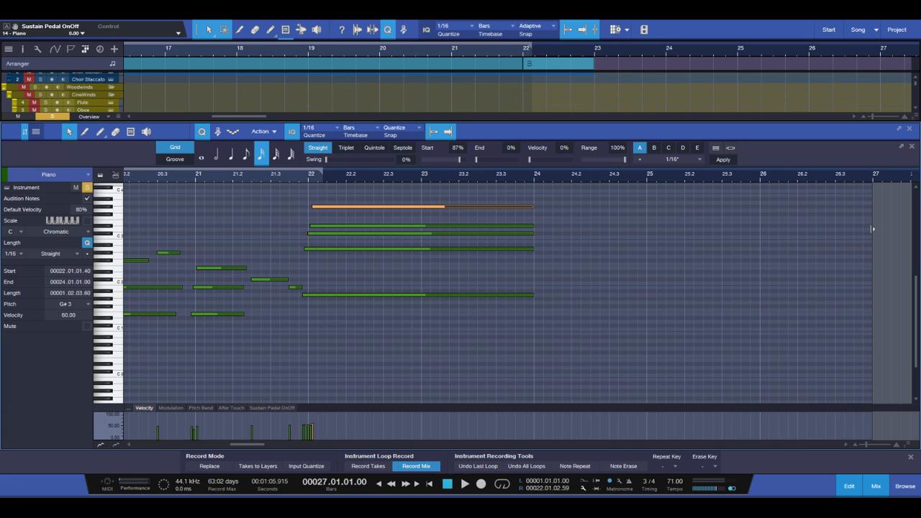
scroll(609, 309, "up", 1)
scroll(608, 310, "up", 1)
left_click_drag(508, 349, 708, 311)
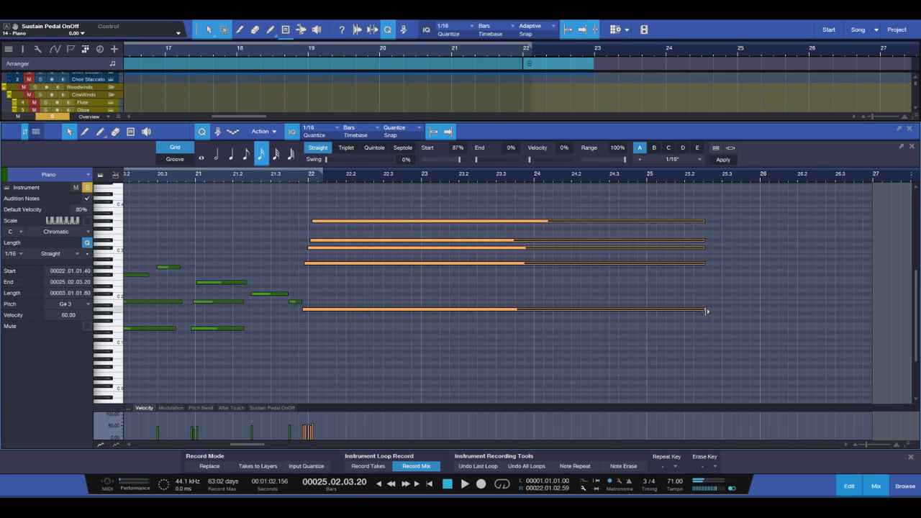
left_click(679, 359)
key("F2")
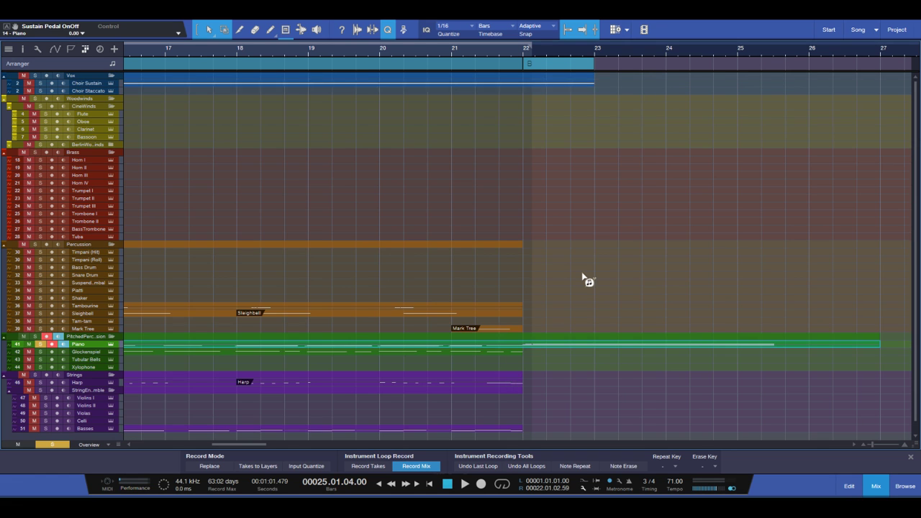
Step: Extend the Choir Sustain part to bar 27
left_click(528, 82)
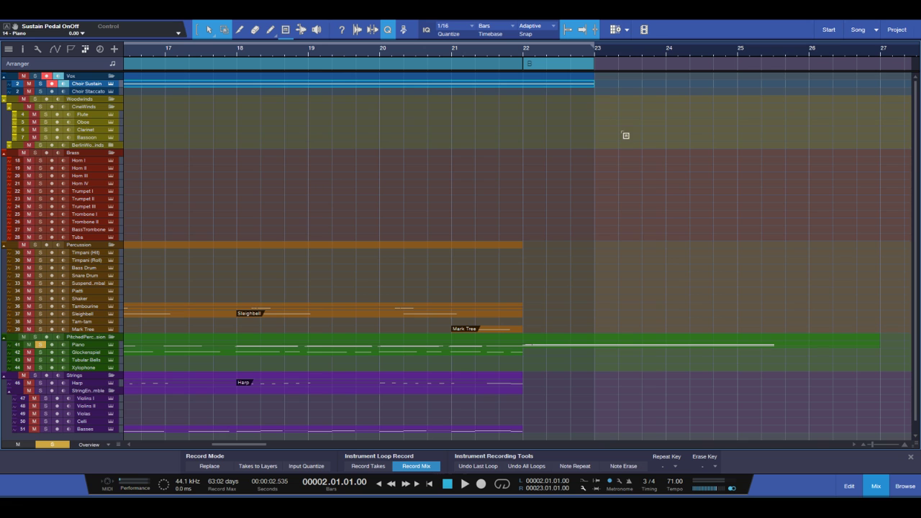
key("shift+e")
left_click_drag(597, 86, 885, 112)
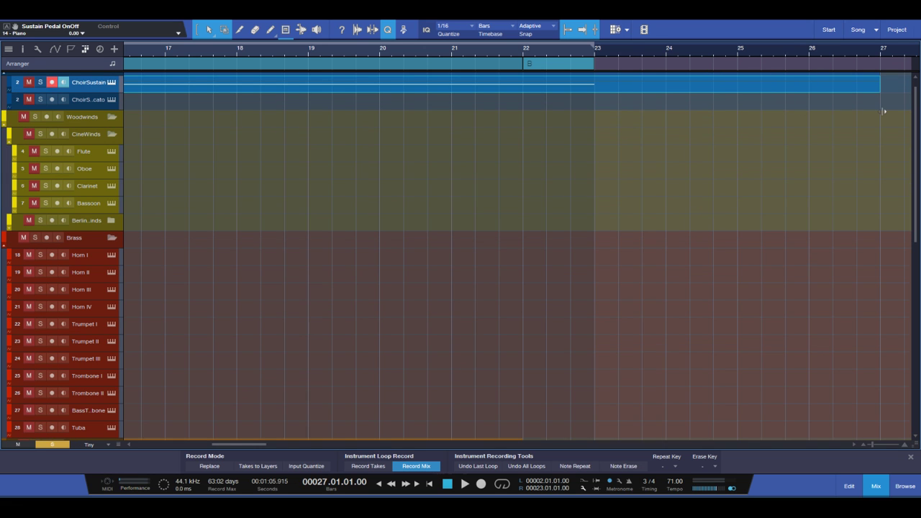
Step: Lengthen the Choir Sustain part's E3 and G#3 notes to end at 25.02.02.00
left_click(562, 55)
key("F2")
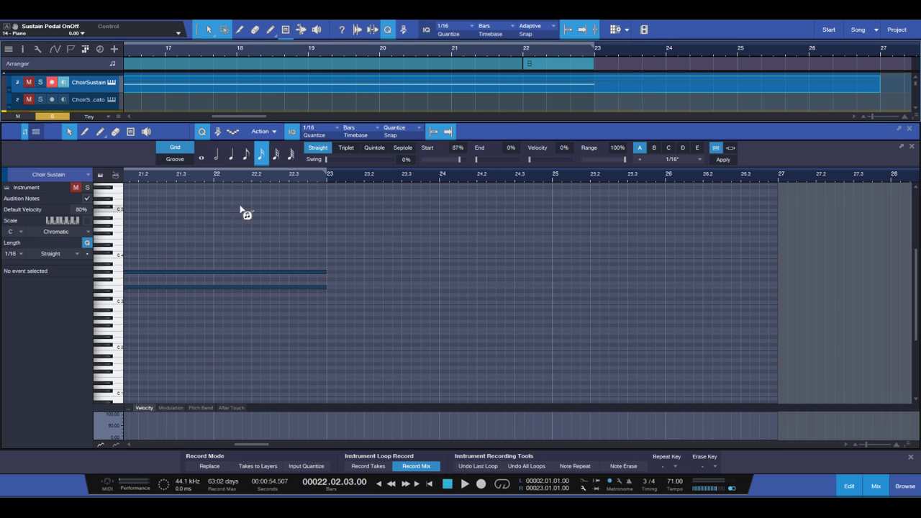
left_click(220, 178)
left_click(225, 273)
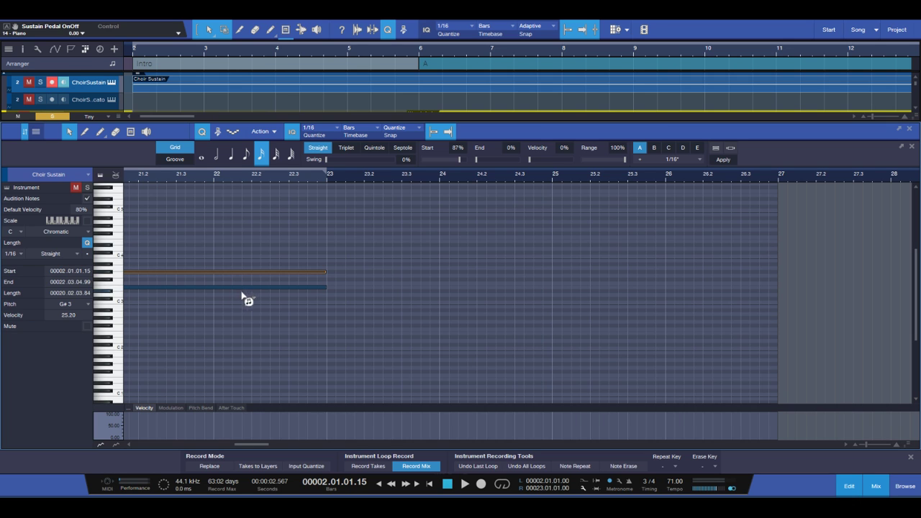
left_click(323, 288, "shift")
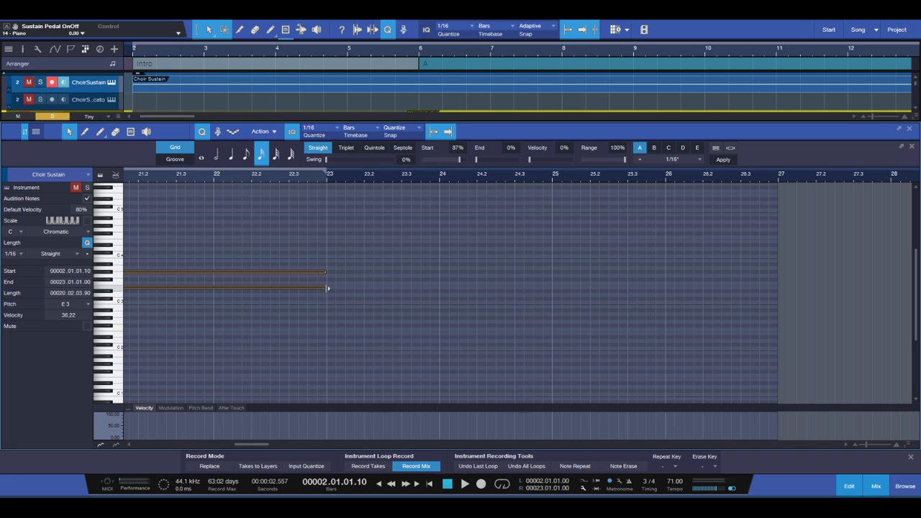
left_click_drag(328, 288, 598, 308)
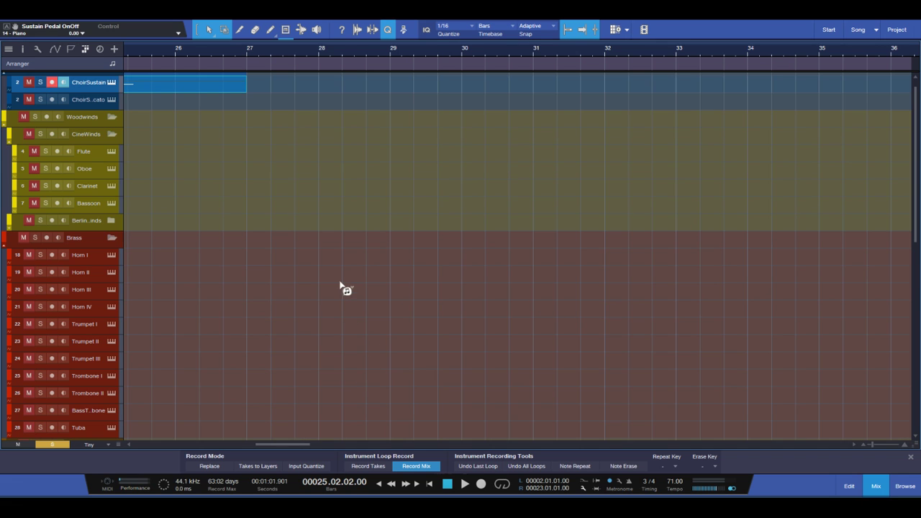
Step: Clear the Piano solo and play back the full arrangement through the ending
key("alt+w")
scroll(237, 306, "down", 2)
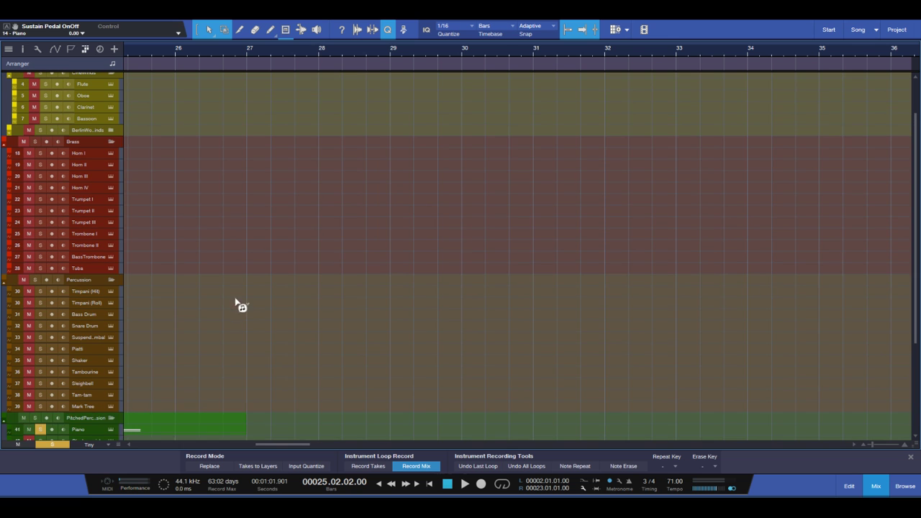
key("alt+w")
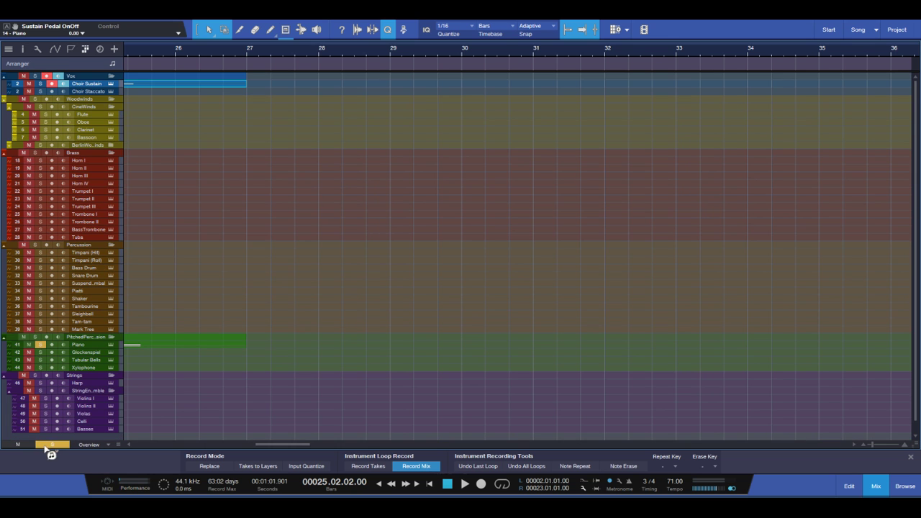
key("Home")
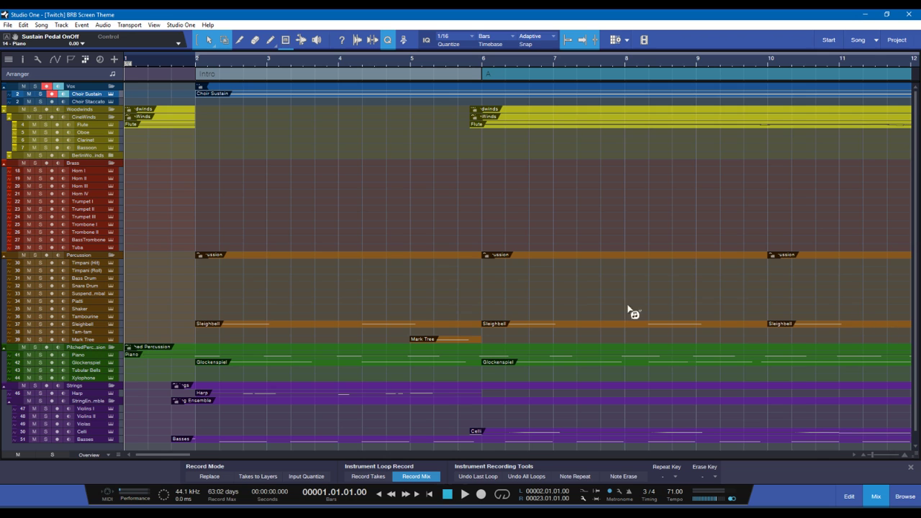
left_click(435, 294)
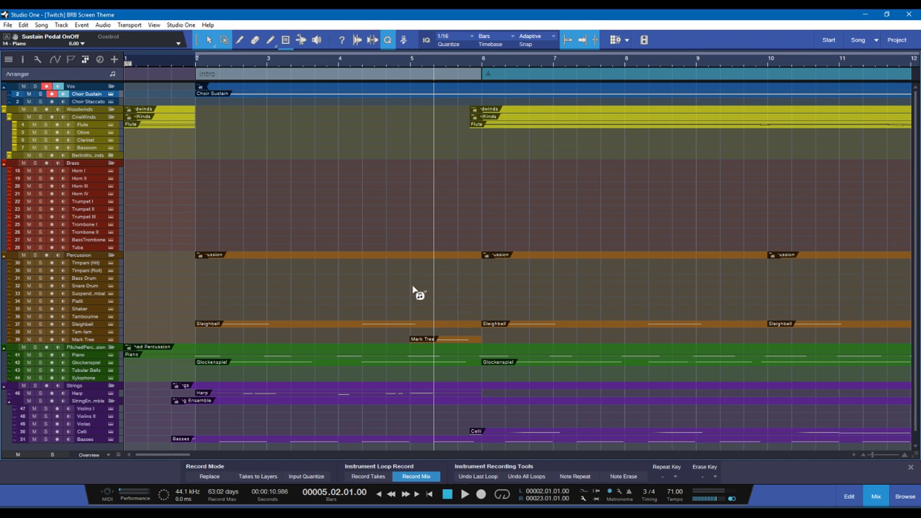
key("space")
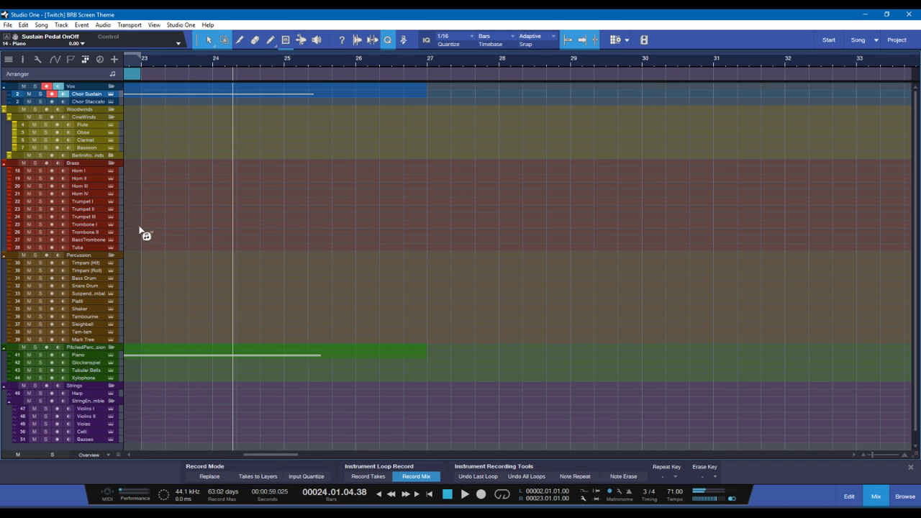
Step: Shorten the two held Choir Sustain notes to end at 24.01.04.83
left_click(225, 65)
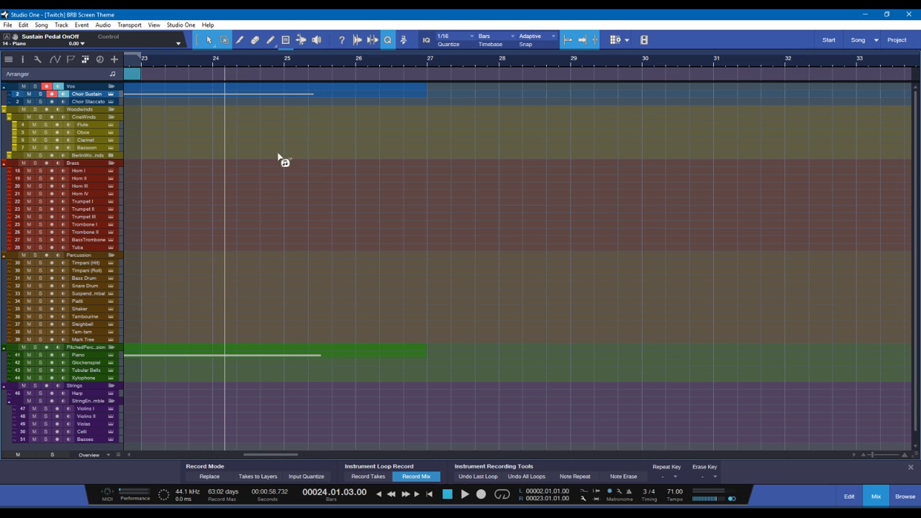
double_click(232, 97)
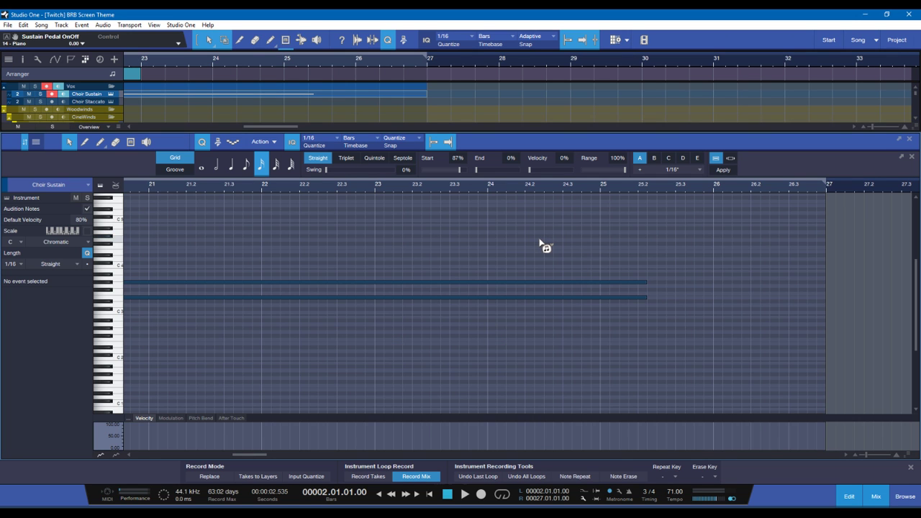
left_click_drag(541, 241, 616, 354)
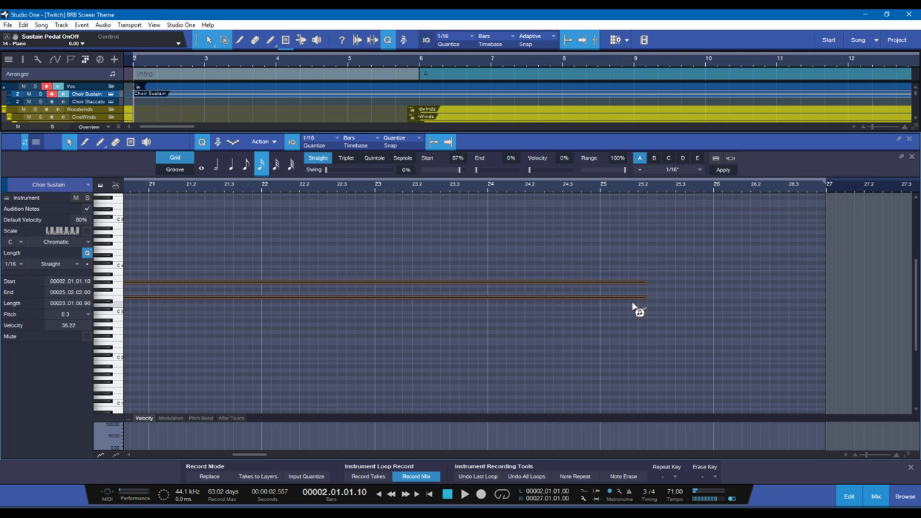
left_click_drag(649, 298, 524, 298)
key("F2")
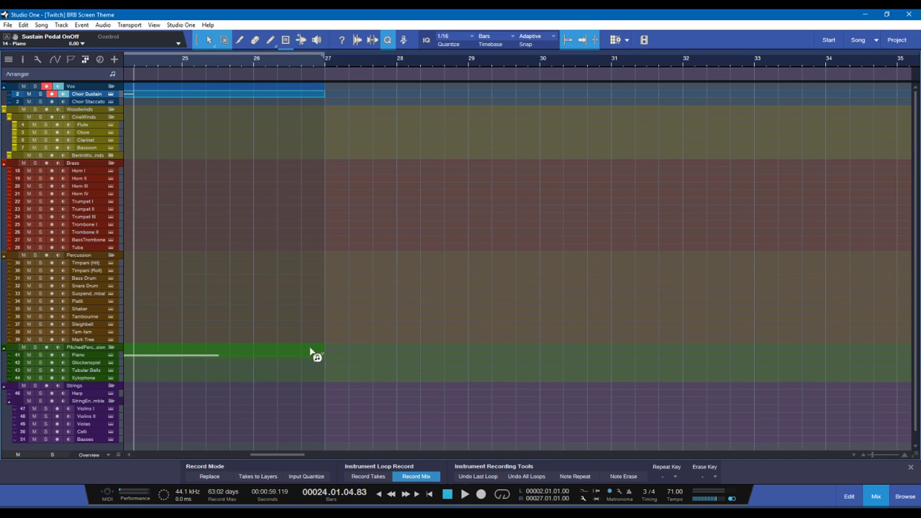
Step: Shorten the five notes of the Piano's ending chord to end at 24.02.03.17
scroll(303, 327, "left", 2)
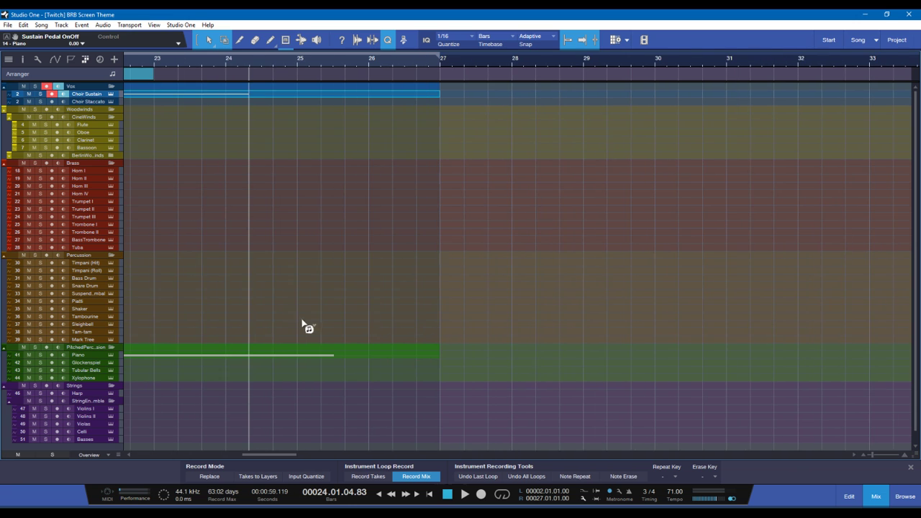
double_click(283, 356)
left_click_drag(560, 205, 486, 347)
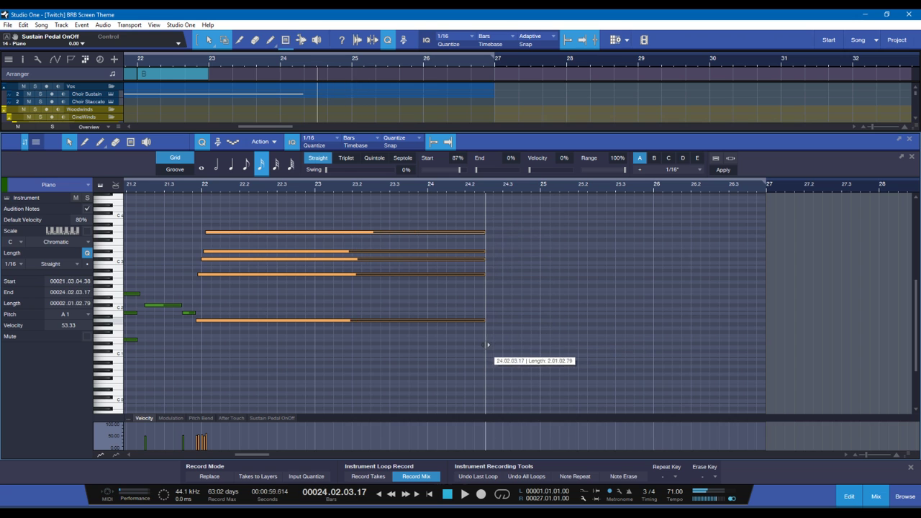
left_click(537, 323)
key("F2")
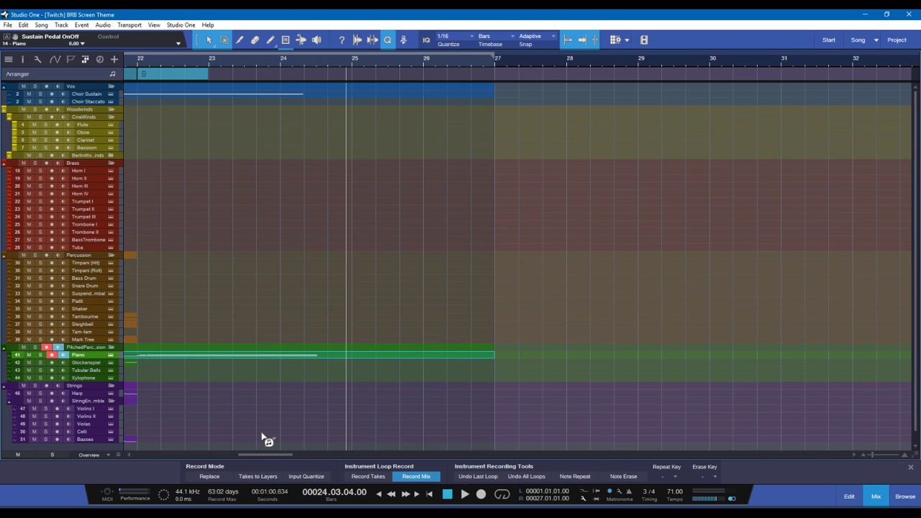
Step: Open the Basses part for note editing and extend it from bar 22 to bar 25
left_click_drag(250, 454, 237, 447)
scroll(427, 439, "down", 1)
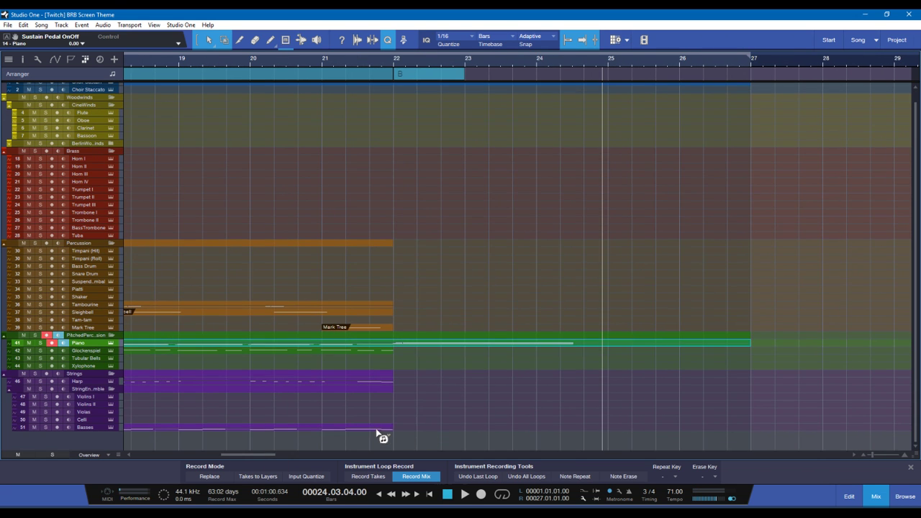
left_click(377, 431)
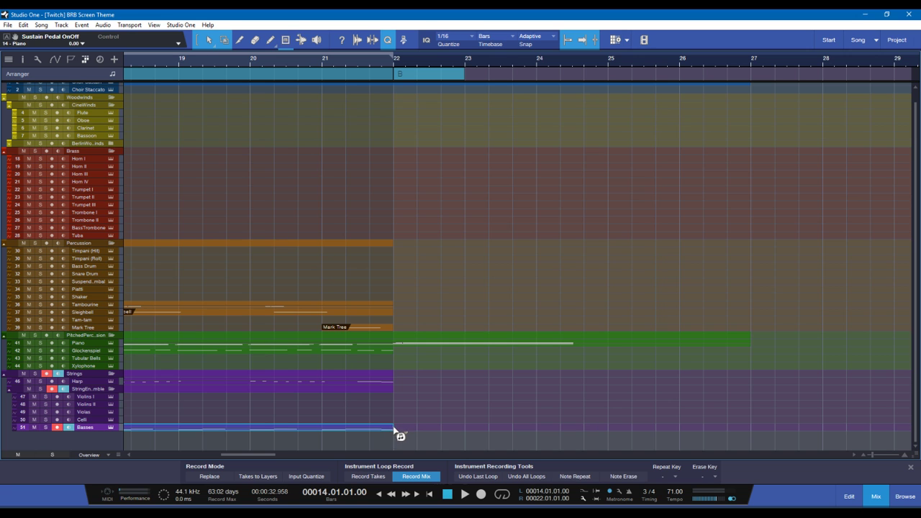
key("F2")
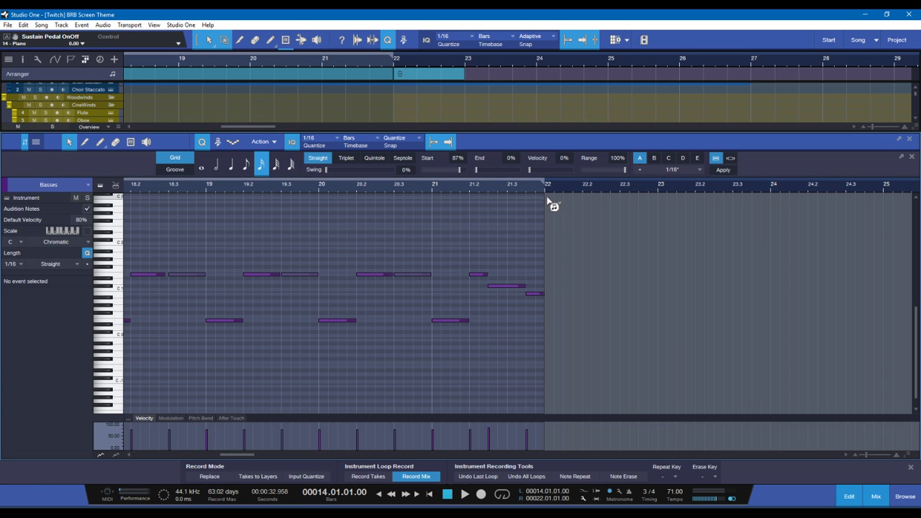
left_click_drag(546, 196, 884, 196)
scroll(563, 311, "right", 2)
Step: Add a one-bar A0 note to the Basses from 22.01.01.00 to 23.01.01.00 and return to the arrangement
left_click(493, 295)
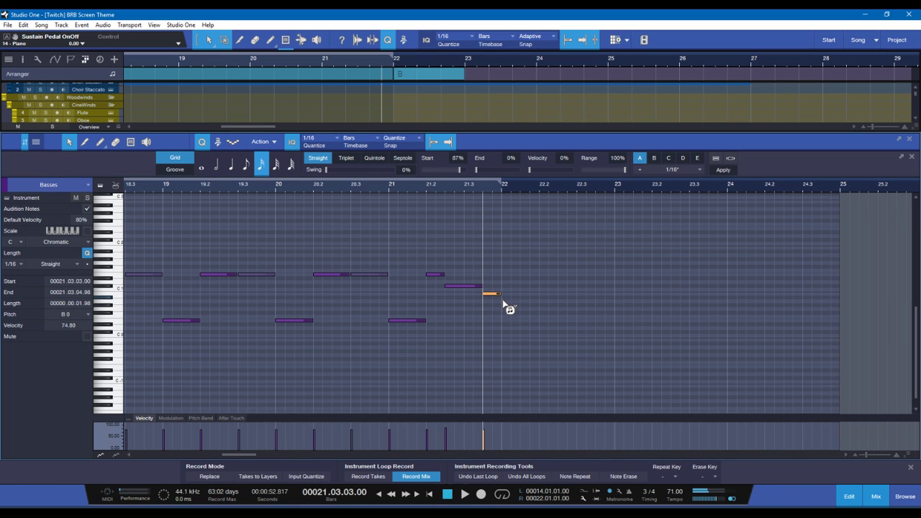
mouse_move(508, 304)
left_mouse_down()
mouse_move(653, 315)
mouse_move(576, 316)
mouse_move(617, 316)
mouse_move(607, 318)
left_mouse_up()
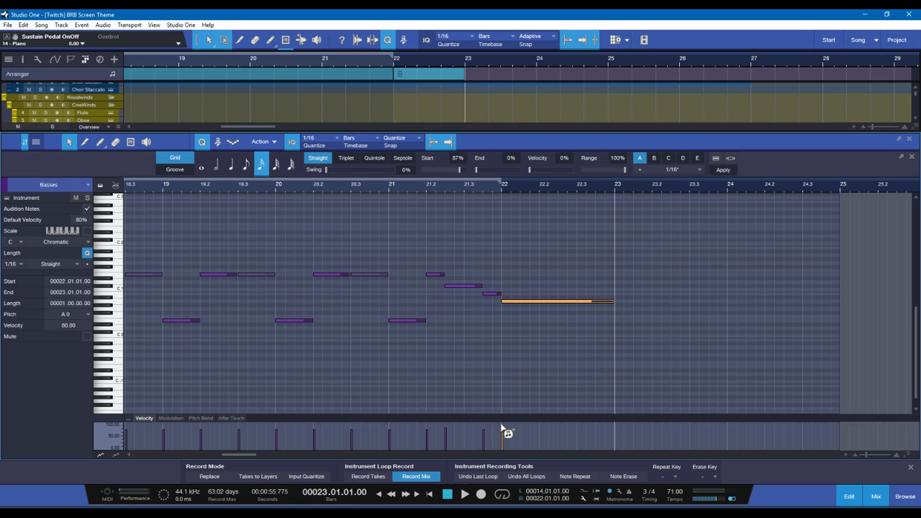
key("F2")
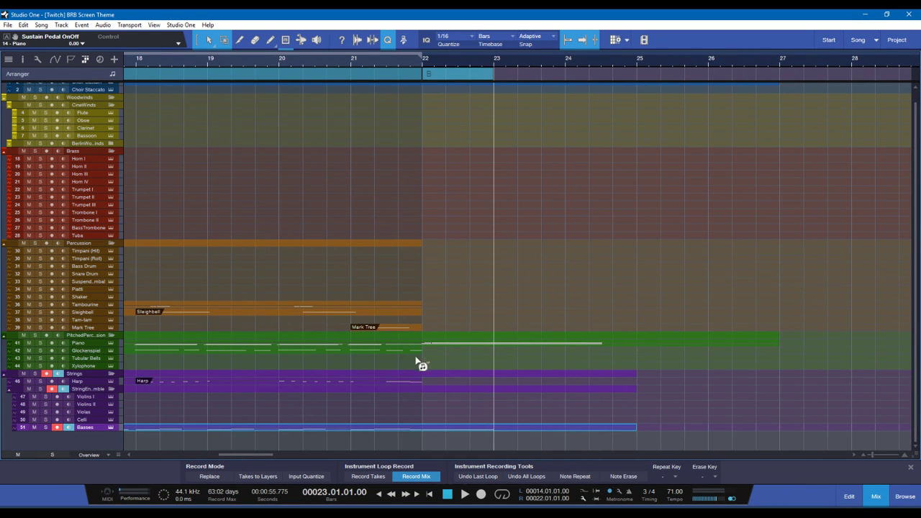
Step: Open the Glockenspiel part for note editing and extend it from bar 22 to bar 25
left_click(410, 354)
key("F2")
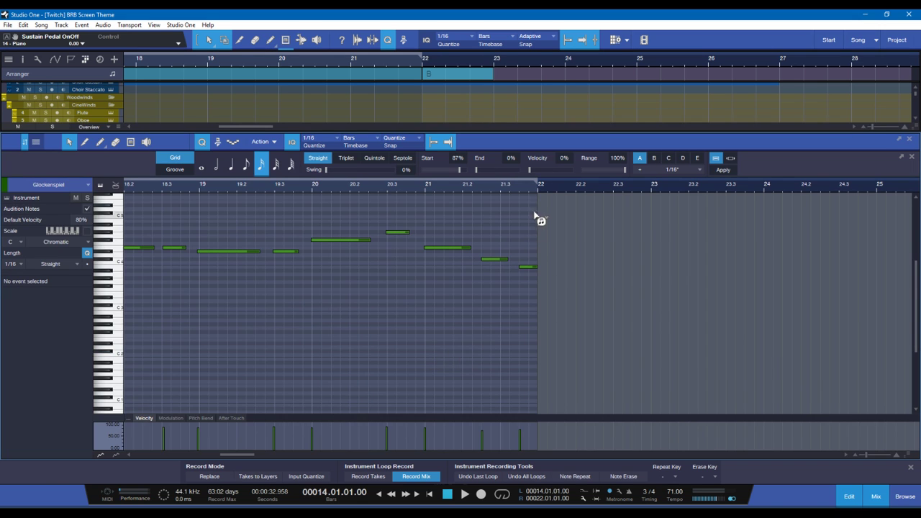
scroll(540, 213, "right", 2)
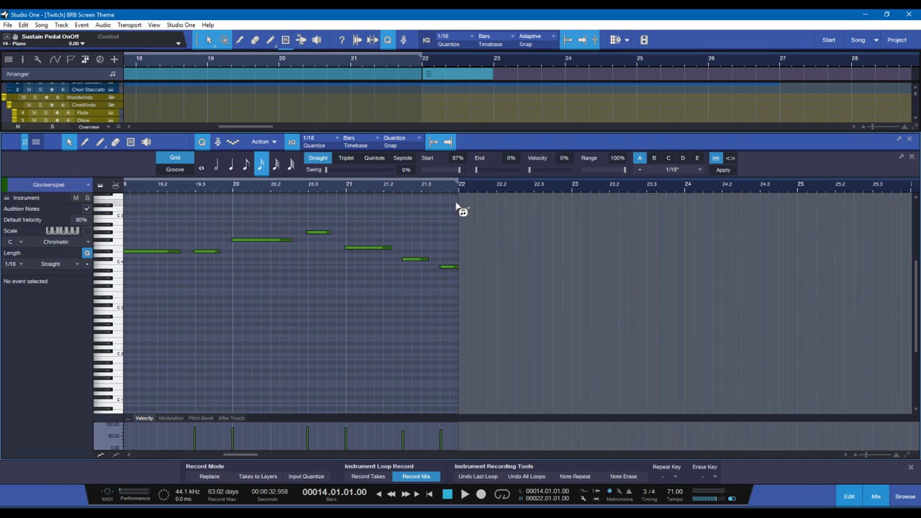
left_click_drag(460, 212, 798, 247)
Step: Add an ascending Glockenspiel run of five 1/16 notes at bar 22: A3, C#4, D#4, F#4 and G#4
left_click(418, 268)
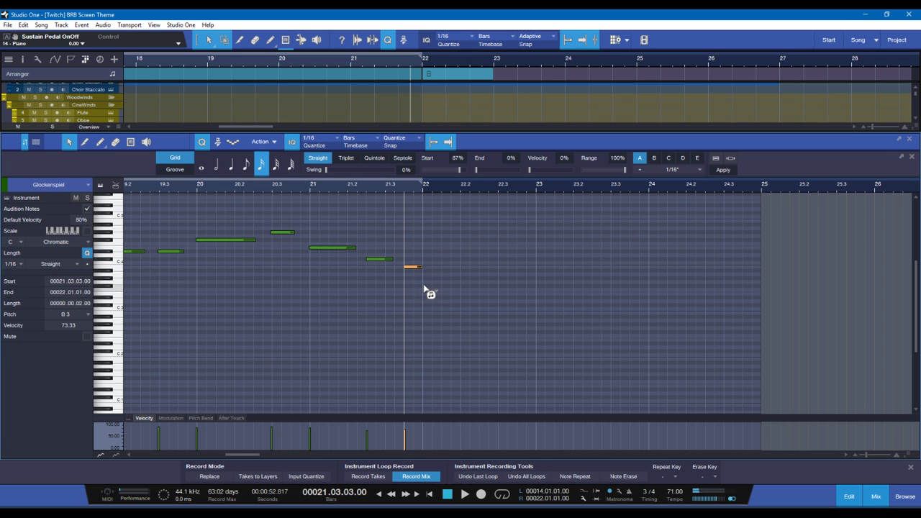
left_click(431, 274)
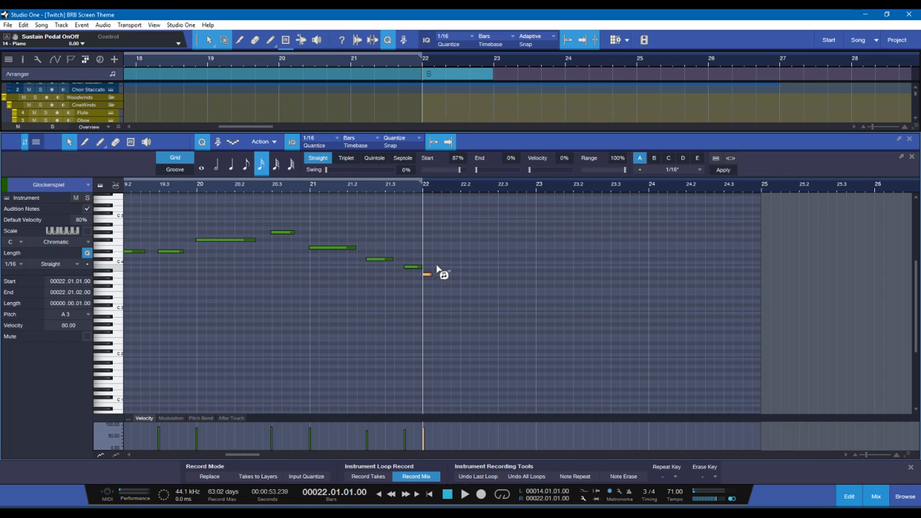
left_click(435, 267)
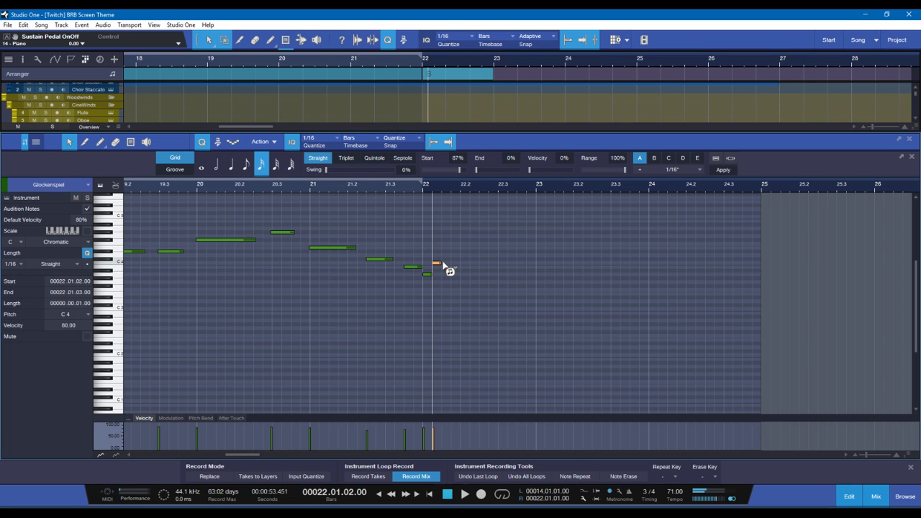
left_click(444, 252)
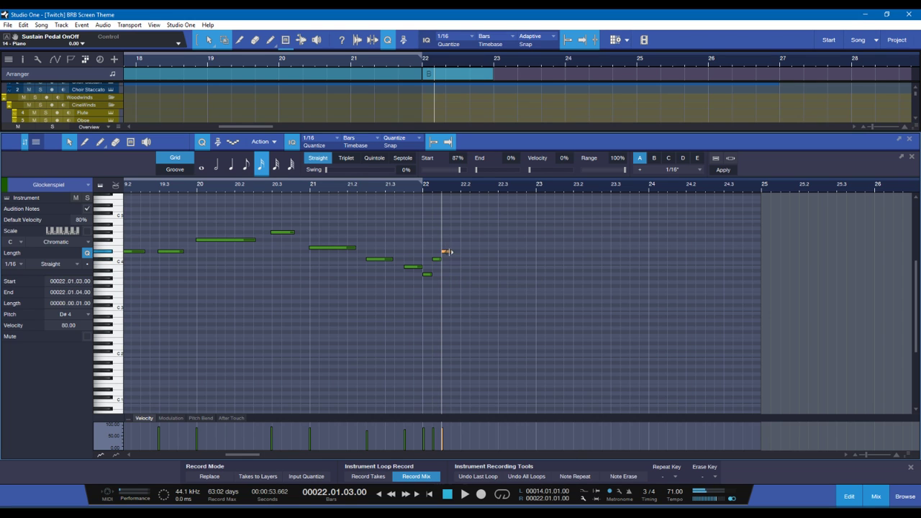
left_click(455, 232)
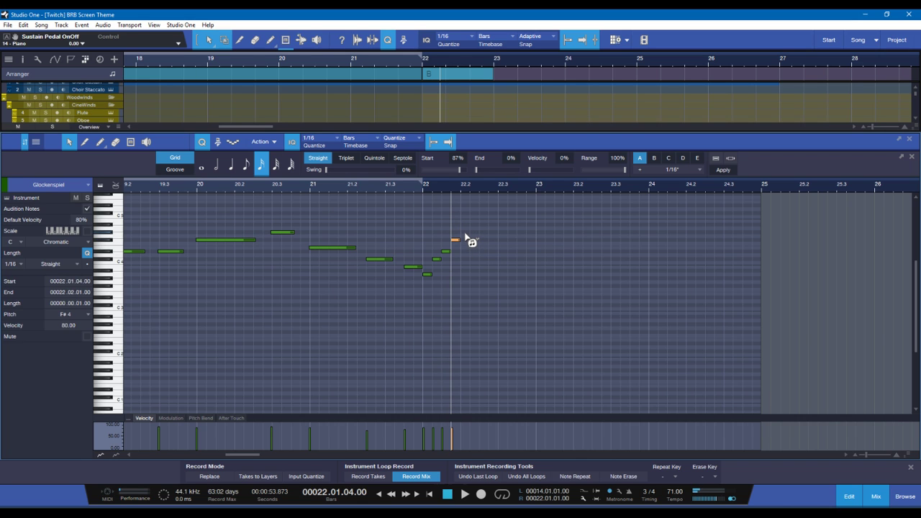
left_click(465, 232)
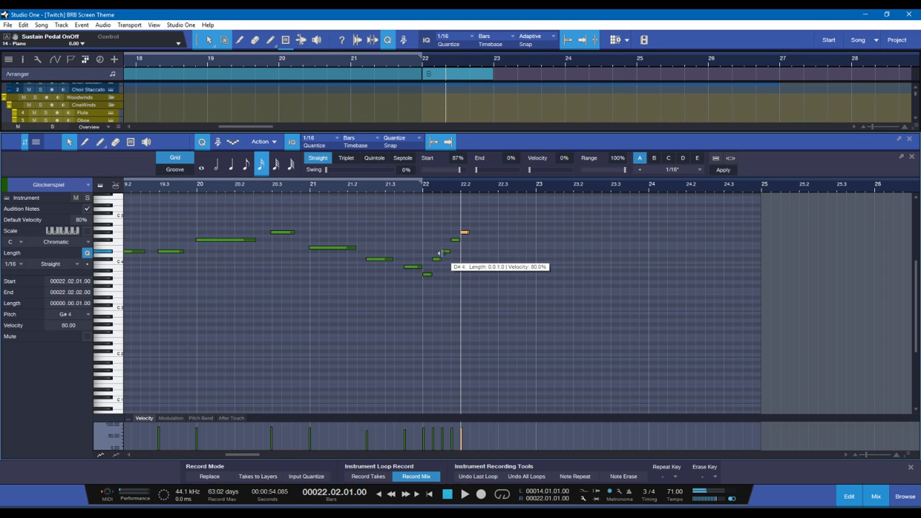
Step: Lower the Glockenspiel run's fourth note to E4 and play back from bar 22
left_click(446, 252)
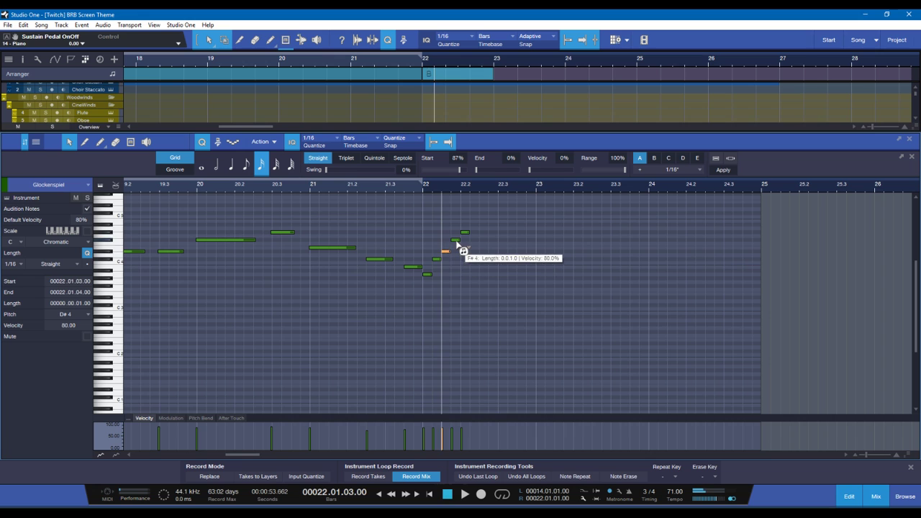
left_click(455, 240)
left_click(465, 233)
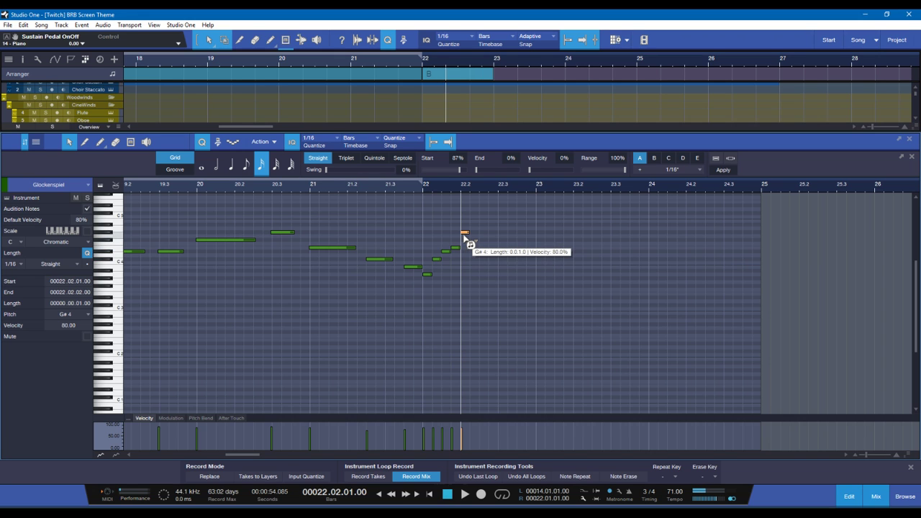
left_click(425, 189)
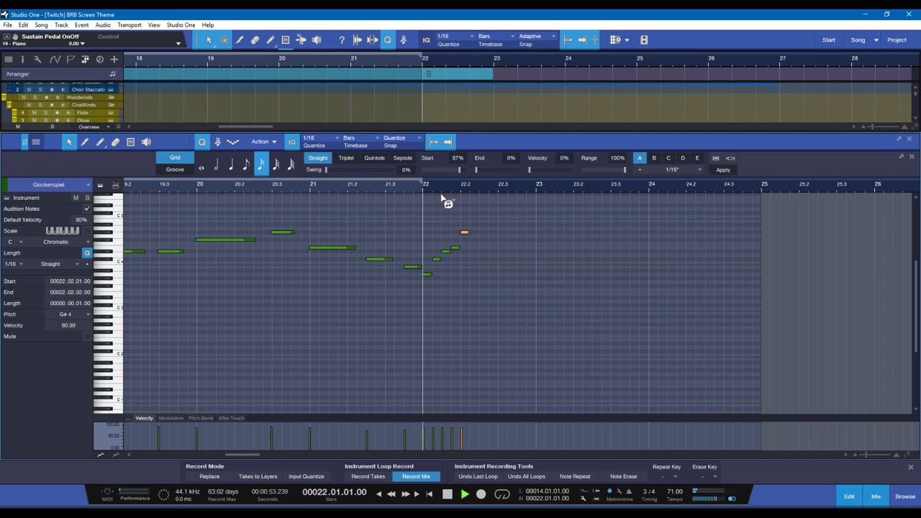
key("space")
left_click(433, 229)
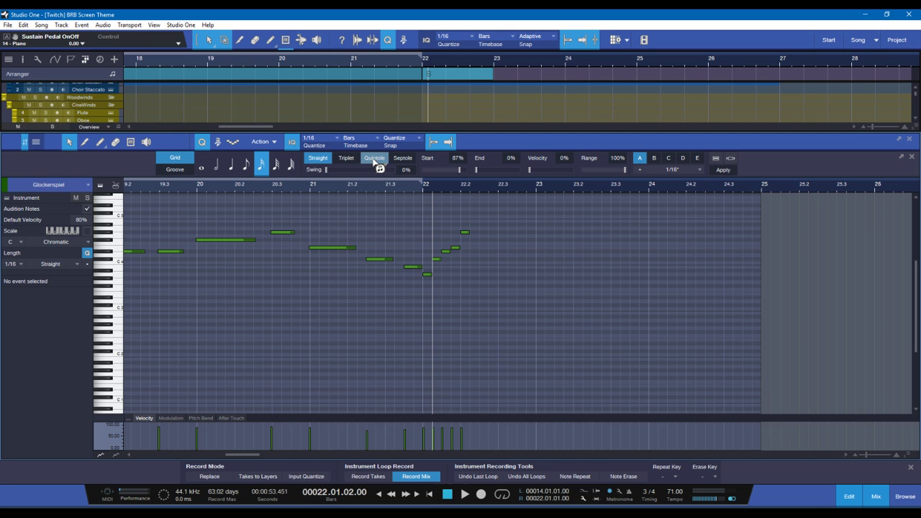
Step: Try spacing the five-note Glockenspiel run on a 1/16 Quintole grid and play it back soloed
left_click_drag(429, 284, 470, 226)
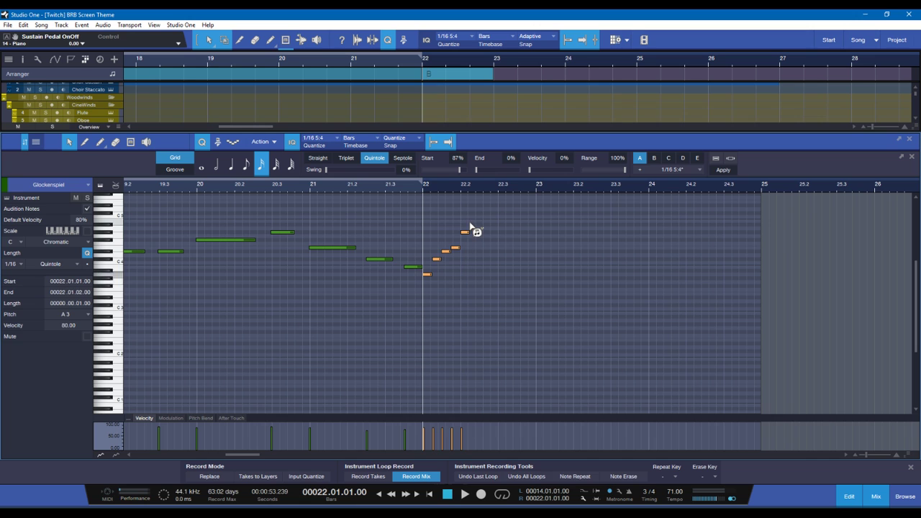
left_click(443, 251)
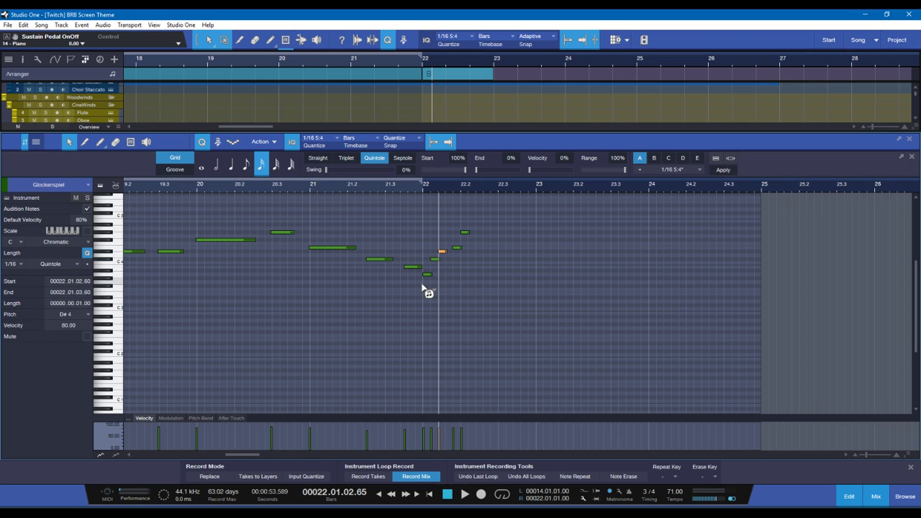
left_click_drag(432, 278, 463, 240)
left_click(432, 197)
key("space")
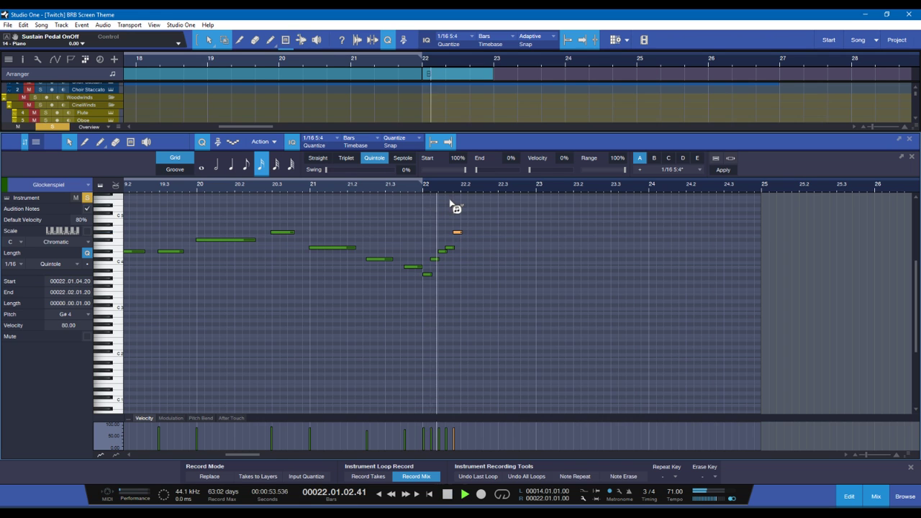
key("space")
left_click(352, 198)
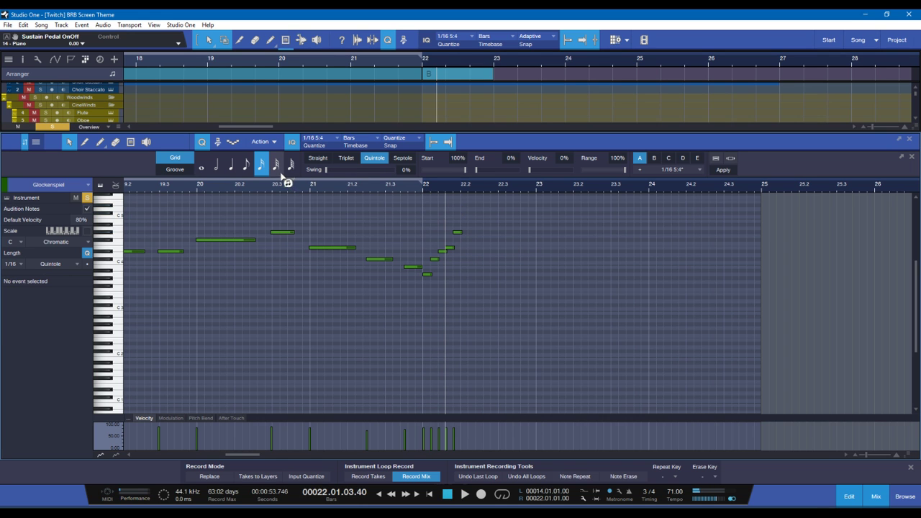
Step: Tighten the Glockenspiel run to straight 1/32 spacing, shortening its first four notes to 1/32 and starting G#4 at 22.01.03.00
left_click(277, 166)
scroll(490, 279, "up", 2)
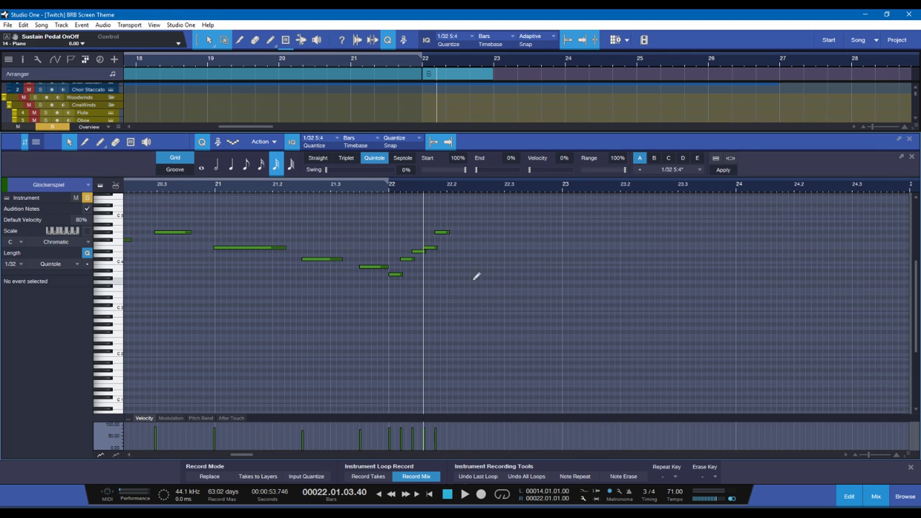
left_click(397, 277)
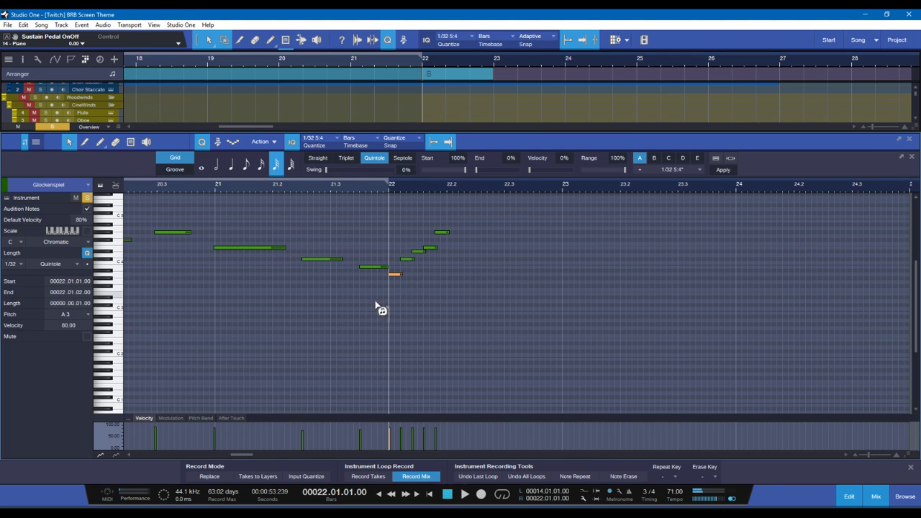
left_click(397, 309)
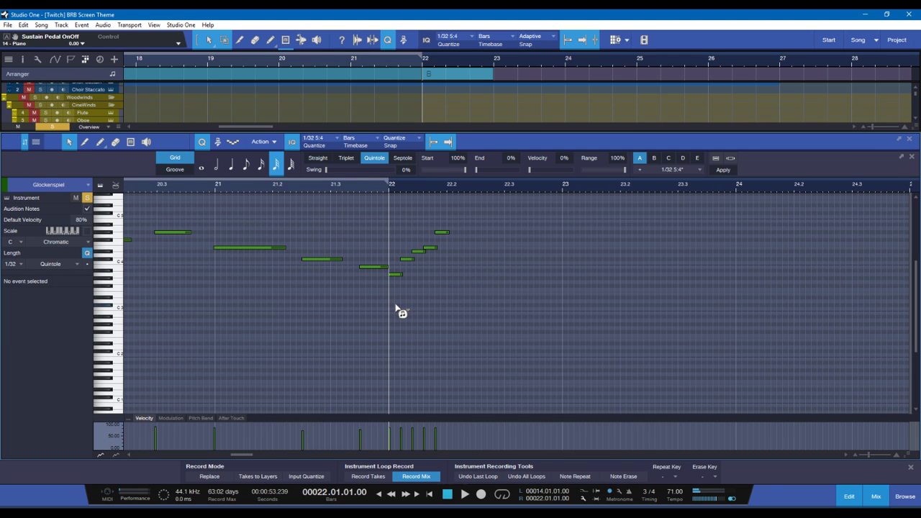
left_click(317, 157)
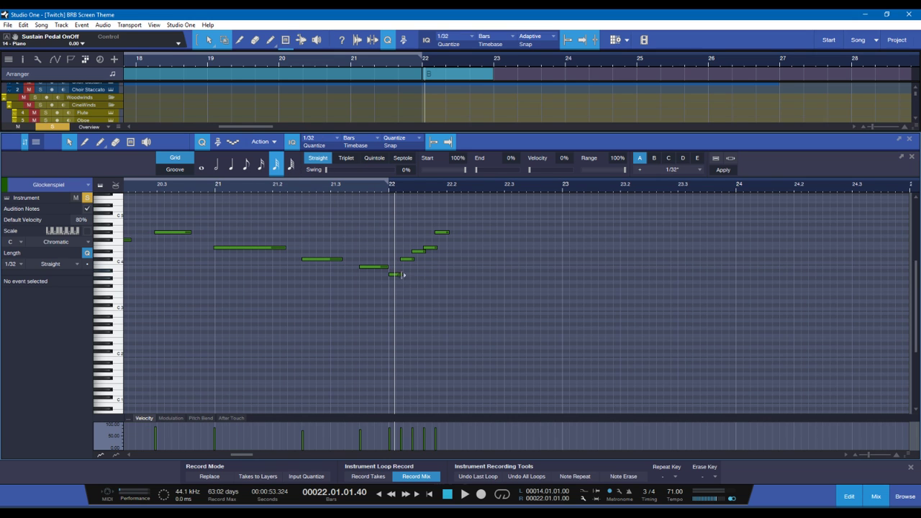
left_click_drag(400, 275, 425, 236)
left_click(427, 248)
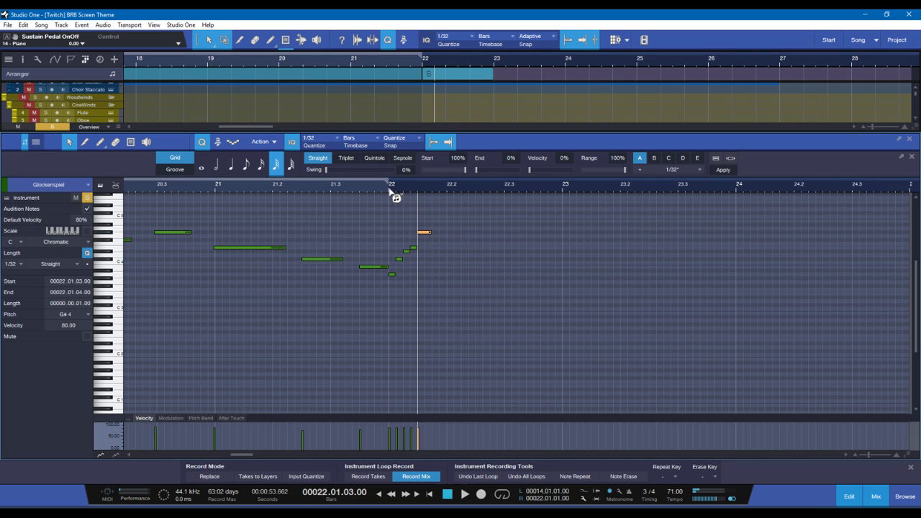
Step: Lengthen the run's final G#4 to end at about 22.02.04.50 and set quantize to 1/16 with Start at 90%
left_click_drag(389, 190, 489, 232)
left_click(500, 267)
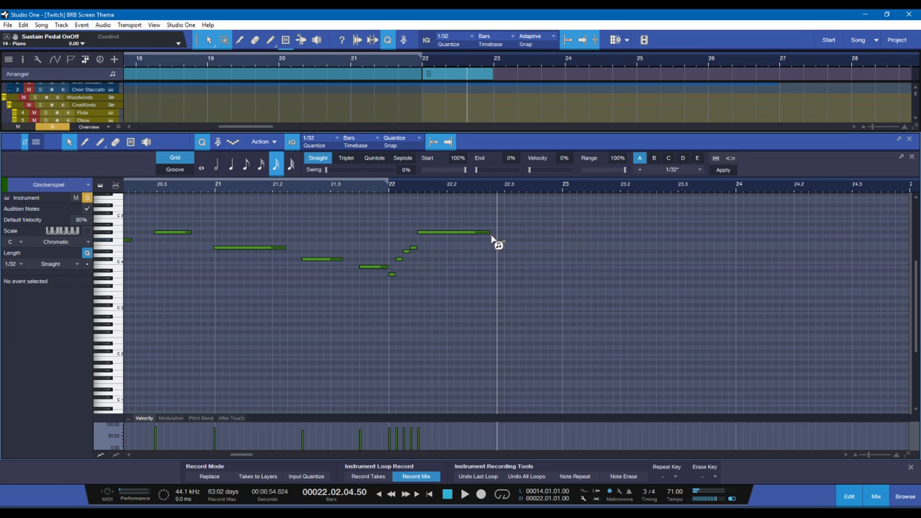
left_click(436, 260)
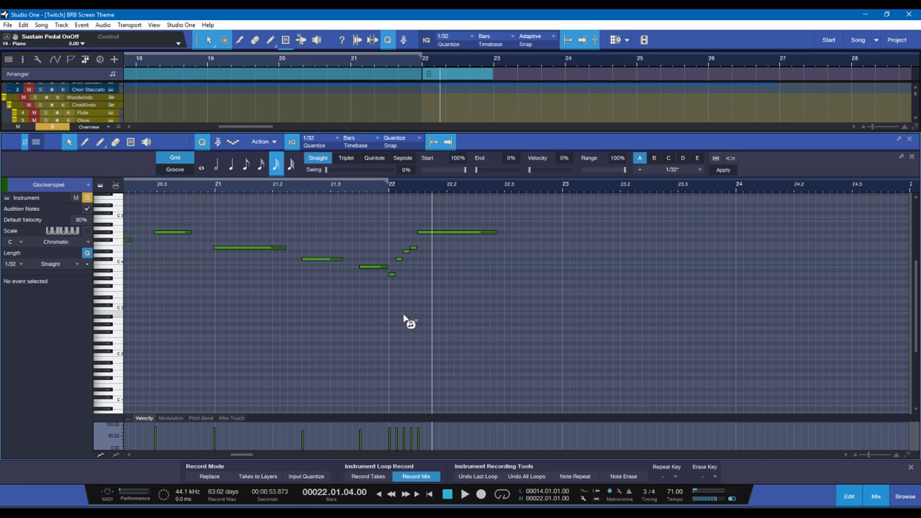
left_click(261, 166)
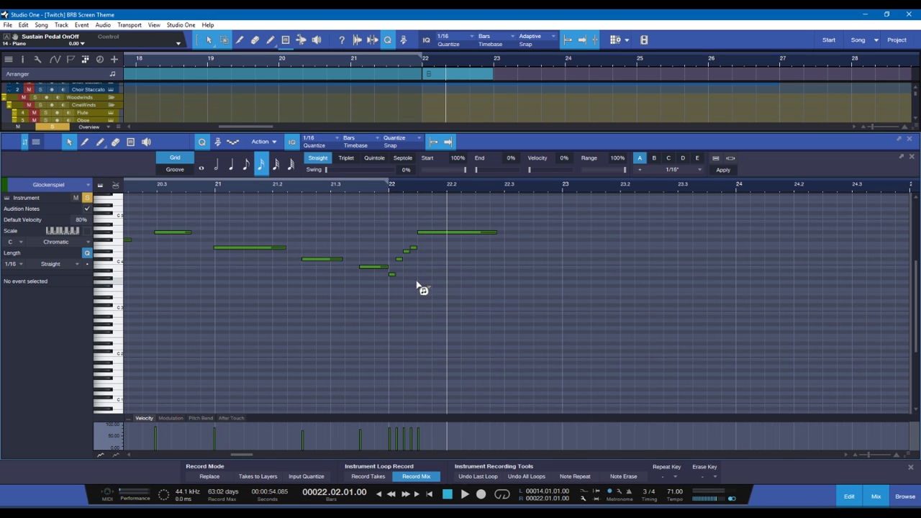
scroll(407, 278, "down", 3)
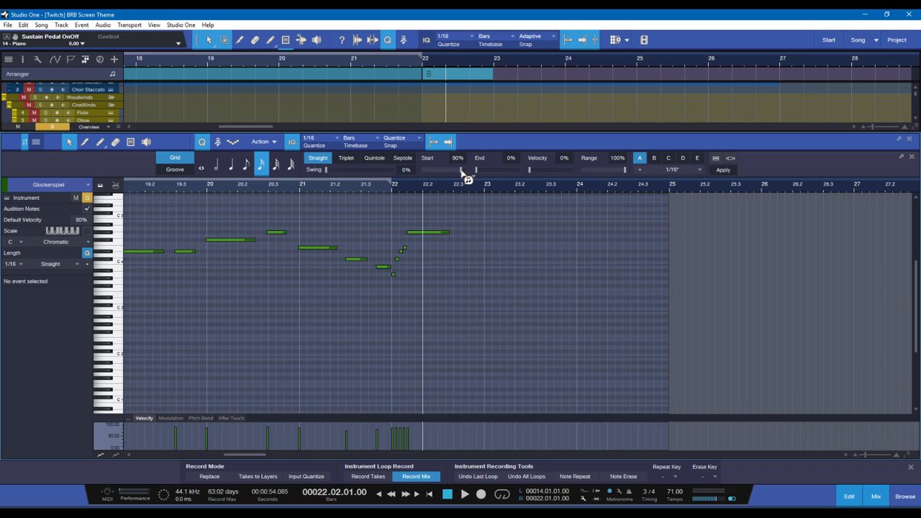
Step: Clear the Glockenspiel solo and play back the full arrangement through the ending
key("s")
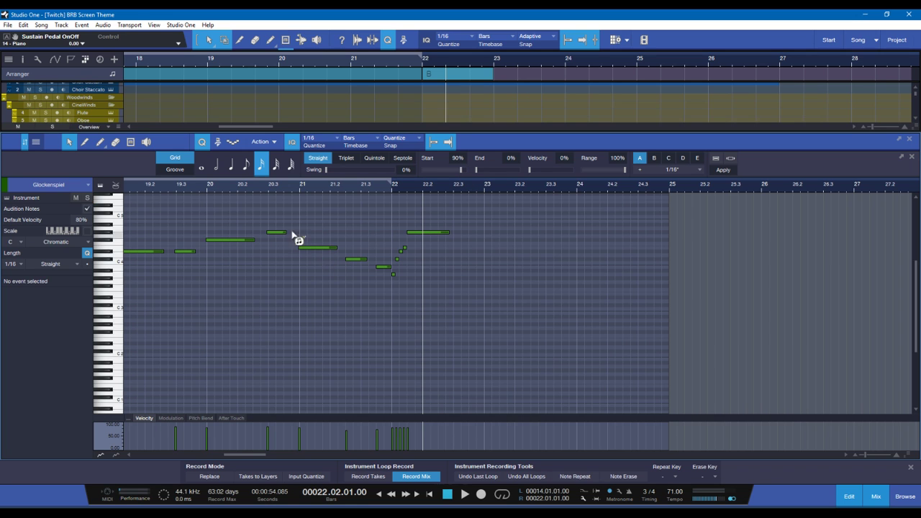
left_click(199, 191)
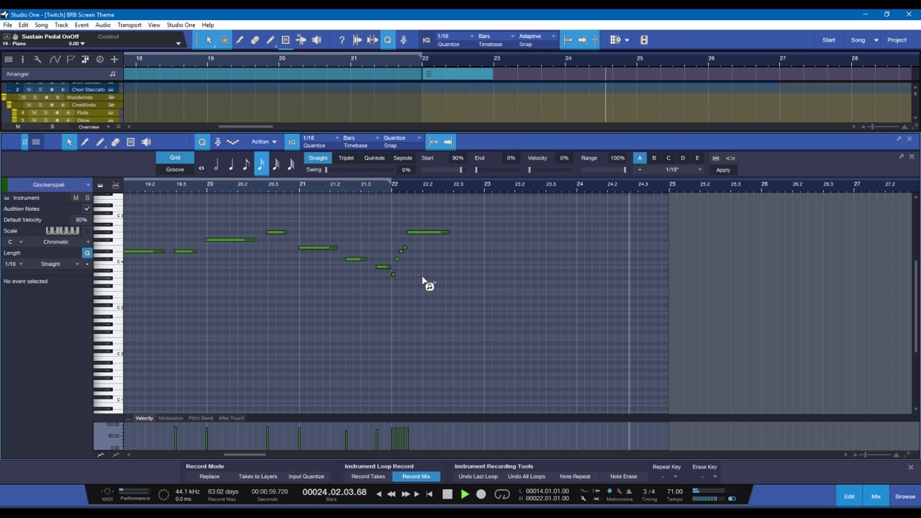
key("space")
Step: Rename the arranger section at bar 22 to Ending/Loop and extend it and the loop range to bar 25
key("F2")
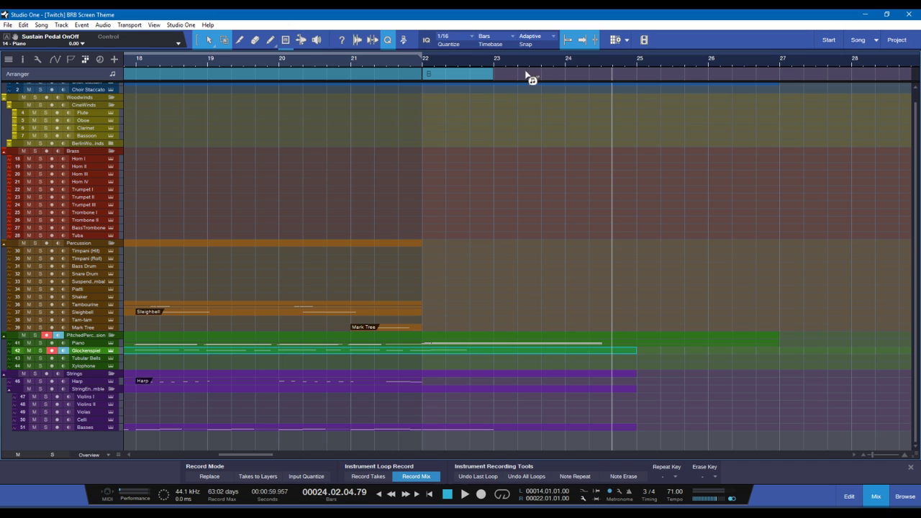
right_click(428, 76)
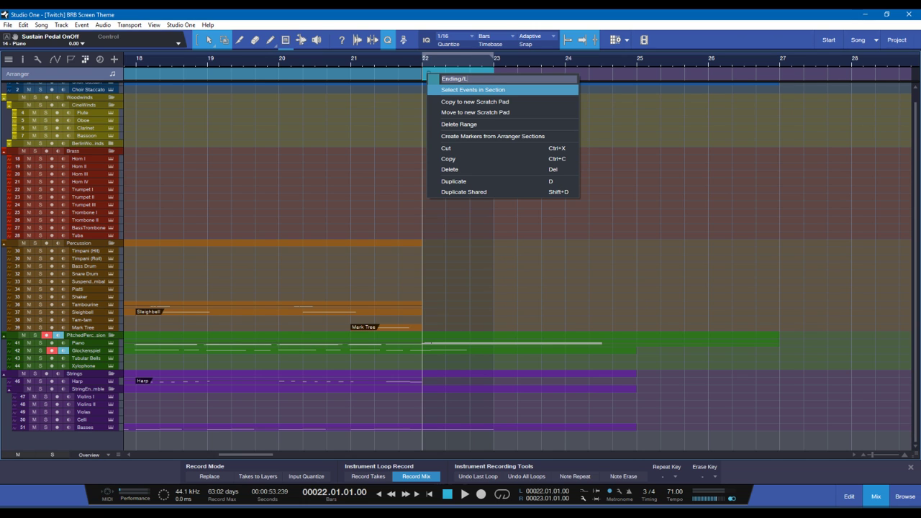
key("Return")
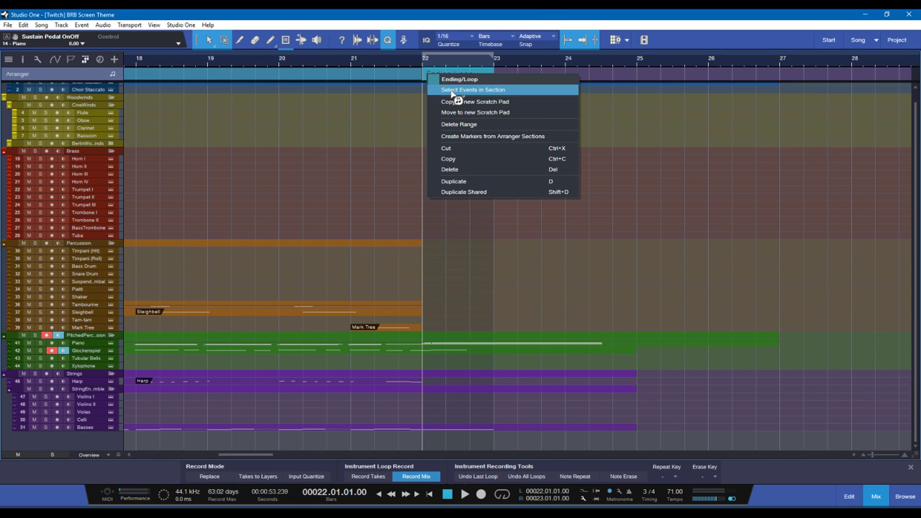
left_click(527, 67)
left_click_drag(564, 64, 580, 66)
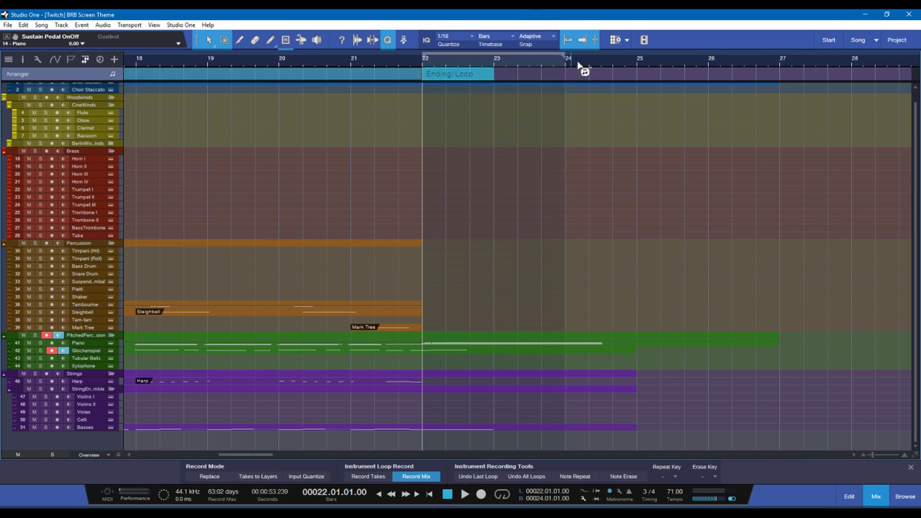
left_click_drag(638, 66, 636, 67)
left_click_drag(493, 75, 636, 74)
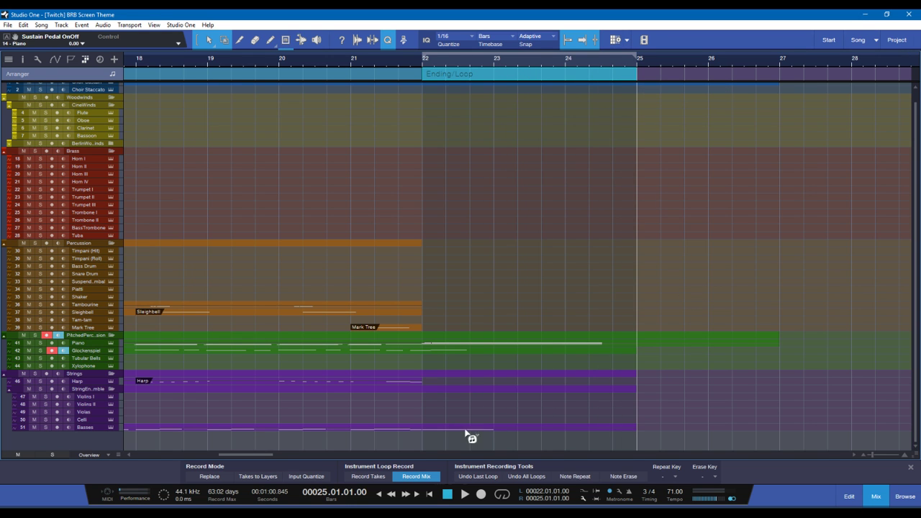
Step: Set the loop start to 1.03.04.00, enable looping and play back the intro up to bar 6
left_click_drag(260, 458, 127, 438)
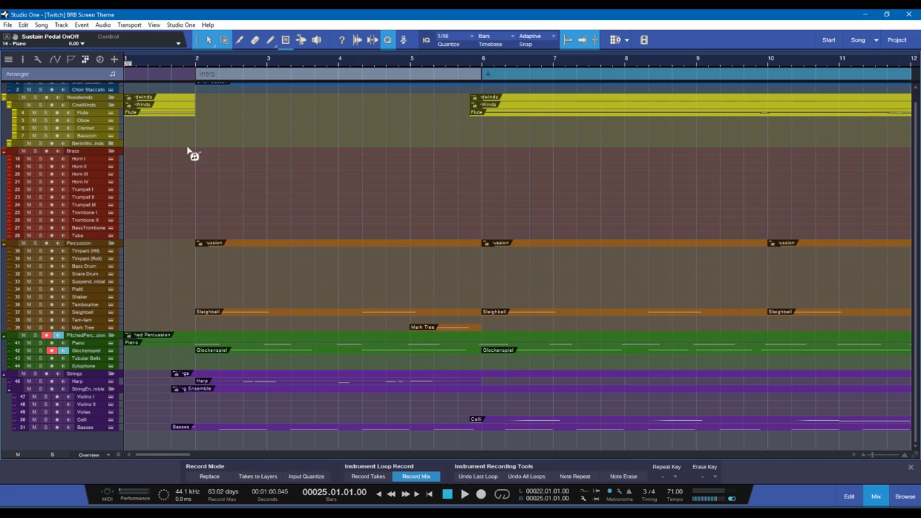
left_click(190, 64, "ctrl")
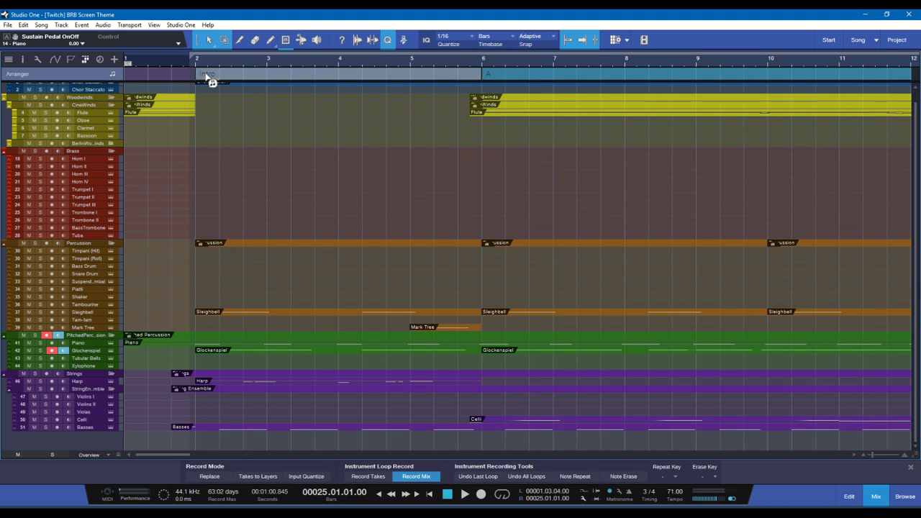
key("KP_Divide")
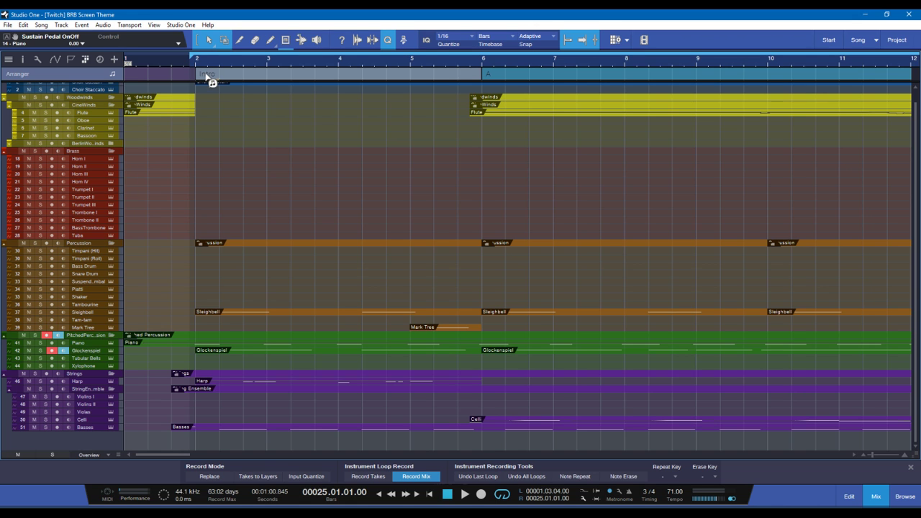
key("space")
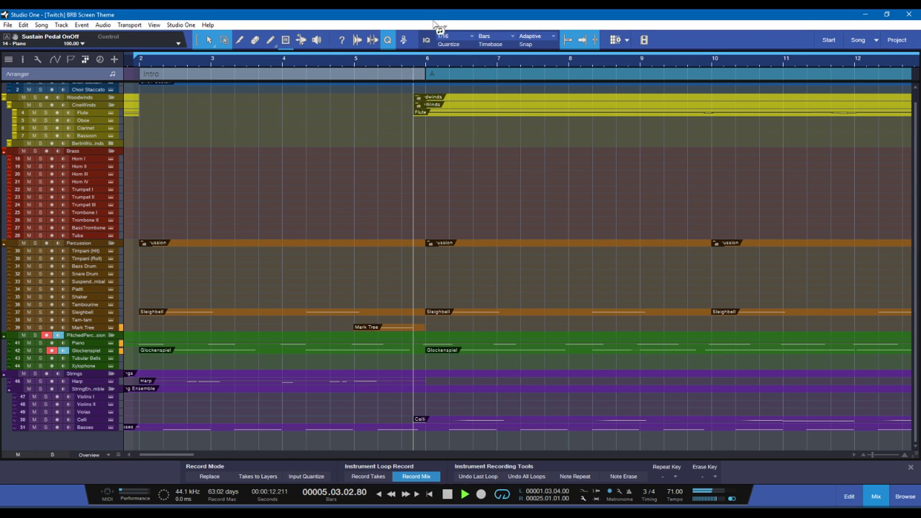
key("space")
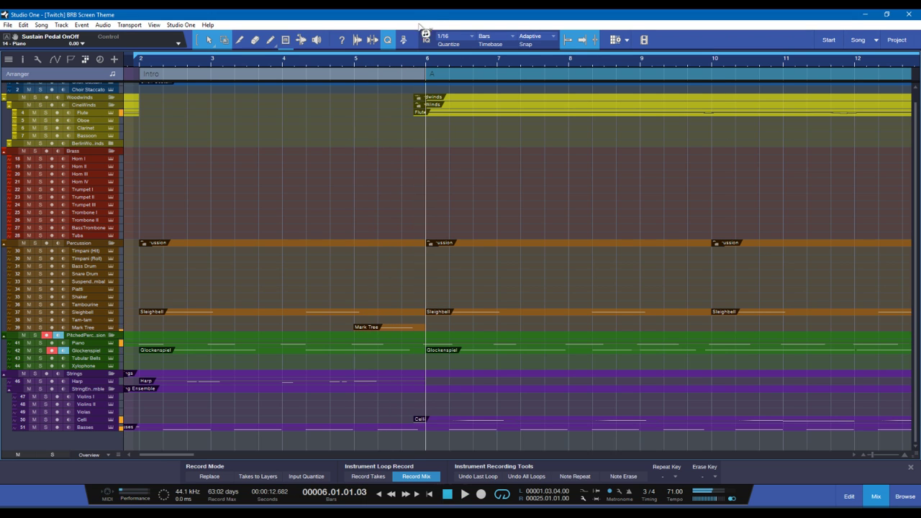
Step: Examine the held notes of the Choir Sustain part around the intro in the note editor
scroll(436, 191, "up", 1)
double_click(457, 97)
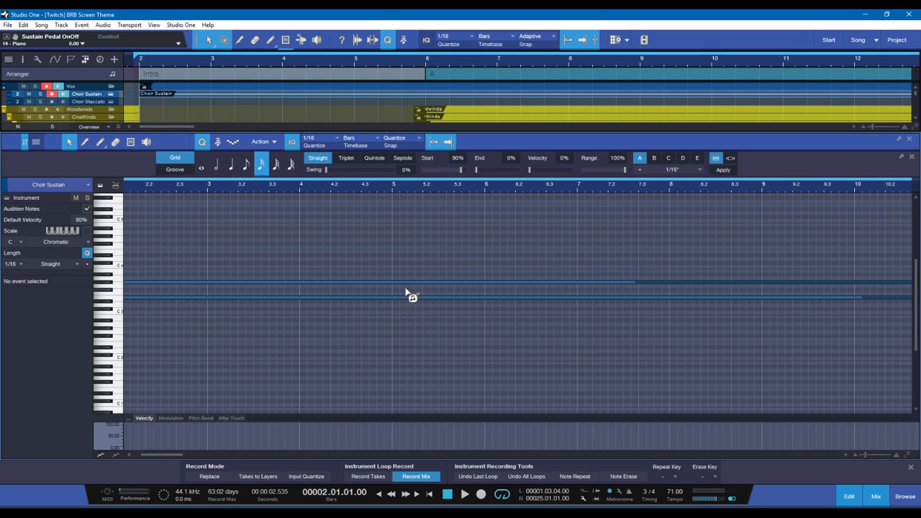
key("F2")
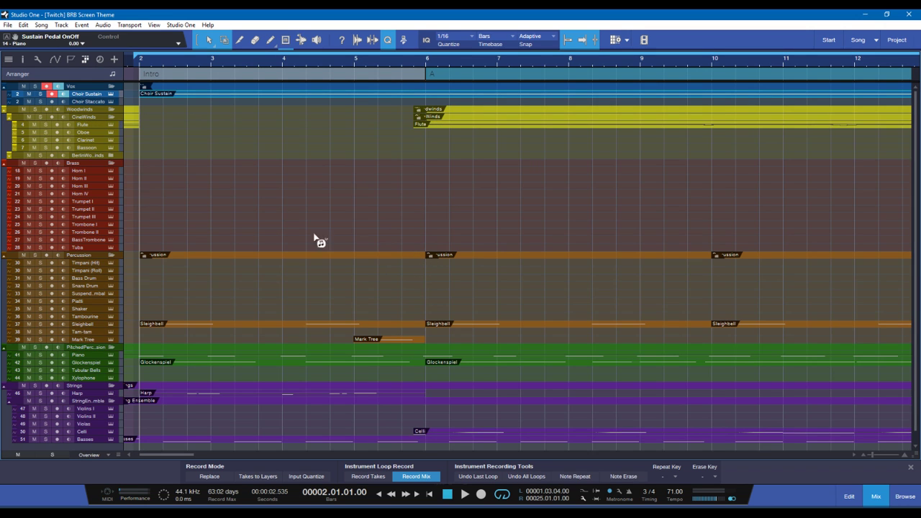
Step: Select the Piano track and play back the arrangement from bar 20, then again from bar 18
left_click(92, 356)
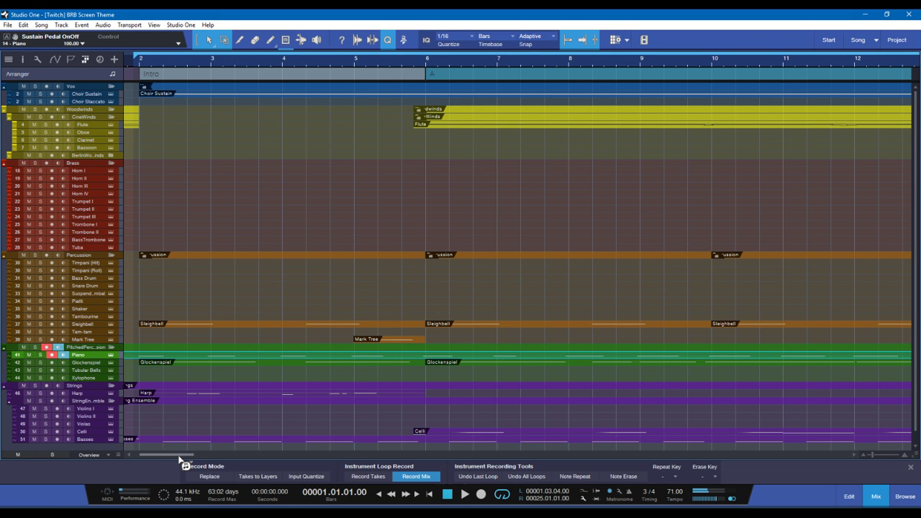
left_click_drag(182, 455, 247, 455)
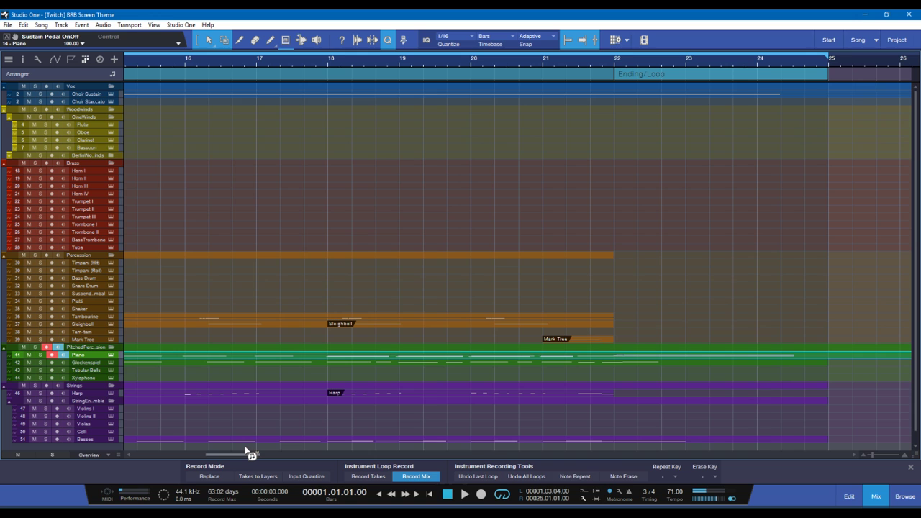
left_click(474, 65)
key("space")
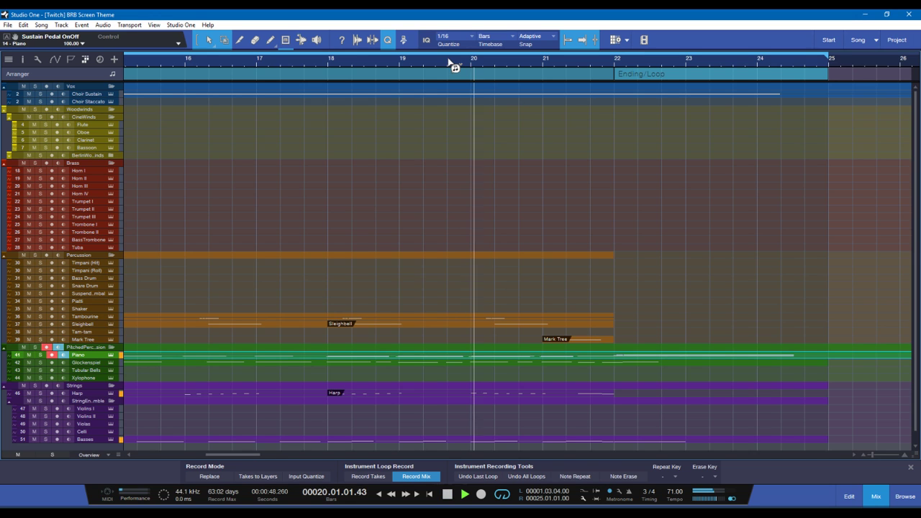
left_click(328, 63)
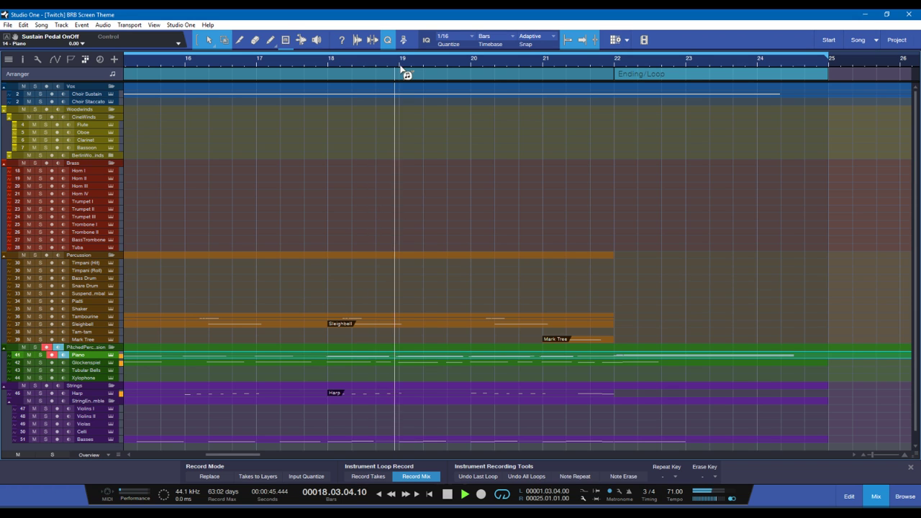
Step: Split the sustained E3 note of the Choir Sustain part at bars 19 and 20
left_click(401, 92)
key("space")
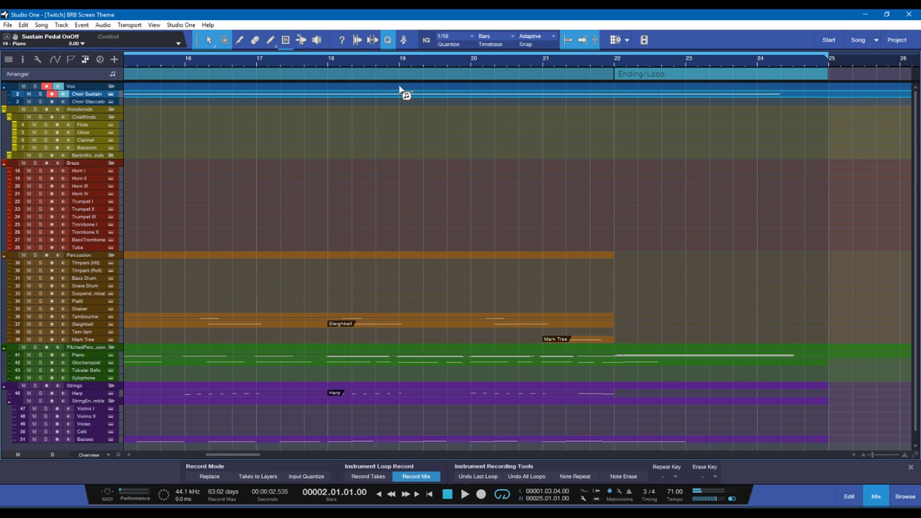
double_click(400, 92)
left_click(402, 69)
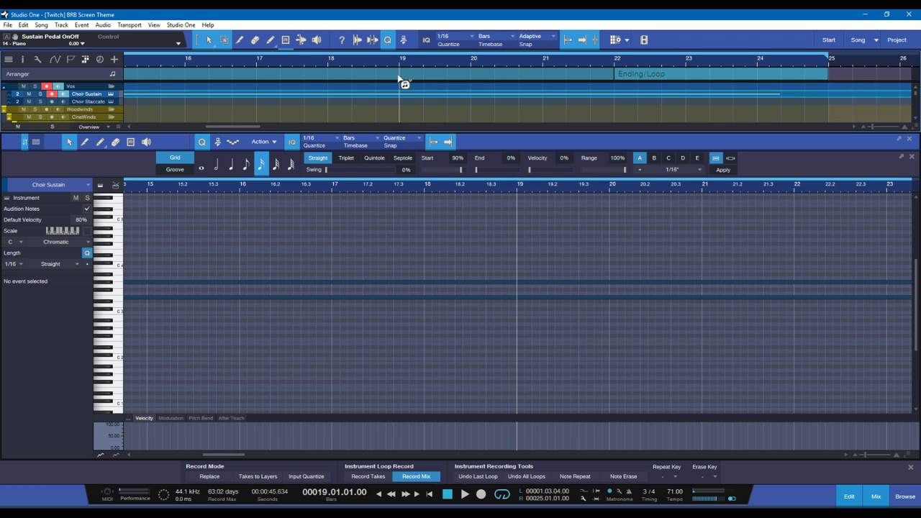
left_click(523, 294)
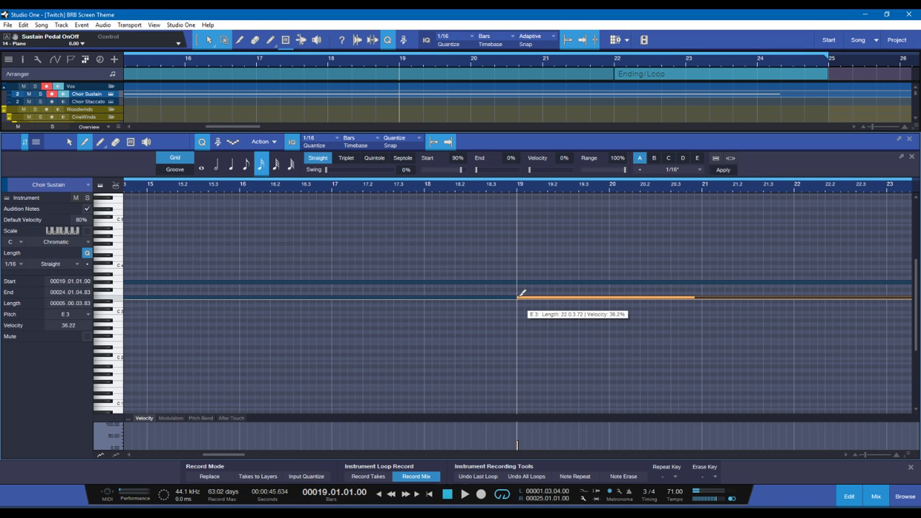
key("space")
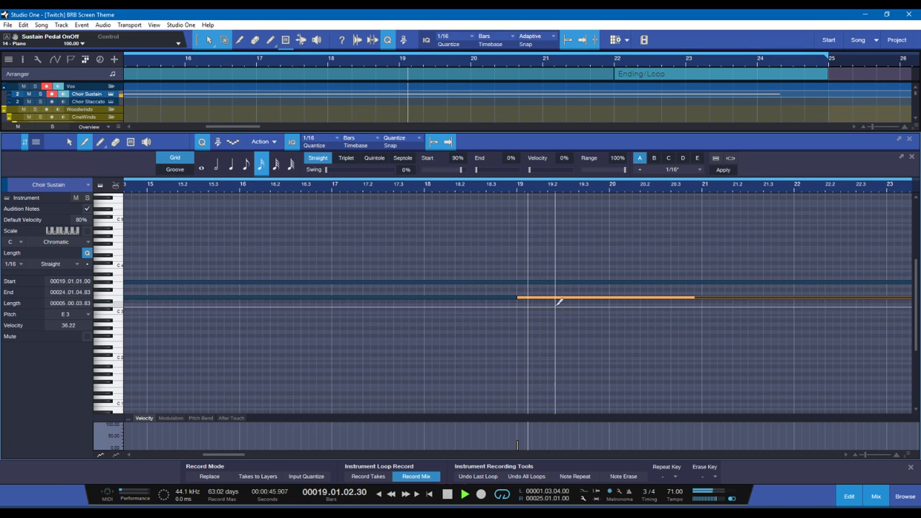
key("space")
left_click(618, 295, "alt")
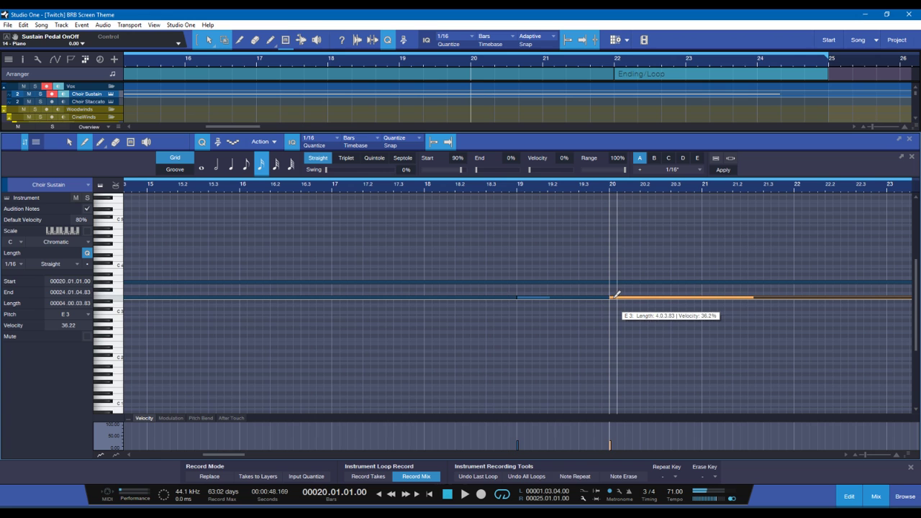
Step: Lower the Choir Sustain segment between bars 19 and 20 from E3 to D#3
key("1")
left_click(568, 298)
key("l")
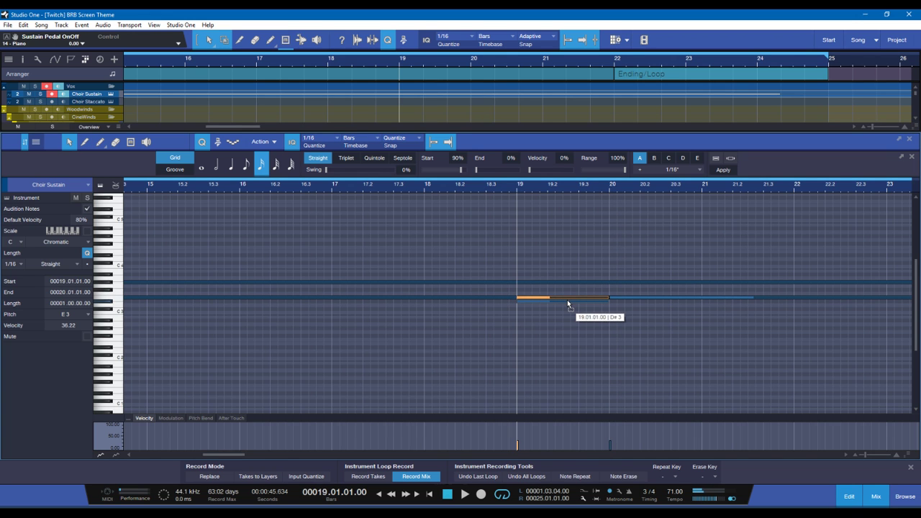
left_click_drag(567, 304, 568, 305)
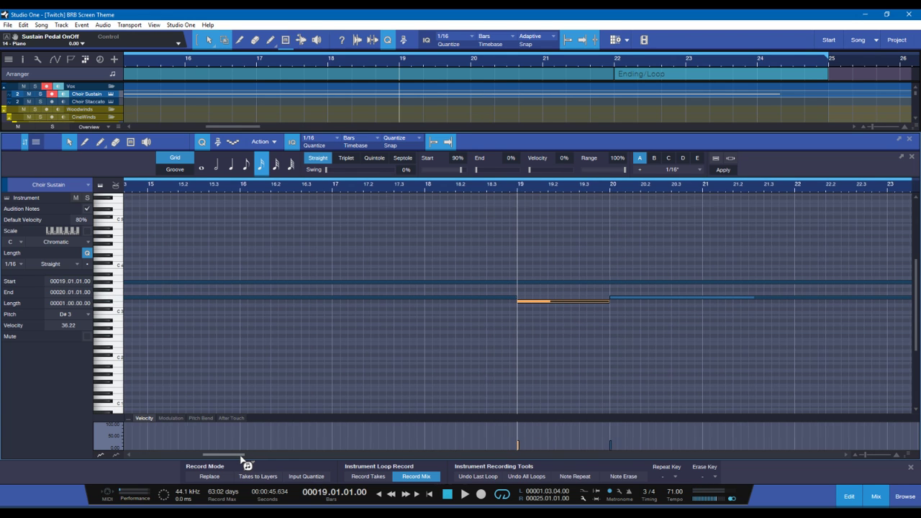
Step: Examine the end of the Choir Sustain part and its modulation lane, then return to the full arrangement
left_click_drag(241, 456, 261, 461)
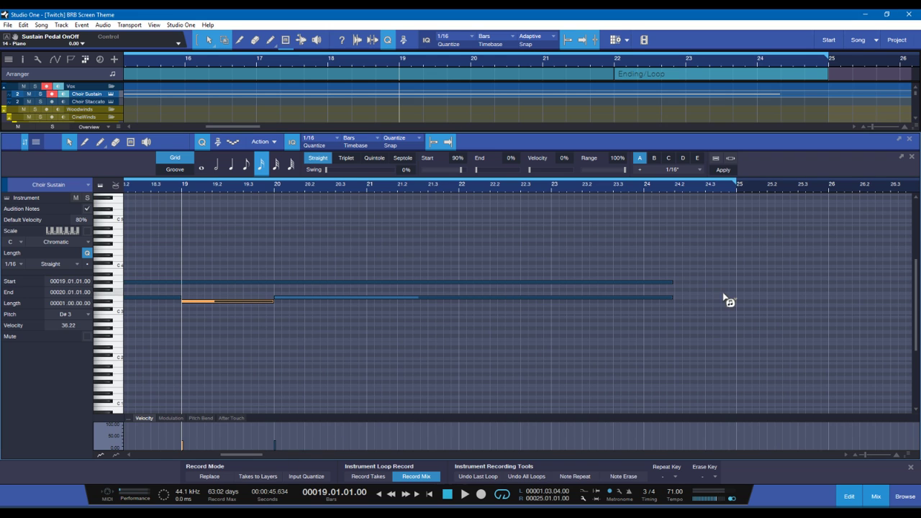
left_click(173, 418)
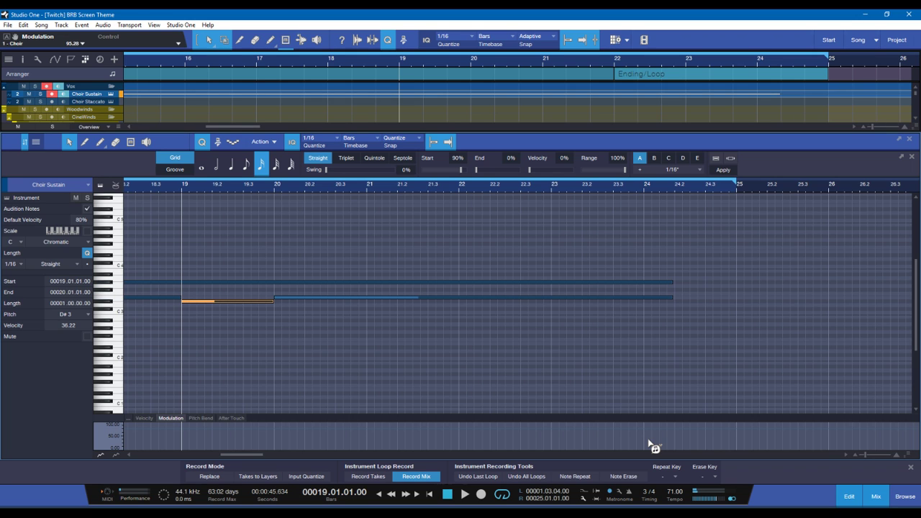
key("2")
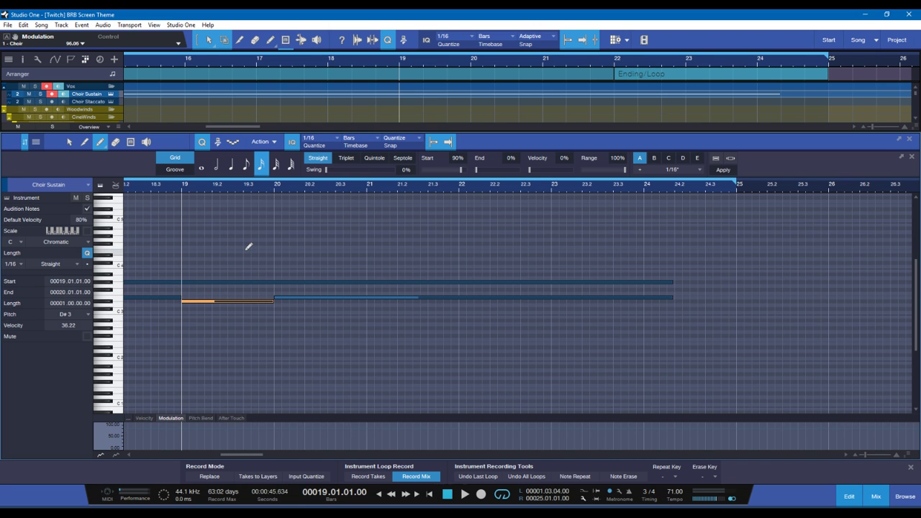
key("1")
key("F2")
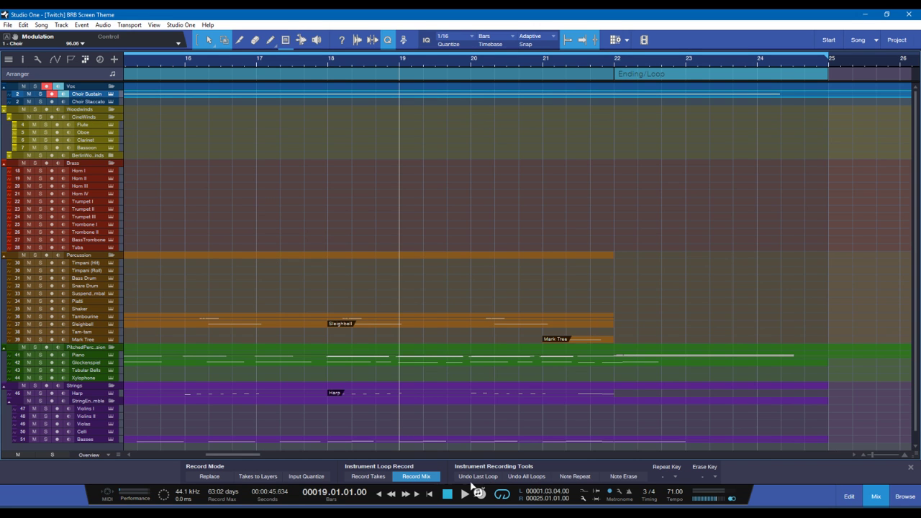
Step: Open the Celli part leading up to bar 14 and play it back soloed from about bar 12
scroll(352, 389, "down", 1)
left_click_drag(221, 458, 181, 468)
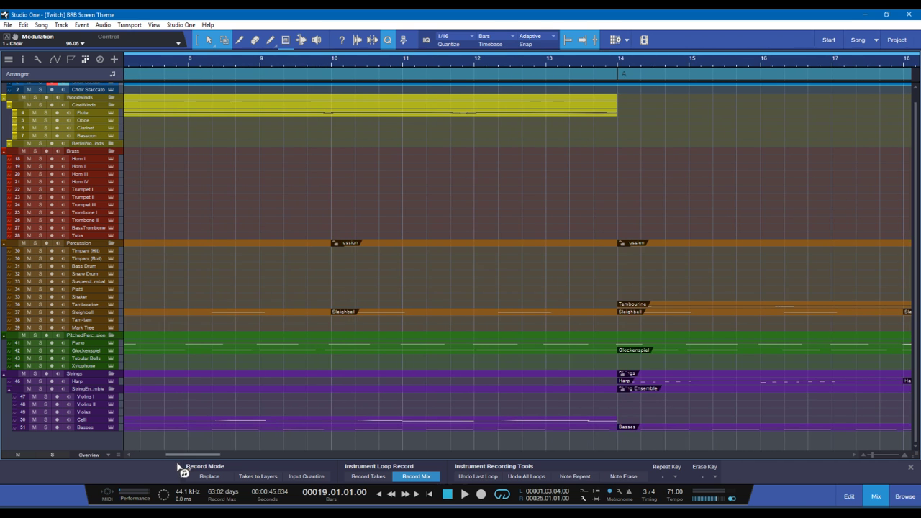
left_click(563, 423)
left_click(481, 68)
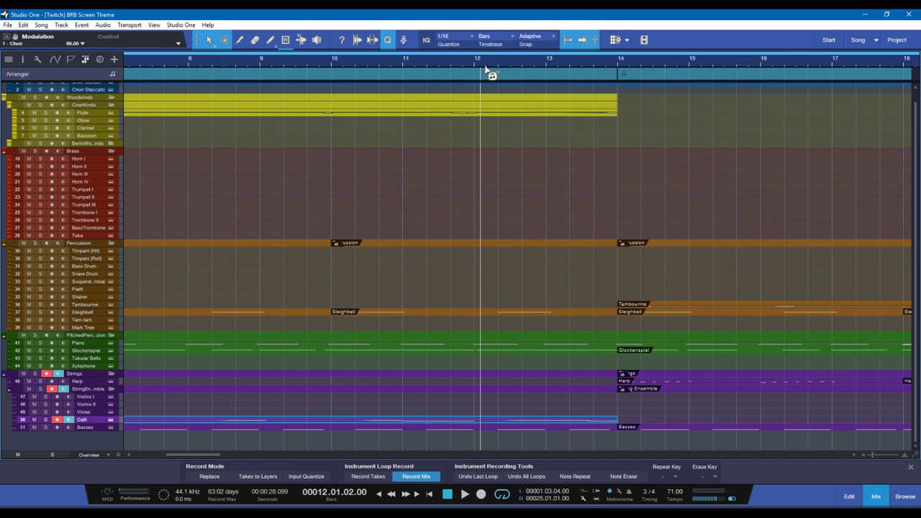
key("s")
key("F2")
key("space")
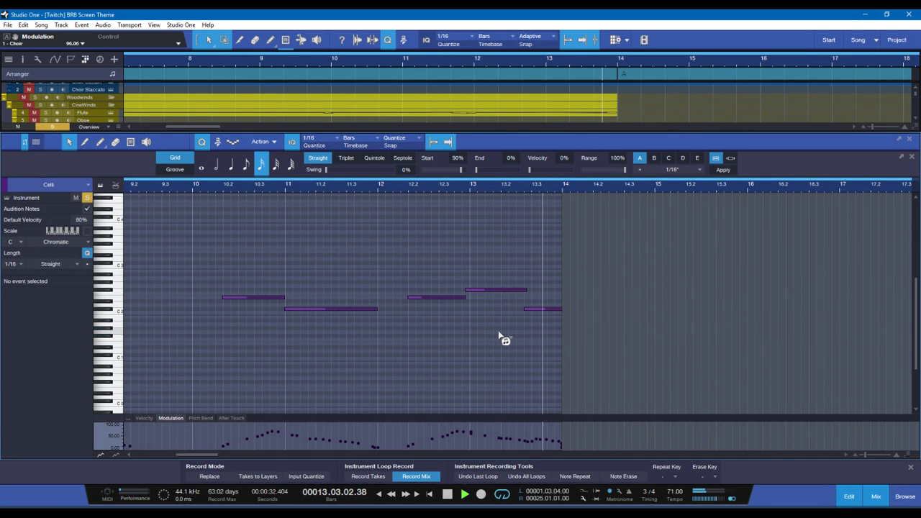
key("space")
Step: Start the final C#2 note of the Celli part earlier, at 13.02.03.51, and play the phrase back
left_click_drag(528, 314, 521, 314)
left_click(397, 192)
key("space")
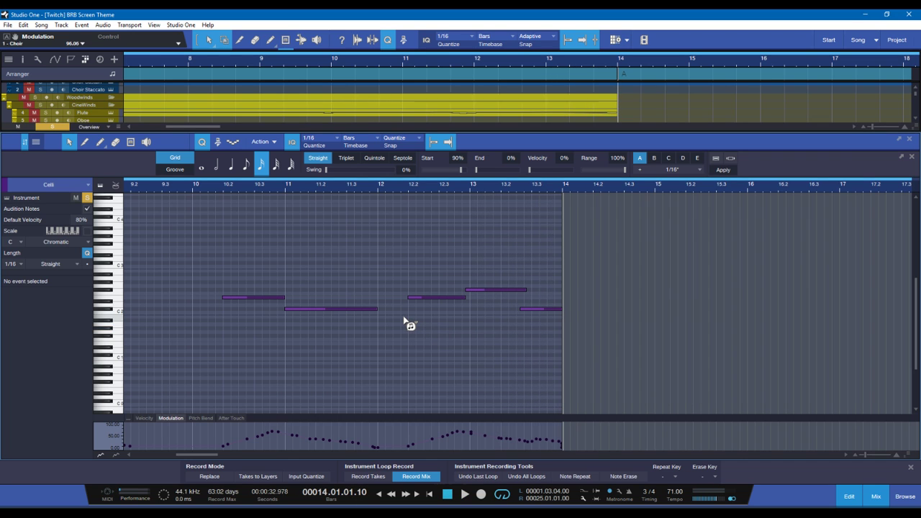
key("space")
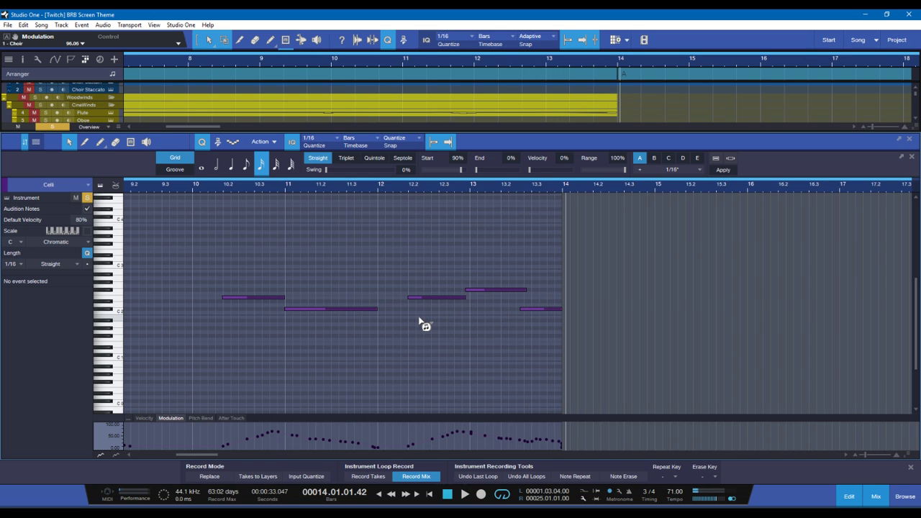
Step: Extend the Celli part to bar 15 and lengthen its final C#2 note to end at 14.01.02.49
left_click_drag(566, 201, 655, 203)
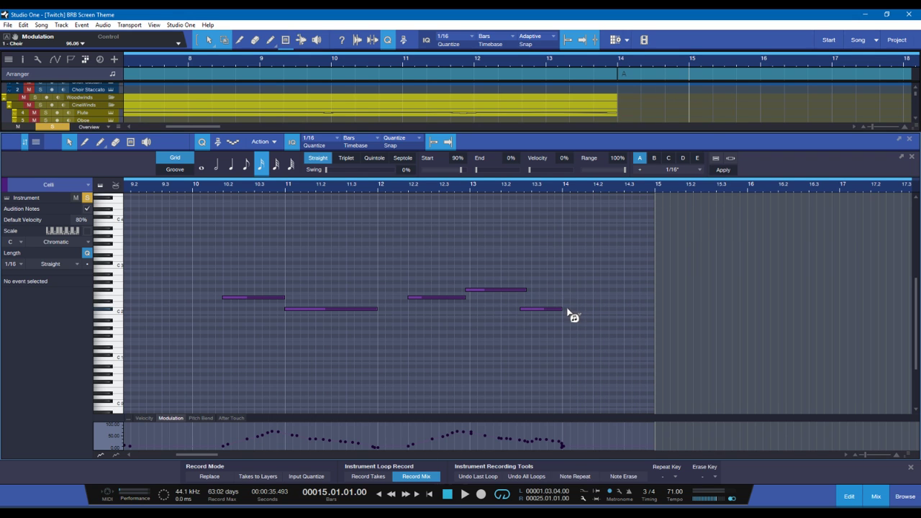
left_click_drag(565, 310, 576, 396)
Step: Draw a falling tail of modulation points past bar 14 under the final Celli note
key("5")
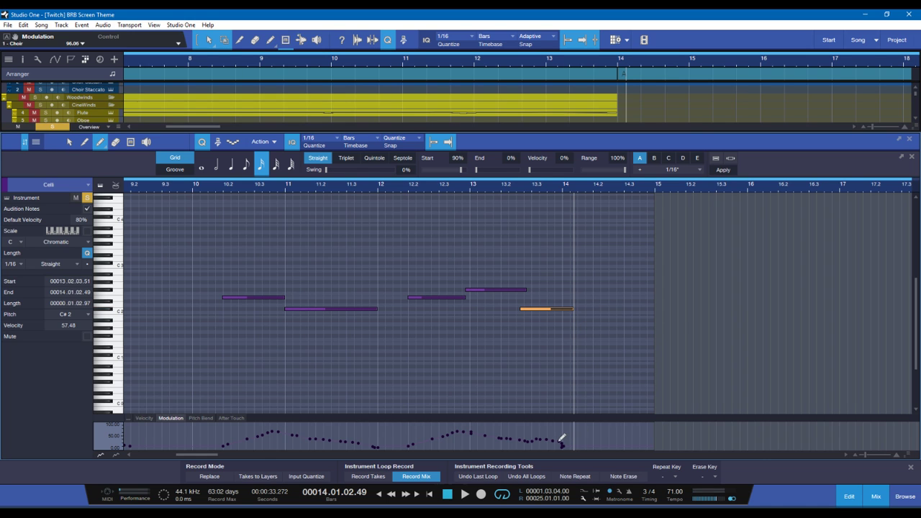
left_click_drag(561, 438, 566, 439)
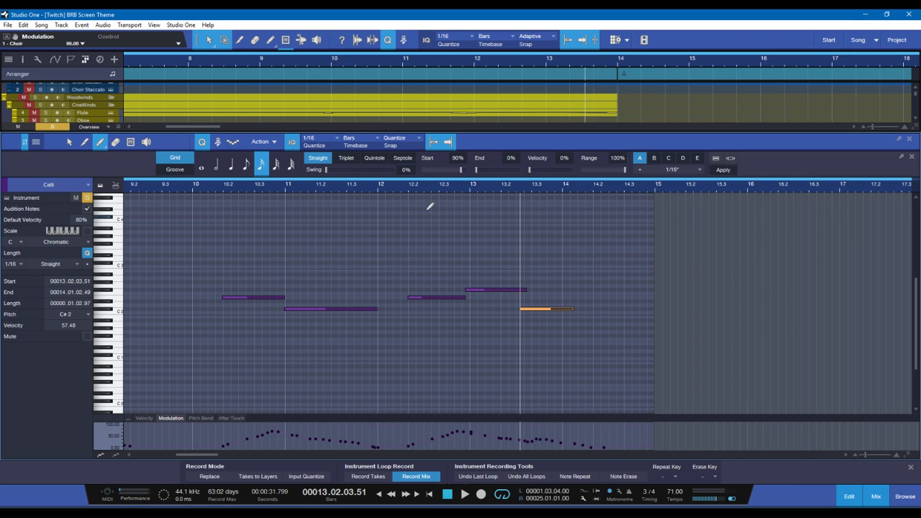
Step: Play the end of the Celli phrase through to about 14.02 and save the song
key("1")
left_click(399, 277)
key("space")
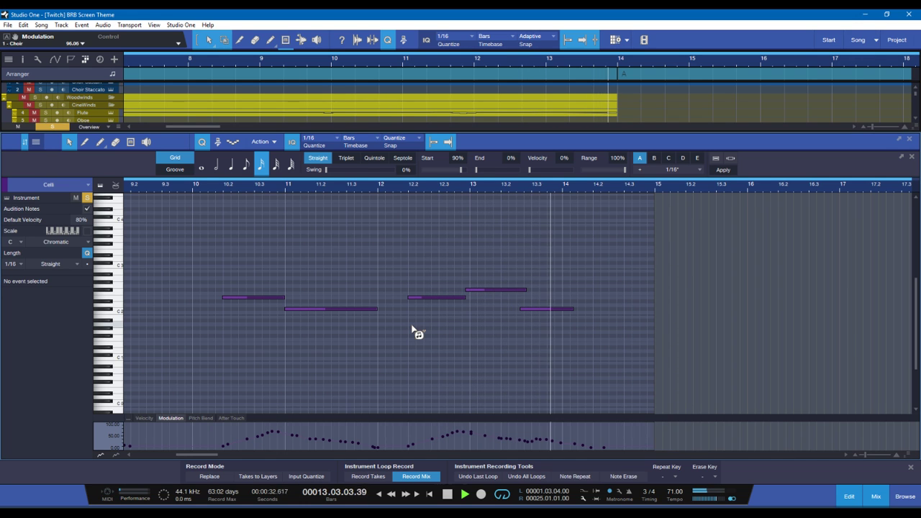
key("space")
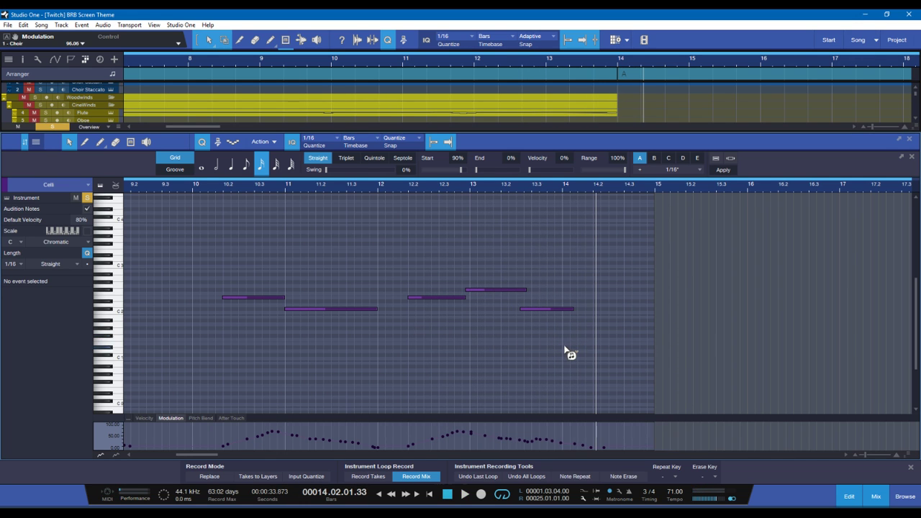
key("ctrl+s")
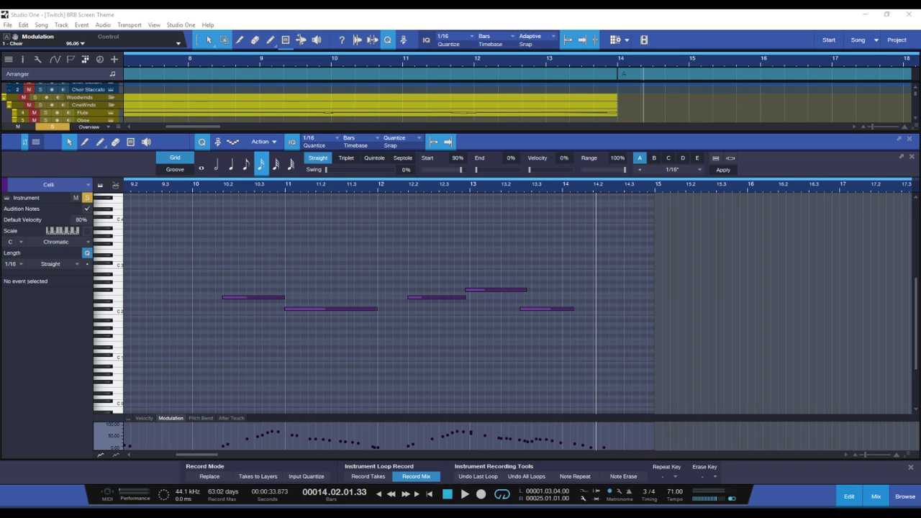
left_click(647, 17)
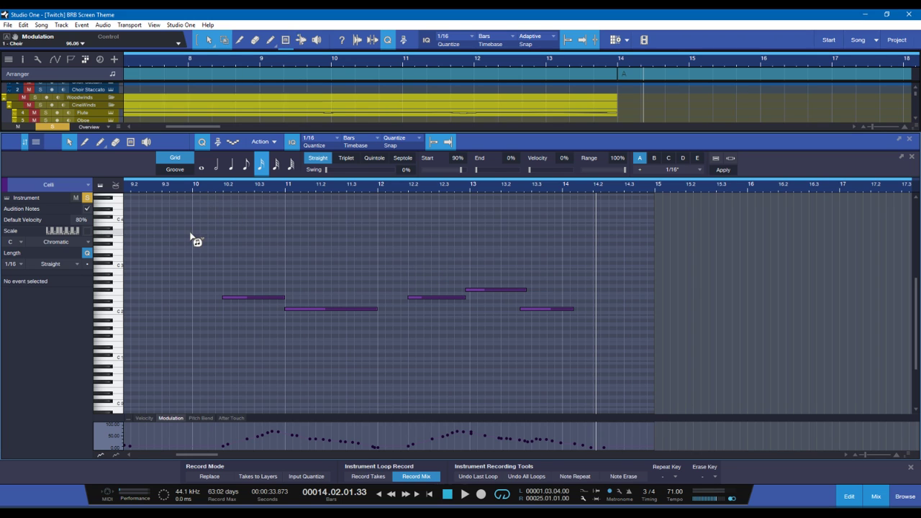
Step: Close the Celli editor, unsolo all tracks and play the full arrangement from 9.03.04.00 to the end of bar 14
left_click(185, 191)
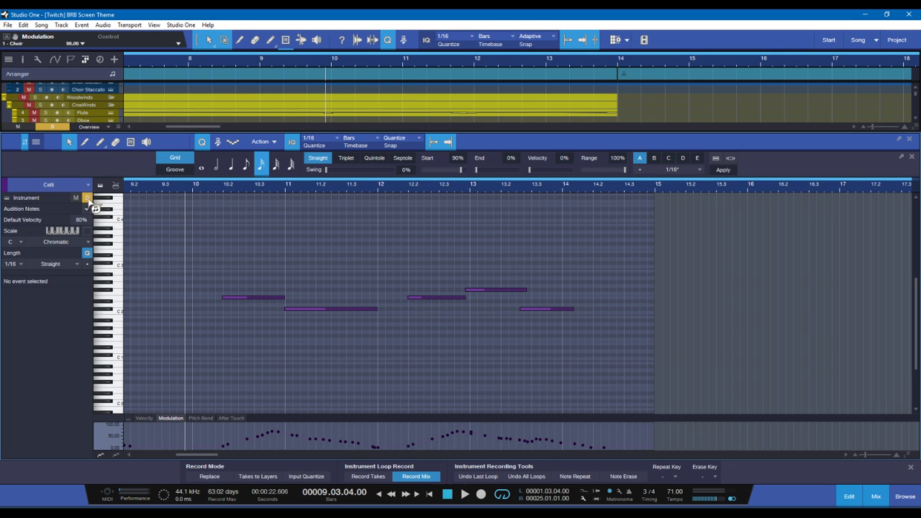
key("F2")
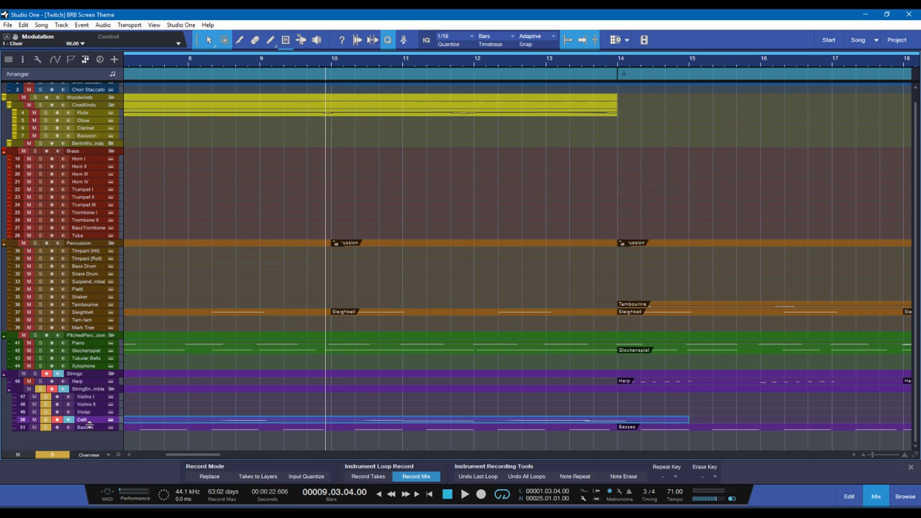
left_click(52, 455)
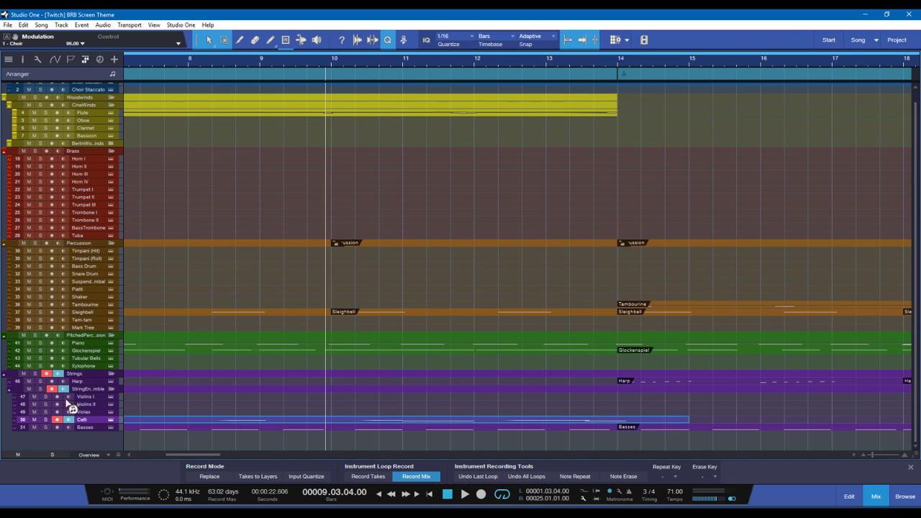
left_click(37, 59)
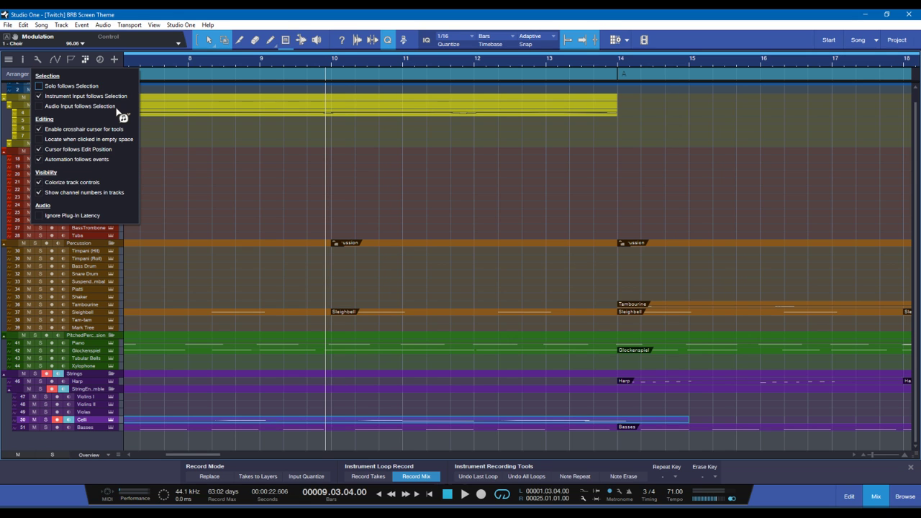
left_click(88, 437)
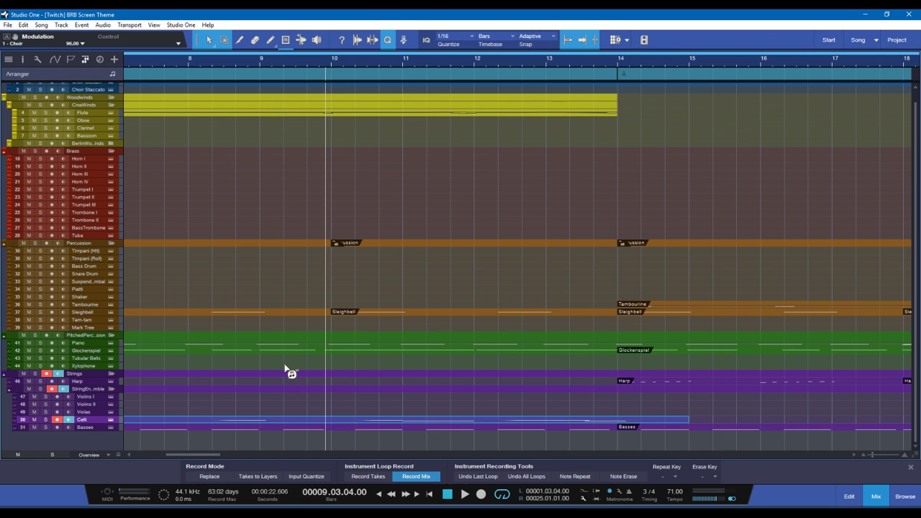
key("space")
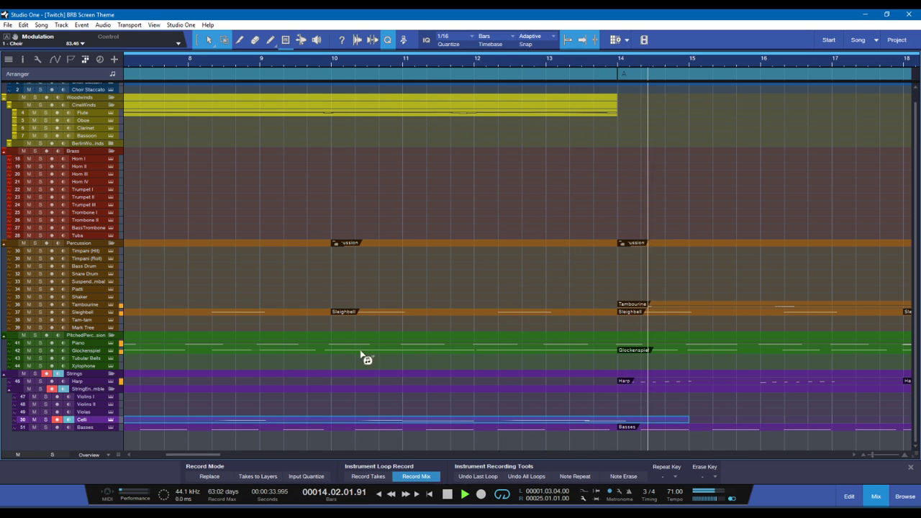
key("space")
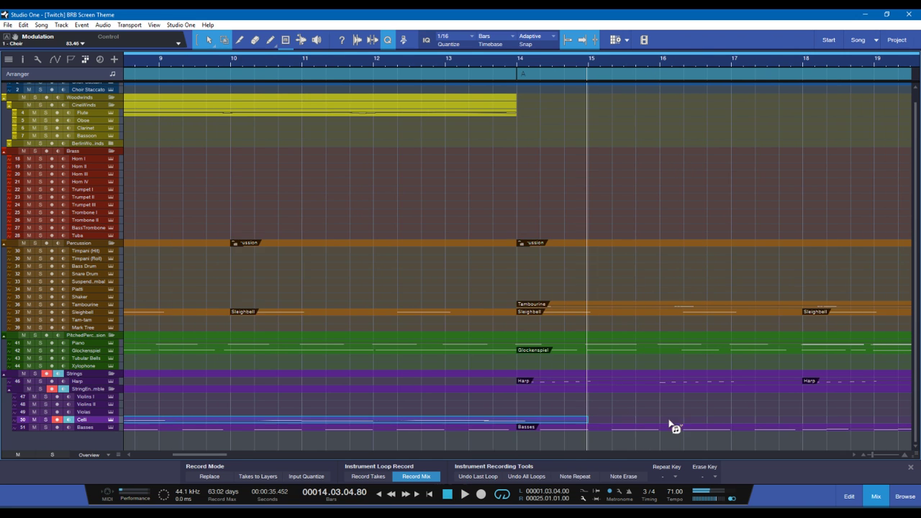
Step: Extend the Celli part to the end of the Ending/Loop section at 25.01.01.00
key("shift+e")
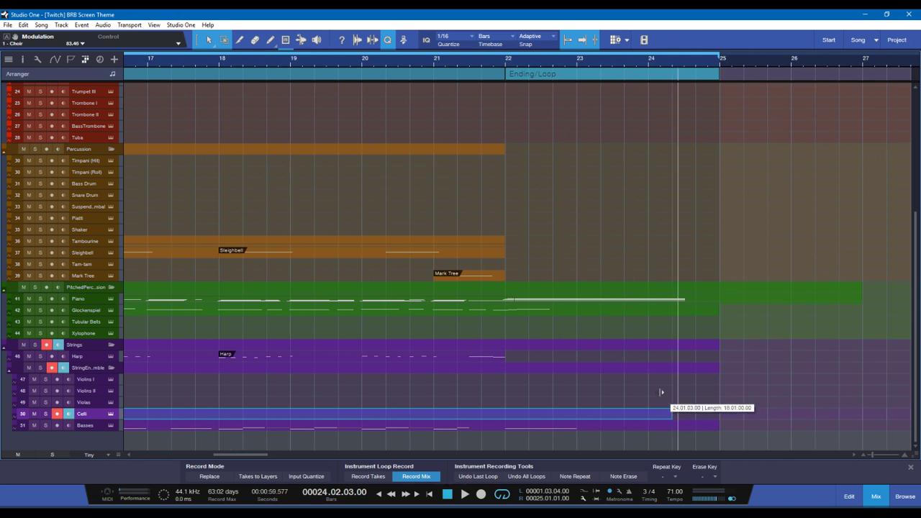
left_click_drag(859, 387, 720, 417)
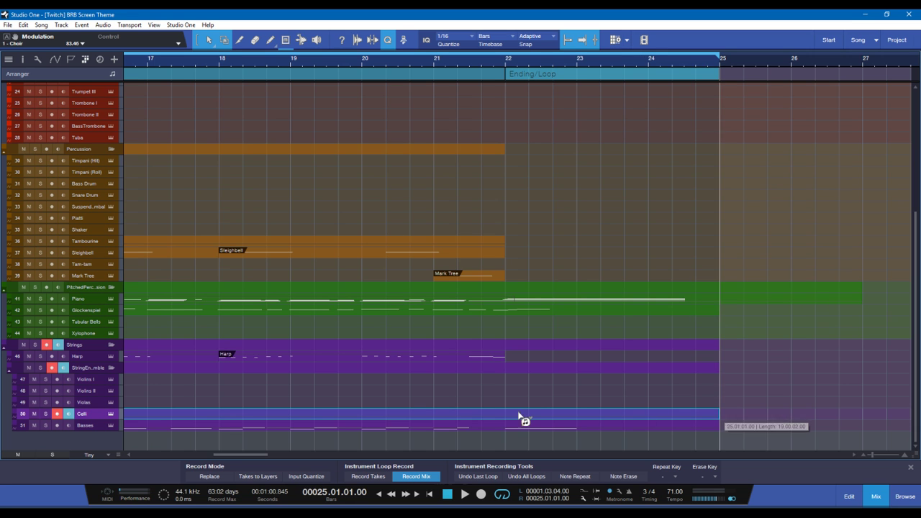
Step: Copy all Celli notes from the E2 at bar 6 to the final C#2 near bar 14 and paste them at 14.02.01.00
left_click_drag(250, 455, 180, 464)
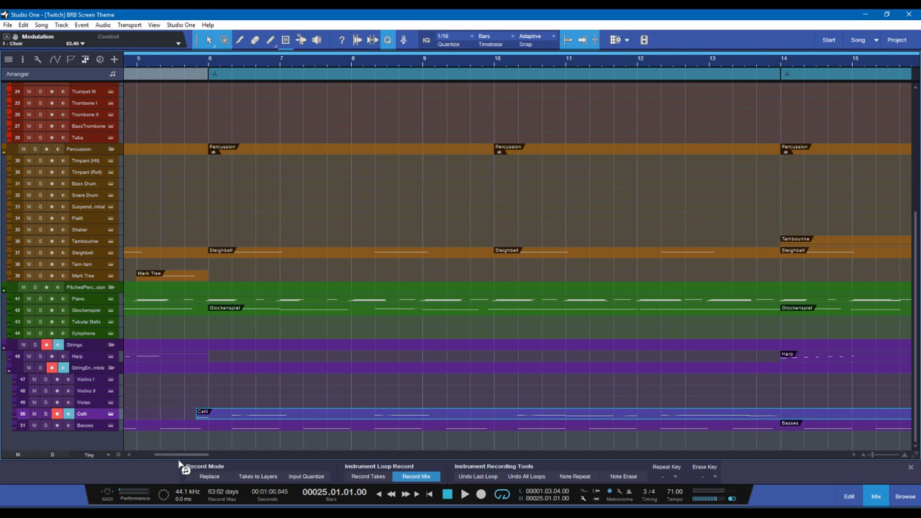
double_click(221, 417)
left_click_drag(221, 452, 180, 469)
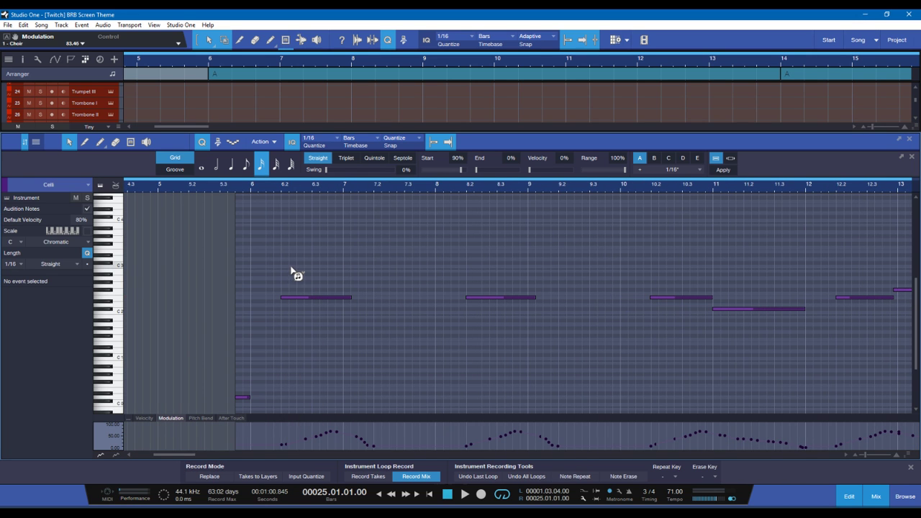
left_click_drag(289, 266, 818, 353)
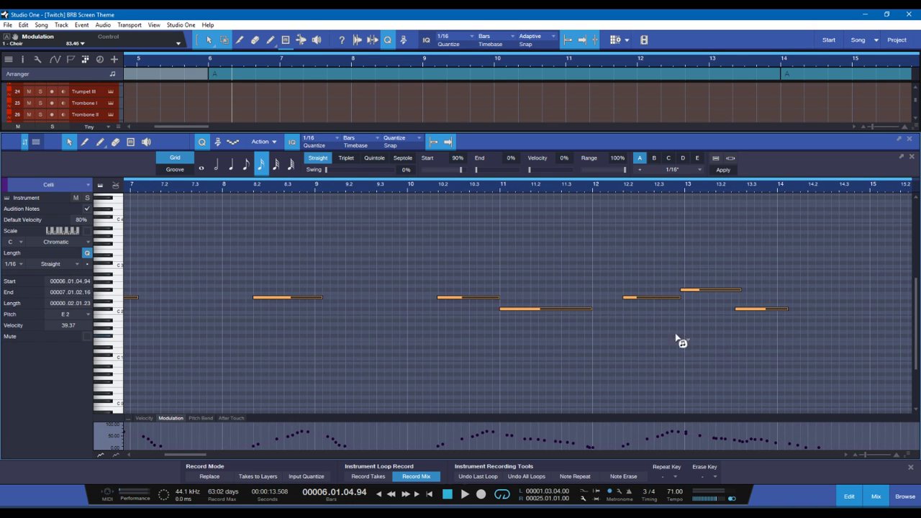
scroll(360, 305, "left", 5)
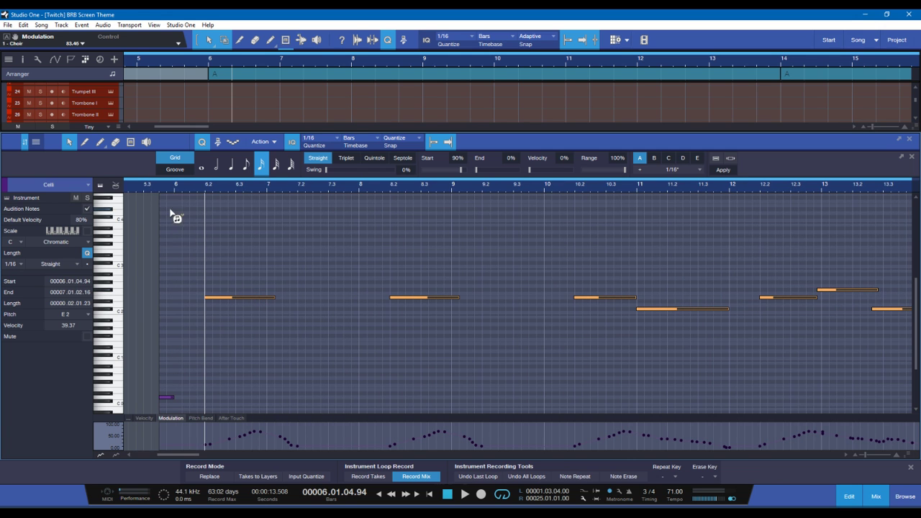
scroll(315, 287, "right", 8)
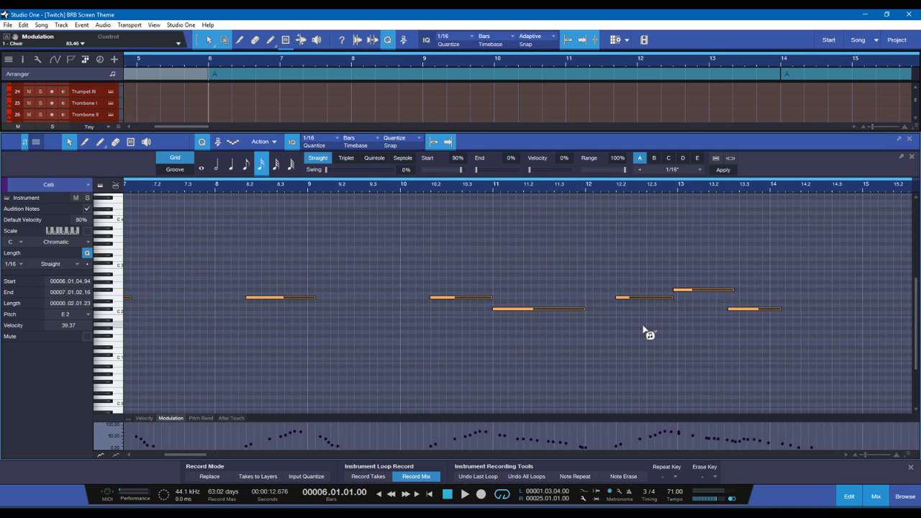
scroll(648, 333, "right", 3)
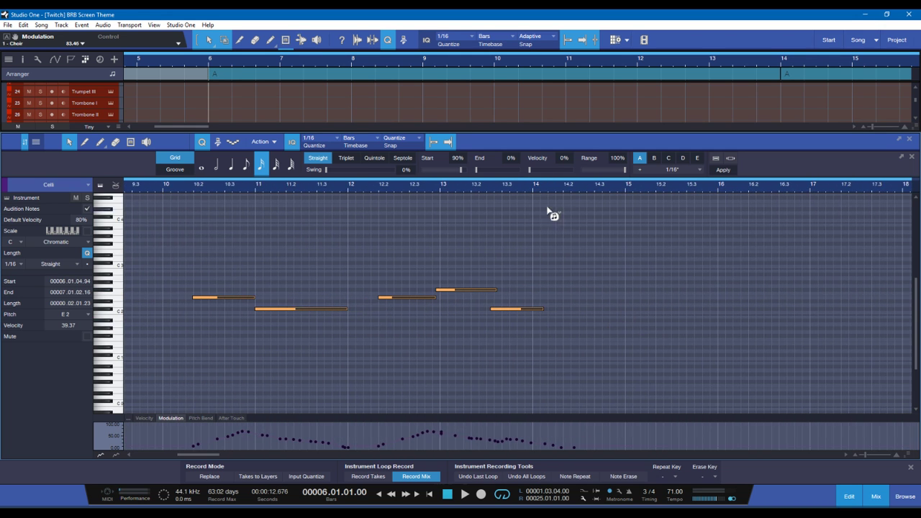
left_click(565, 189)
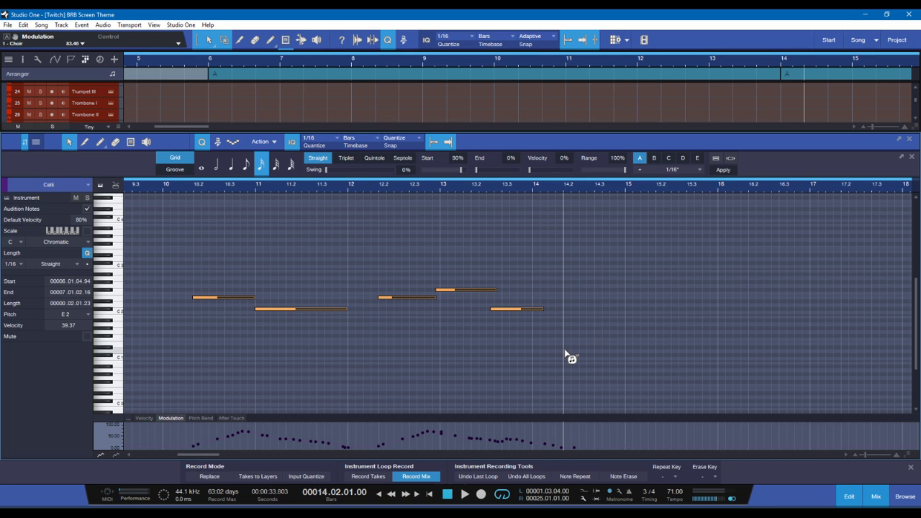
left_click(566, 356)
key("ctrl+v")
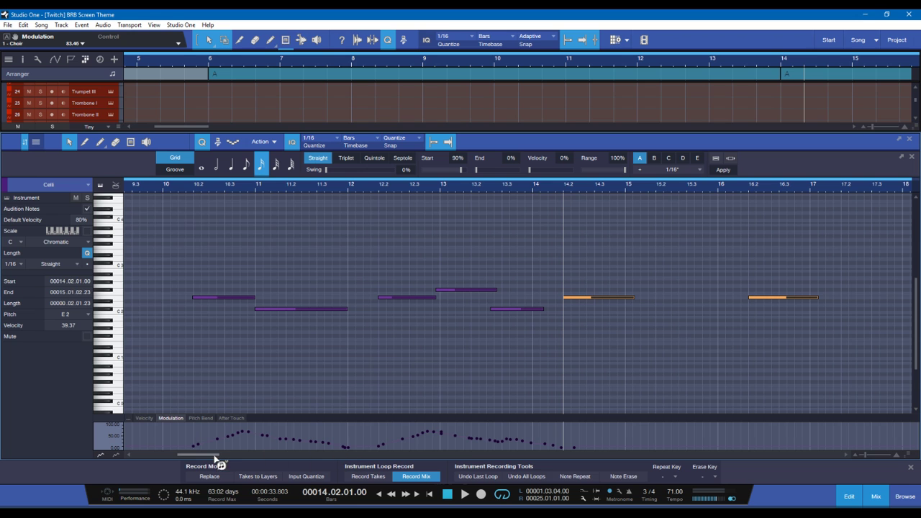
Step: Copy the original phrase's Celli modulation points to 14.02.01.00, deleting the old tail points that overlap there
left_click_drag(214, 459, 186, 462)
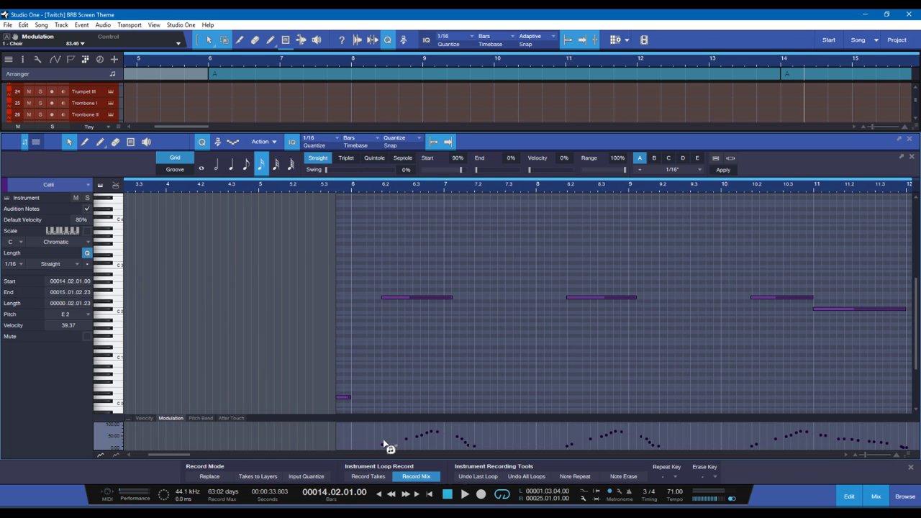
left_click_drag(384, 441, 666, 439)
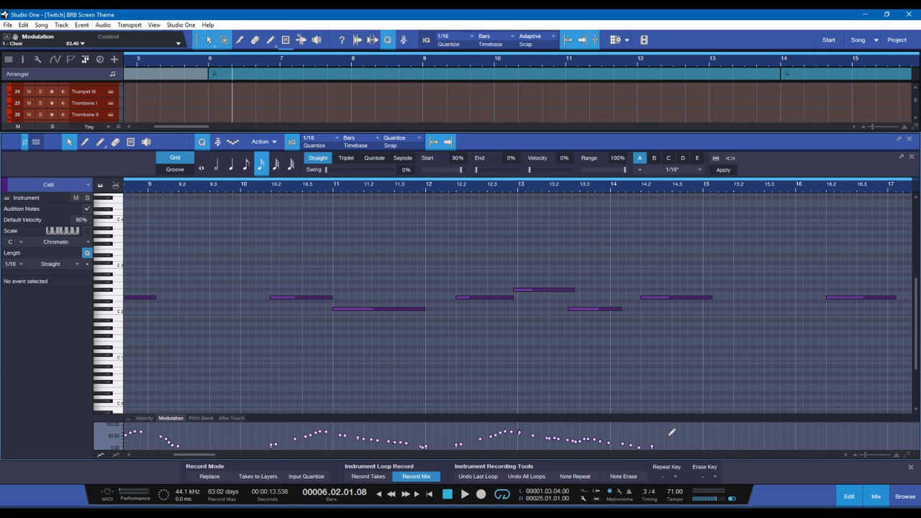
left_click_drag(638, 446, 670, 456)
key("Delete")
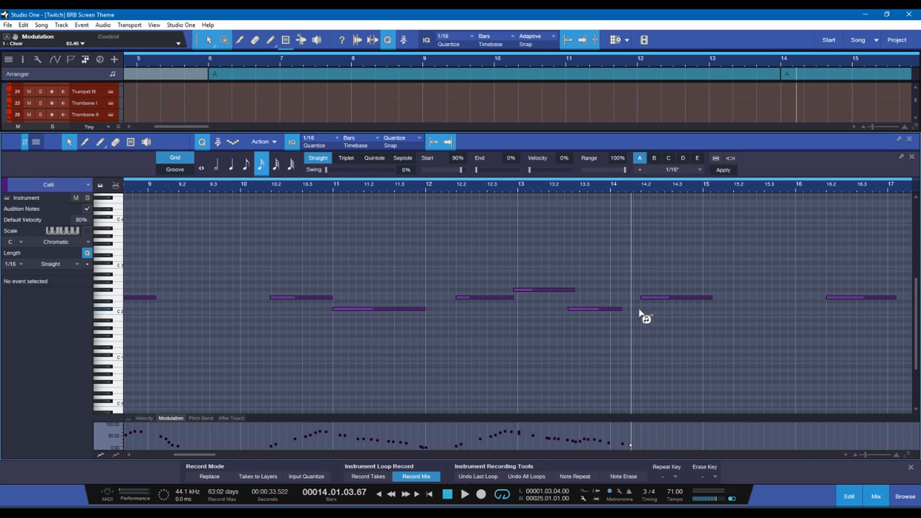
left_click(640, 193)
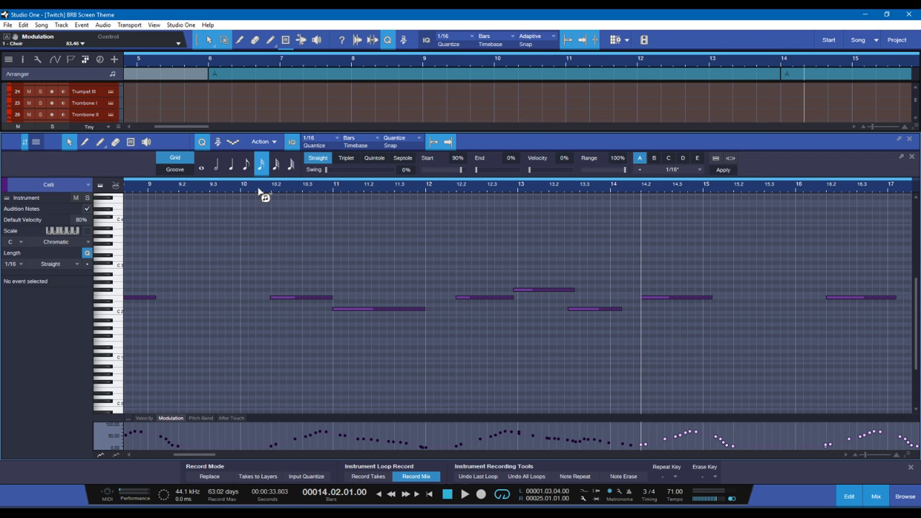
Step: Raise the copied Celli note at 16.02 to F#2, playing the phrase before the change and on to bar 18 after it
key("space")
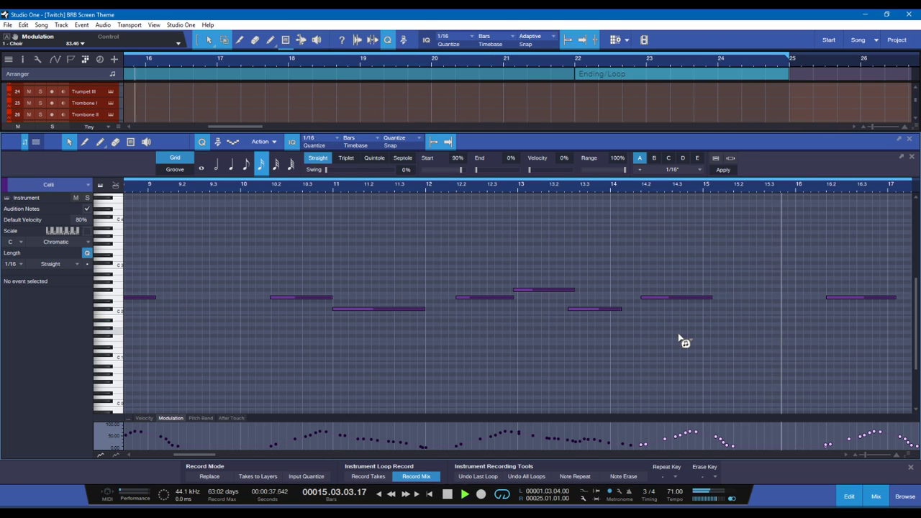
key("space")
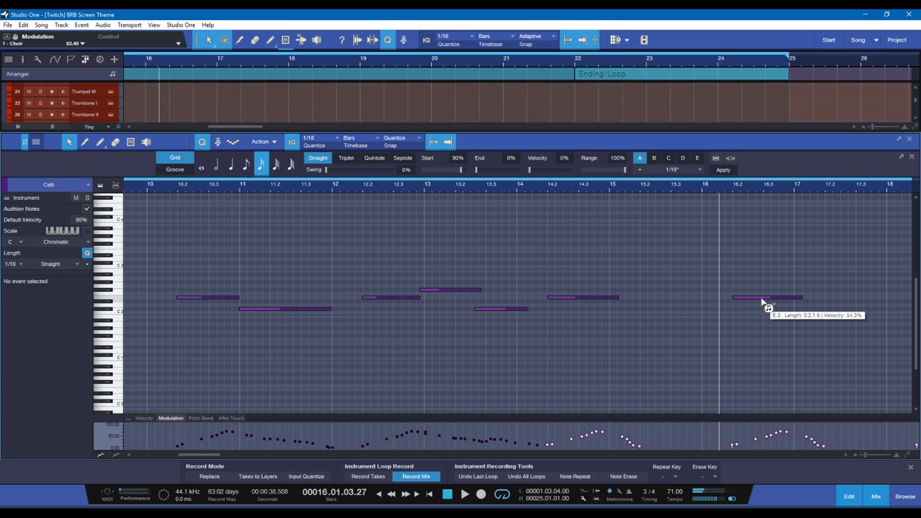
left_click(764, 301)
left_click_drag(764, 298, 766, 300)
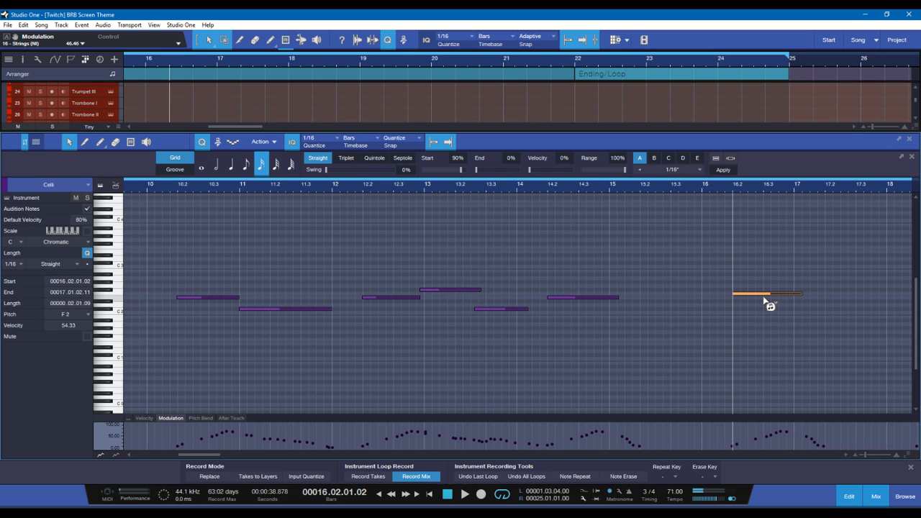
left_click_drag(764, 297, 766, 289)
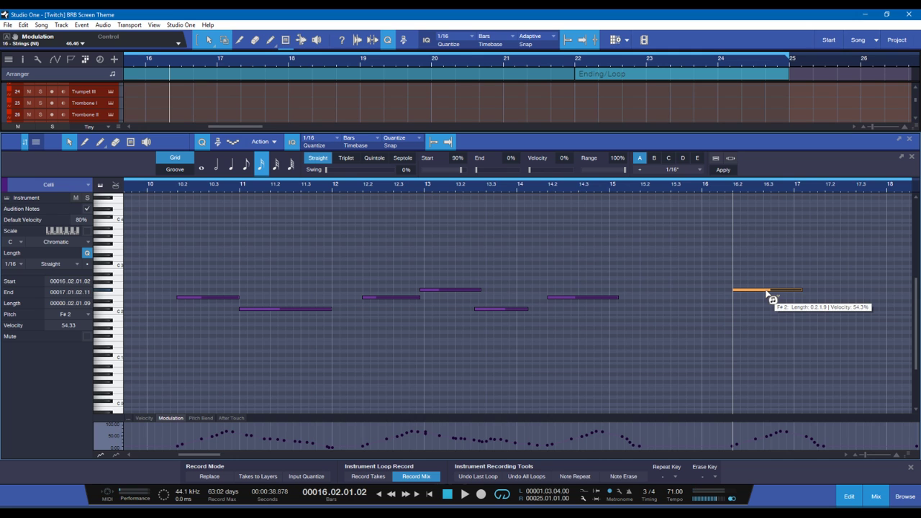
scroll(778, 314, "right", 5)
key("space")
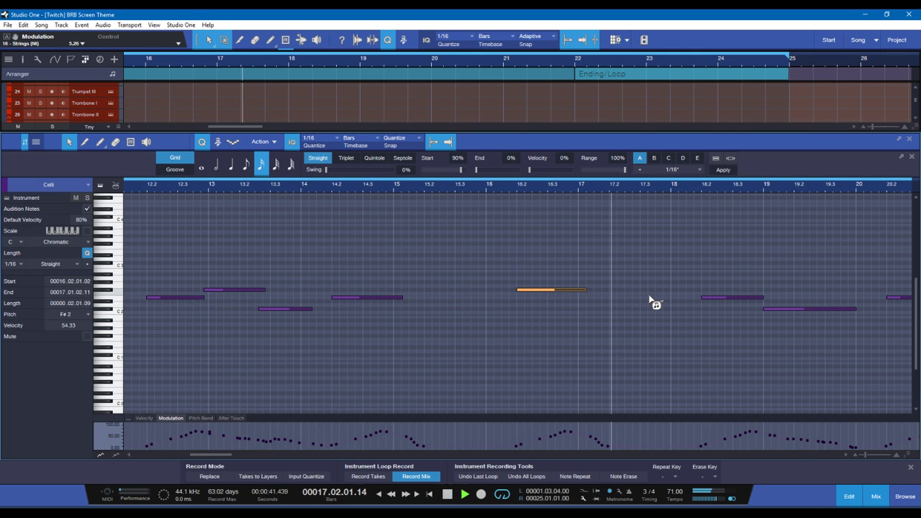
key("space")
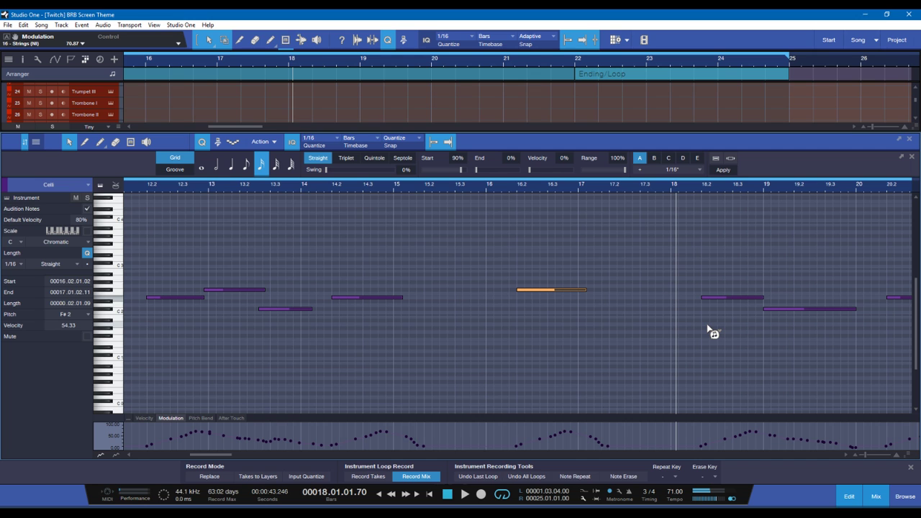
Step: Play the copied Celli phrase on into bar 19 and audition its notes at 18.02 and bar 19
scroll(708, 330, "right", 6)
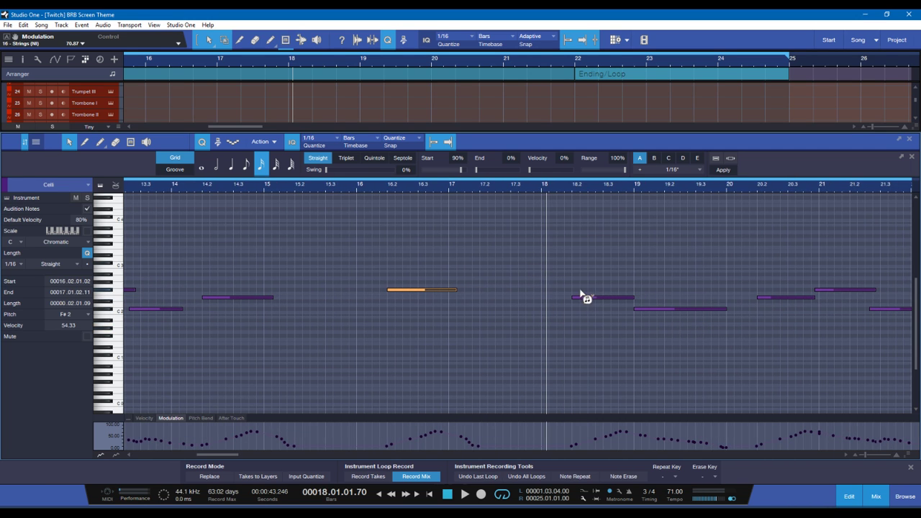
mouse_move(593, 300)
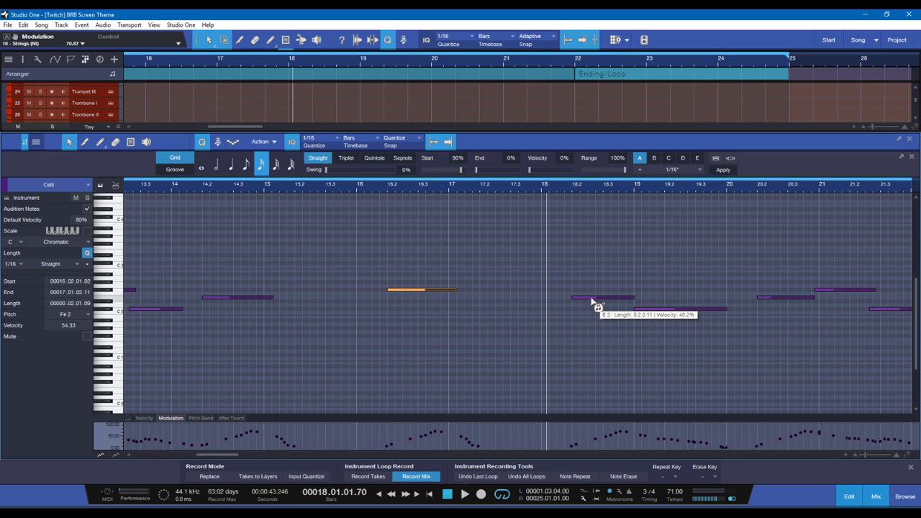
key("space")
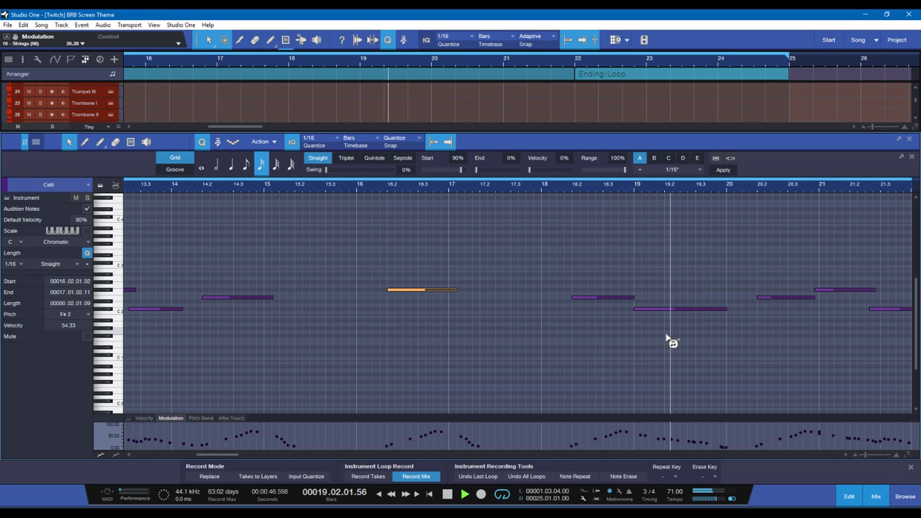
key("space")
mouse_move(632, 301)
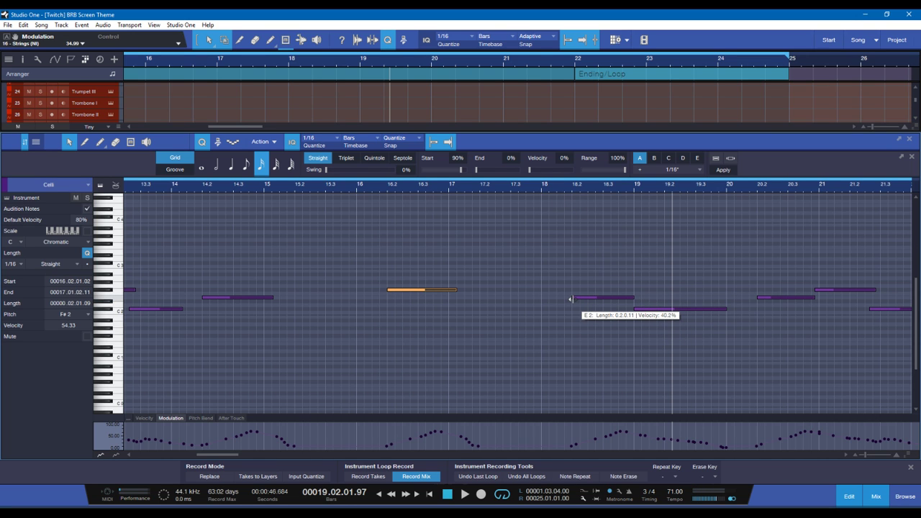
left_click(635, 310)
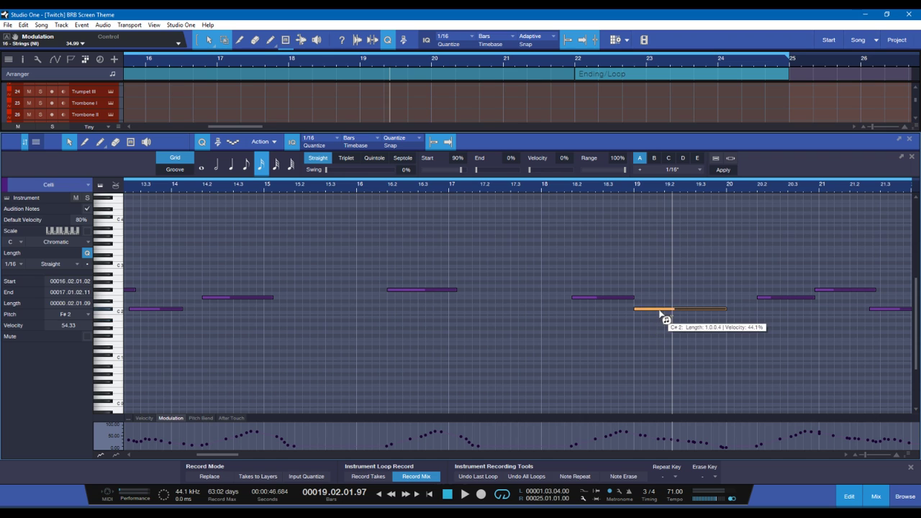
left_click(606, 298)
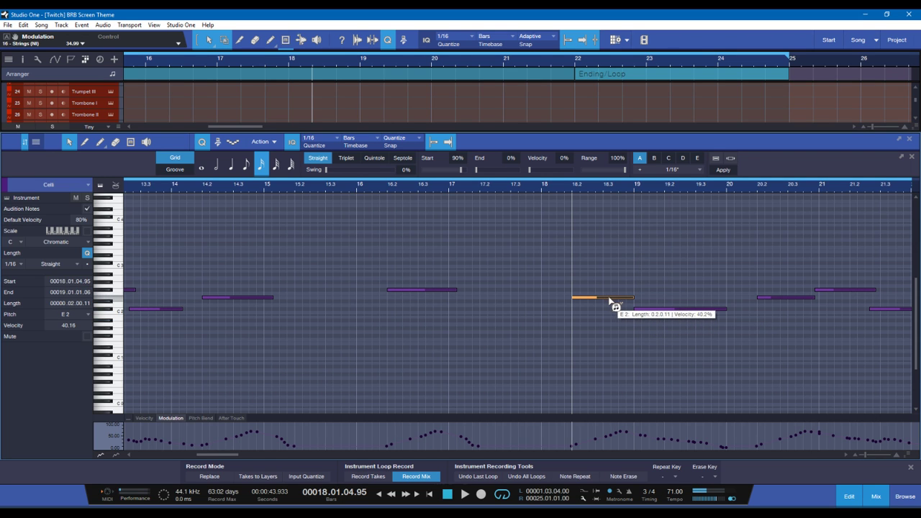
mouse_move(664, 317)
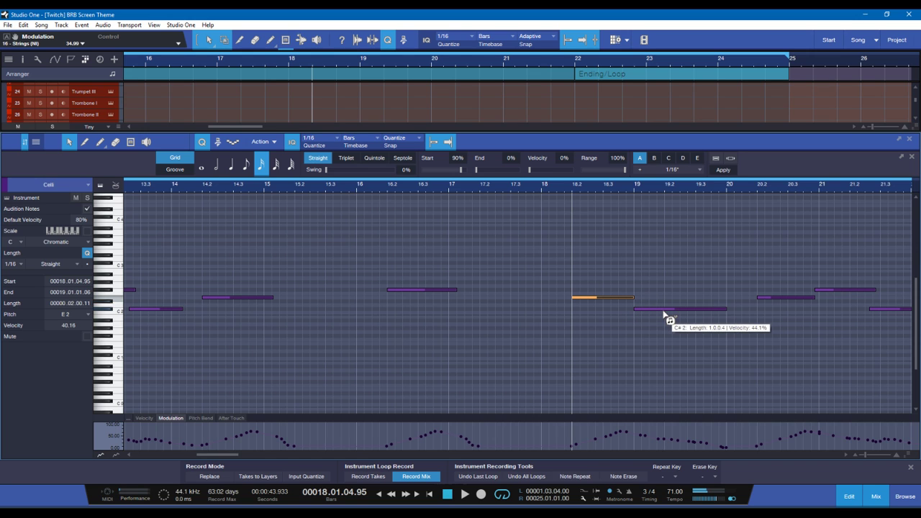
Step: Raise the Celli note at bar 19 to D#2 and extend the preceding E2 note's start back to bar 18
left_click_drag(664, 311, 664, 303)
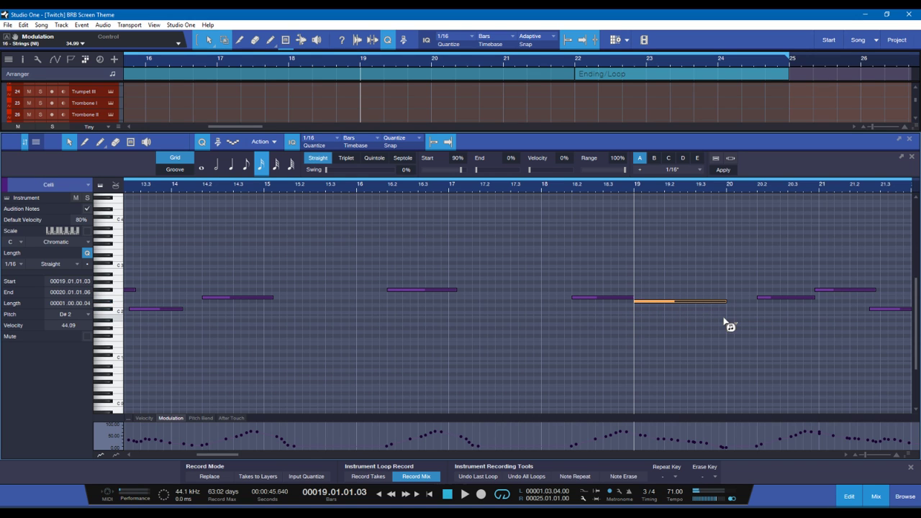
key("space")
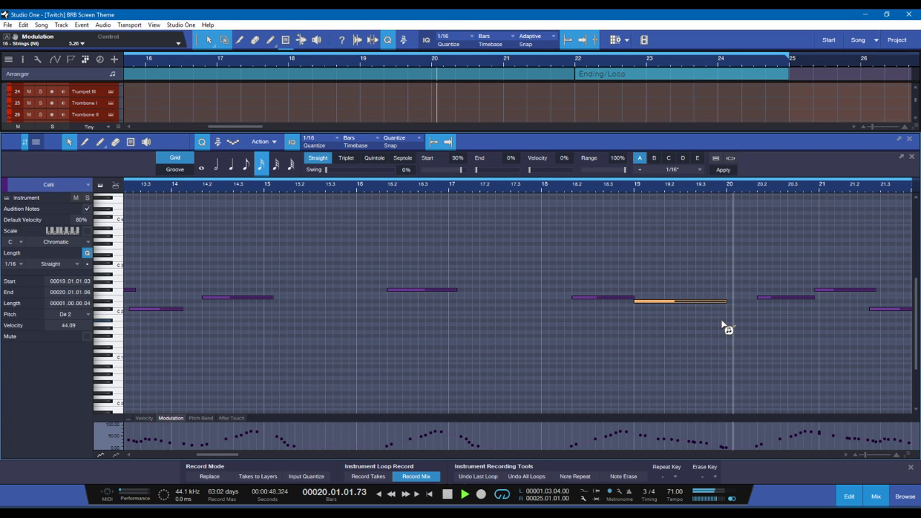
key("space")
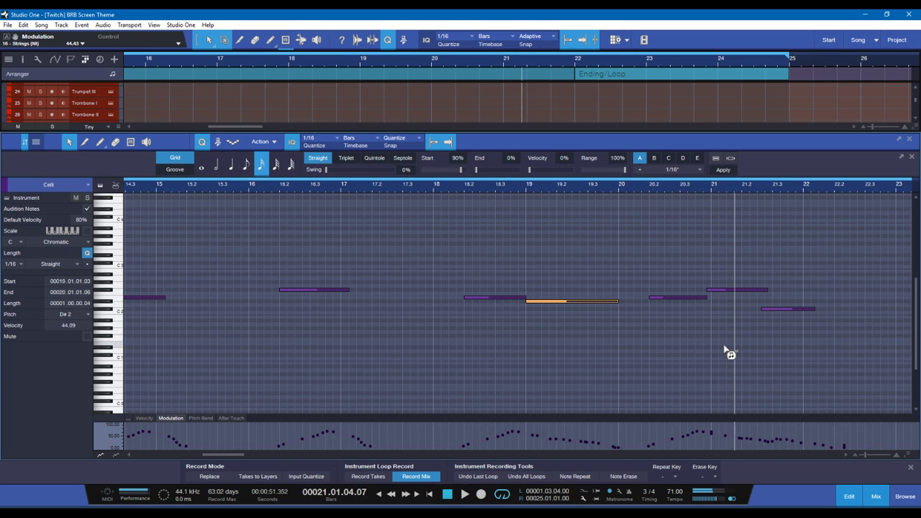
scroll(631, 329, "left", 3)
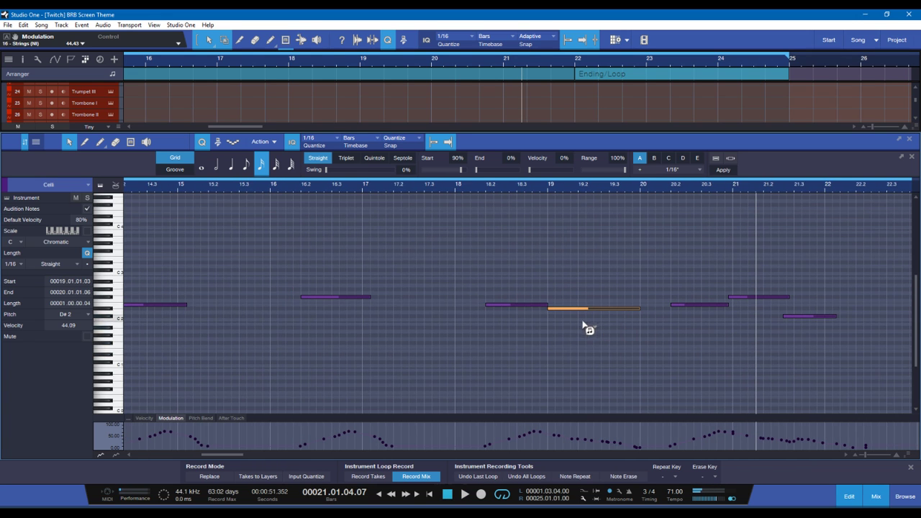
left_click_drag(482, 305, 455, 306)
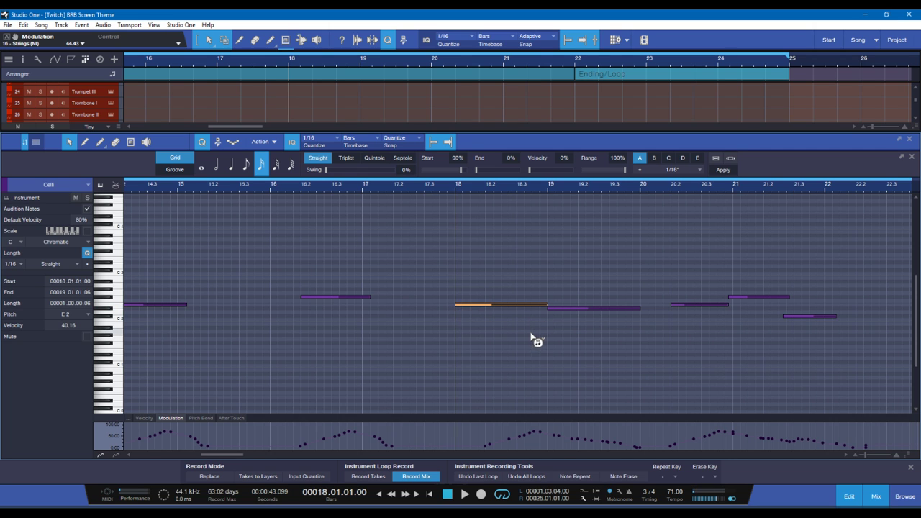
Step: Redraw the Celli modulation curve freehand from bar 18 to about bar 22.3
scroll(516, 375, "right", 3)
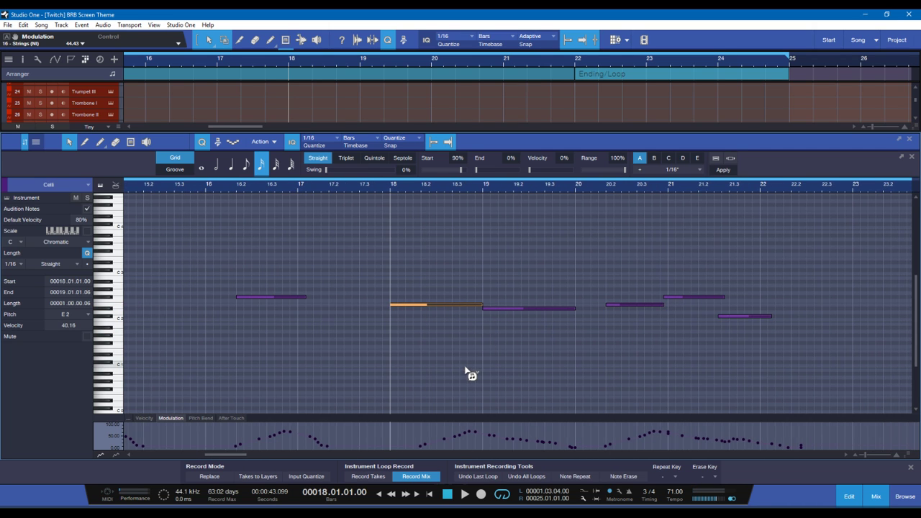
key("2")
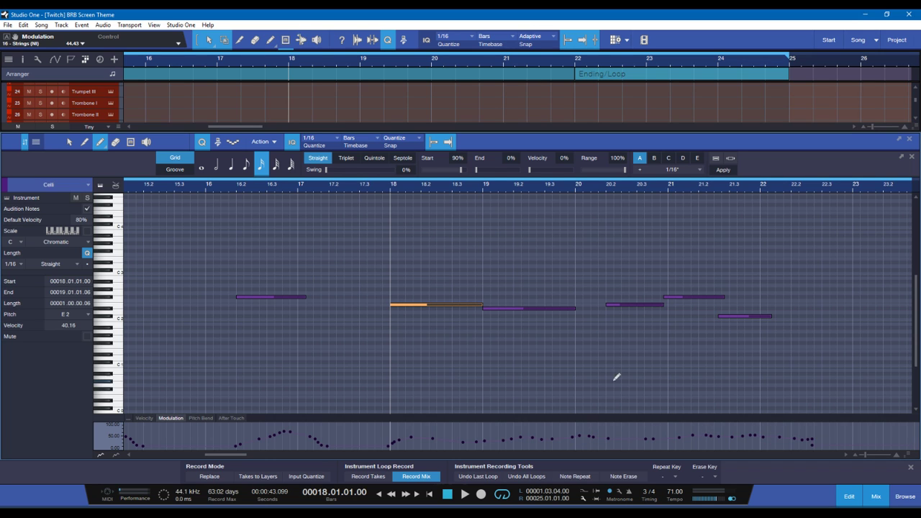
key("1")
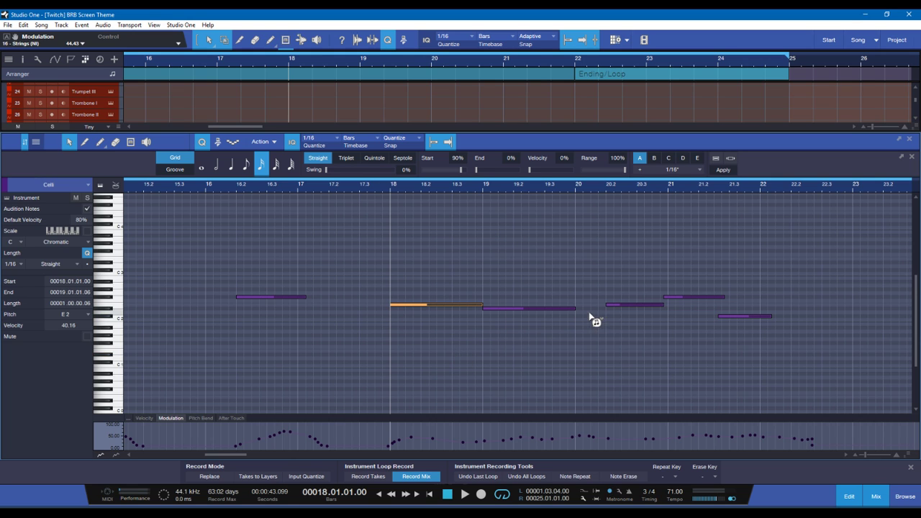
Step: Rearrange the following notes to start at bar 20, G#2 at 20.3 and E2 at bar 21, and play the phrase
left_click_drag(611, 308, 668, 290)
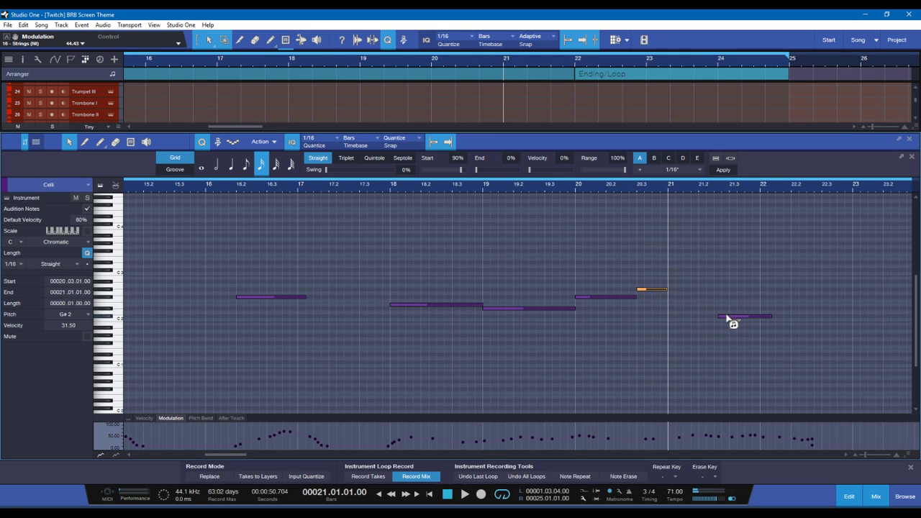
left_click_drag(727, 318, 676, 307)
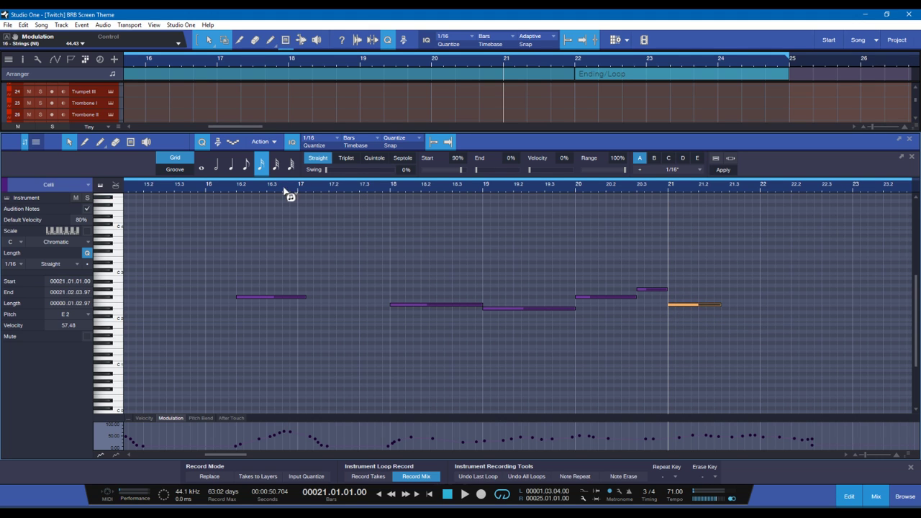
left_click(173, 188)
key("space")
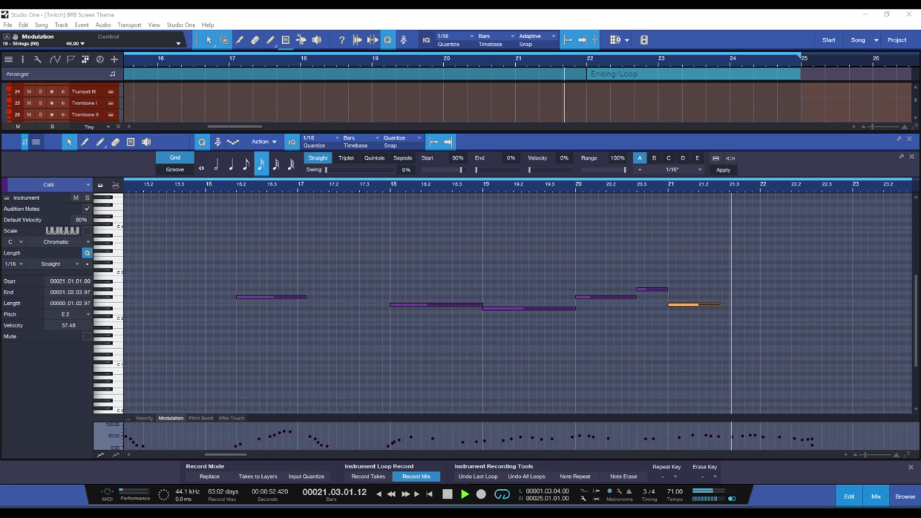
key("space")
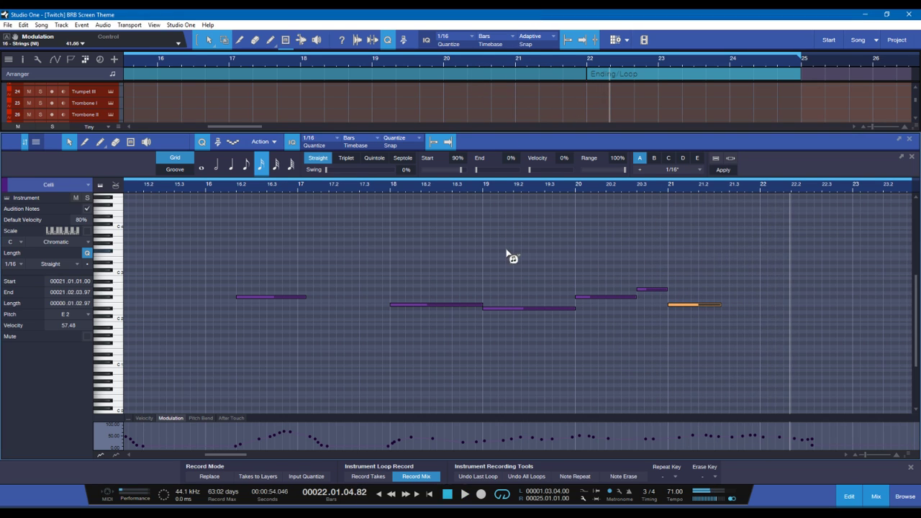
Step: Play the phrase again and lengthen the E2 note at bar 21 to end at bar 22
left_click(382, 190)
key("space")
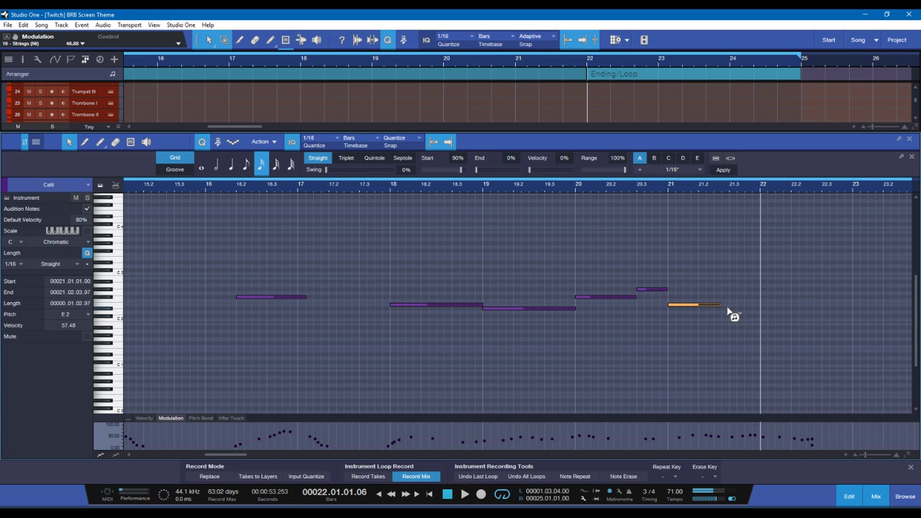
key("space")
left_click_drag(723, 306, 757, 314)
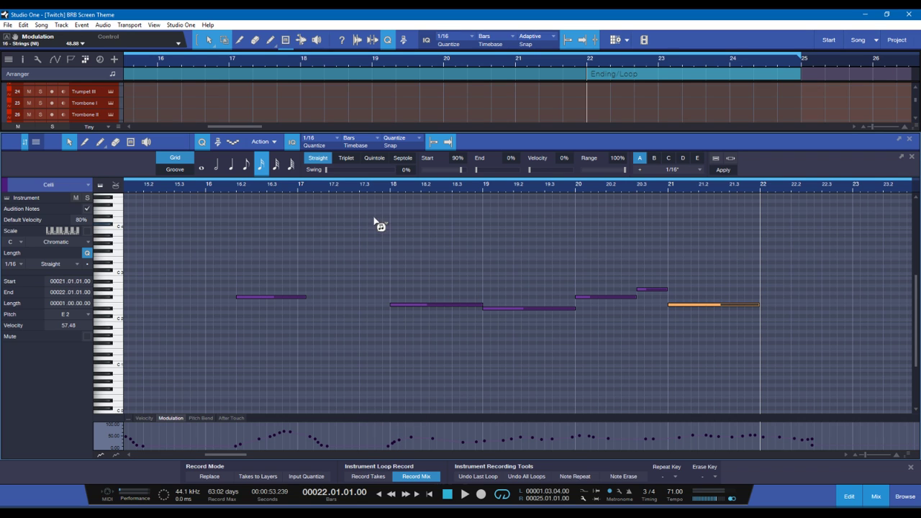
Step: Redraw the modulation curve with a rise at bar 18 continuing to about bar 22.3, and play it back
double_click(370, 189)
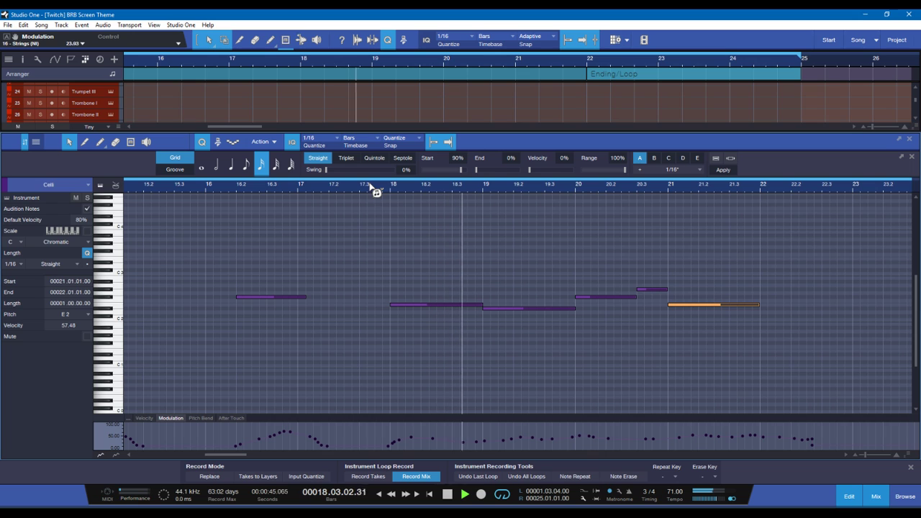
key("space")
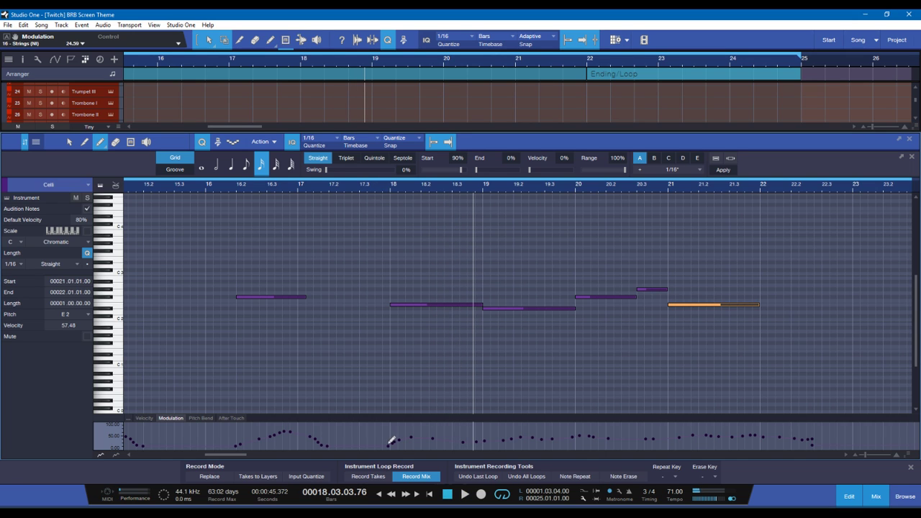
left_click_drag(388, 445, 397, 439)
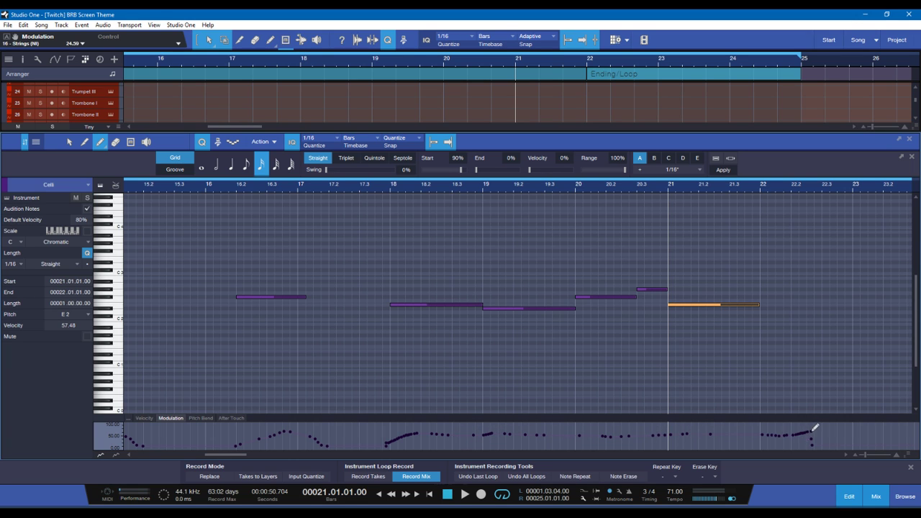
key("1")
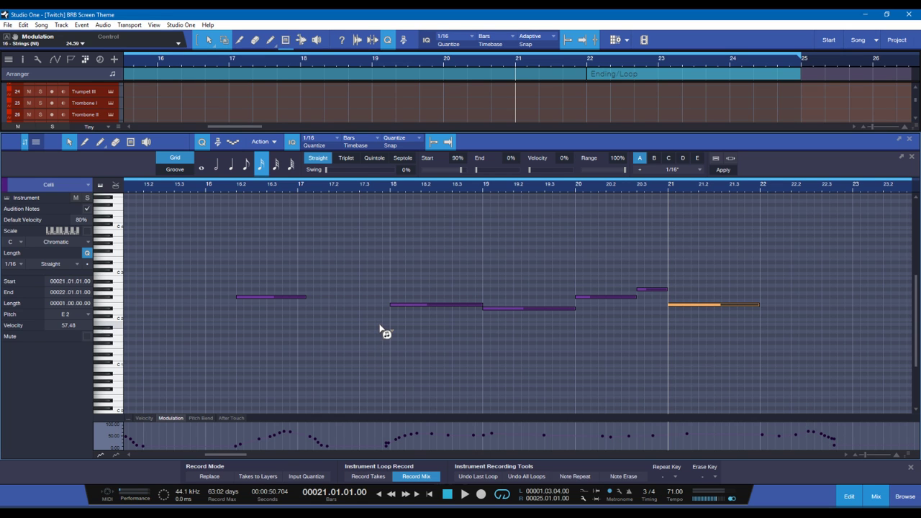
left_click(380, 329)
key("space")
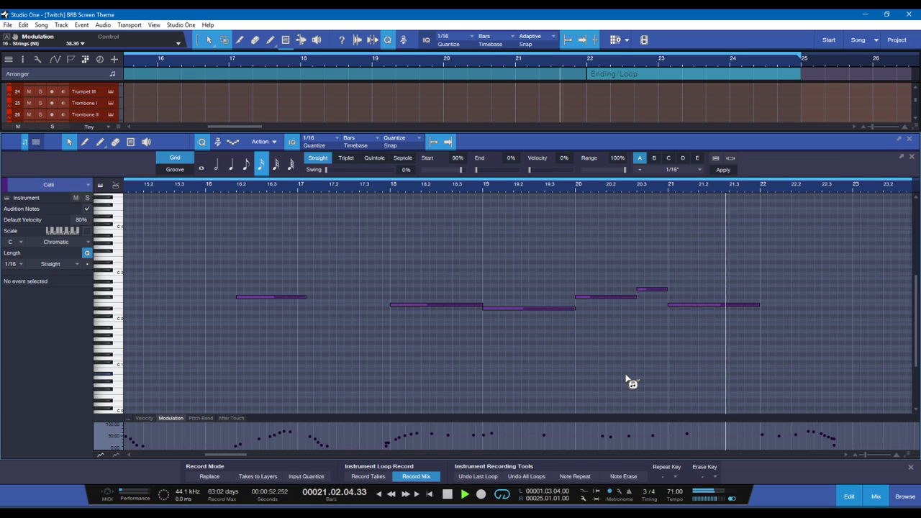
Step: Duplicate the E2 note at bar 21 into bar 22 and play the result
left_click(723, 310)
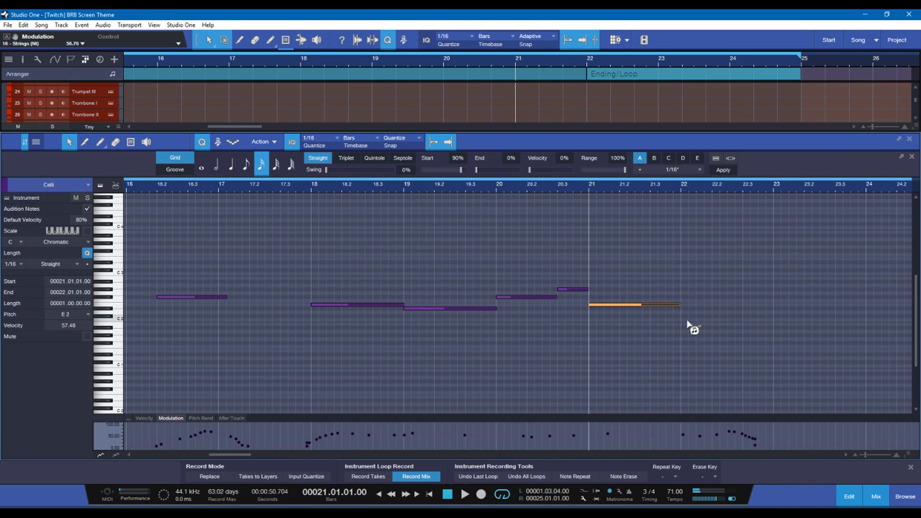
key("d")
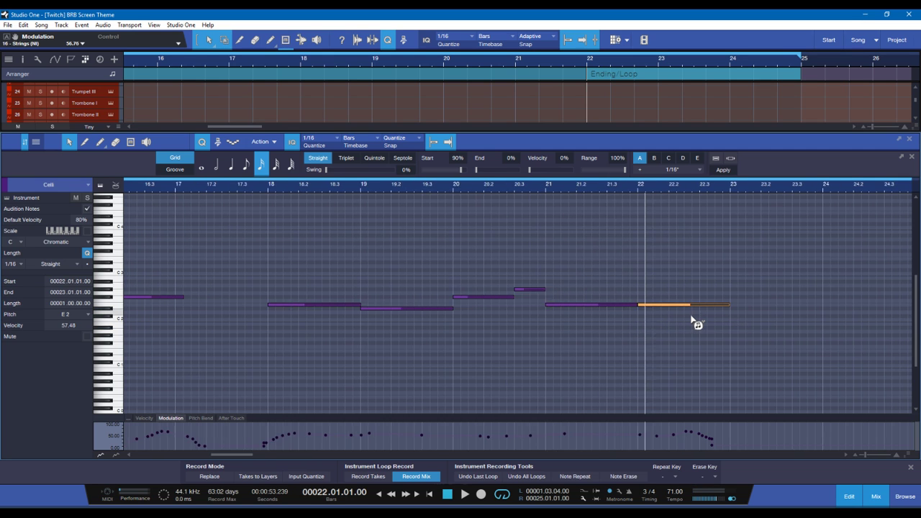
key("space")
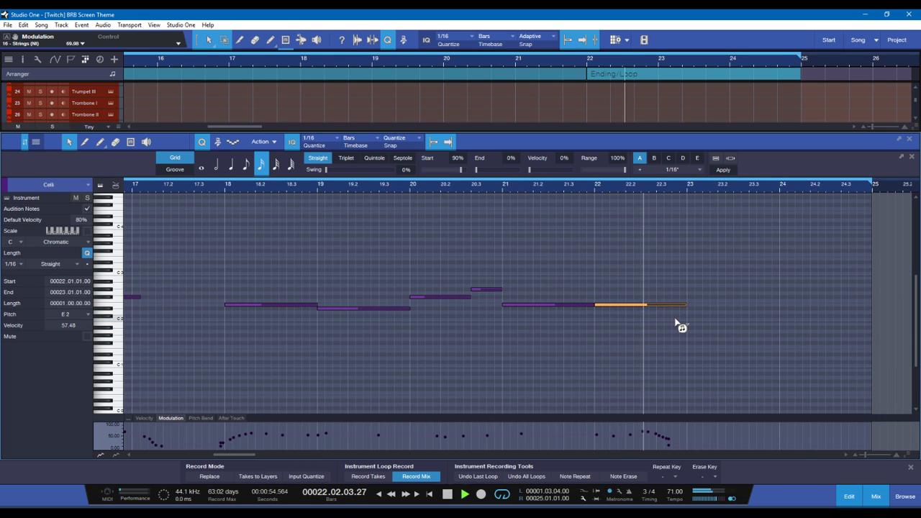
key("space")
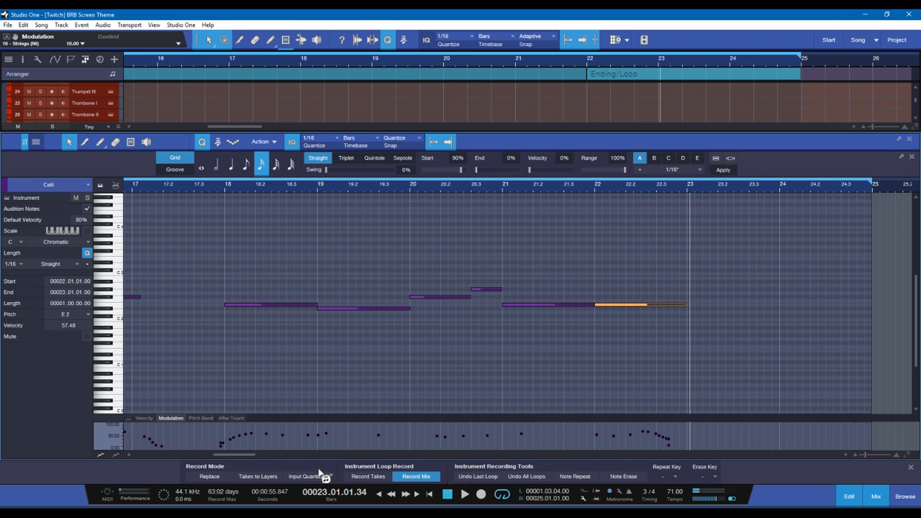
Step: Replace the modulation points in bar 22 with a copy of the swell from bars 16 to 17
scroll(252, 456, "left", 5)
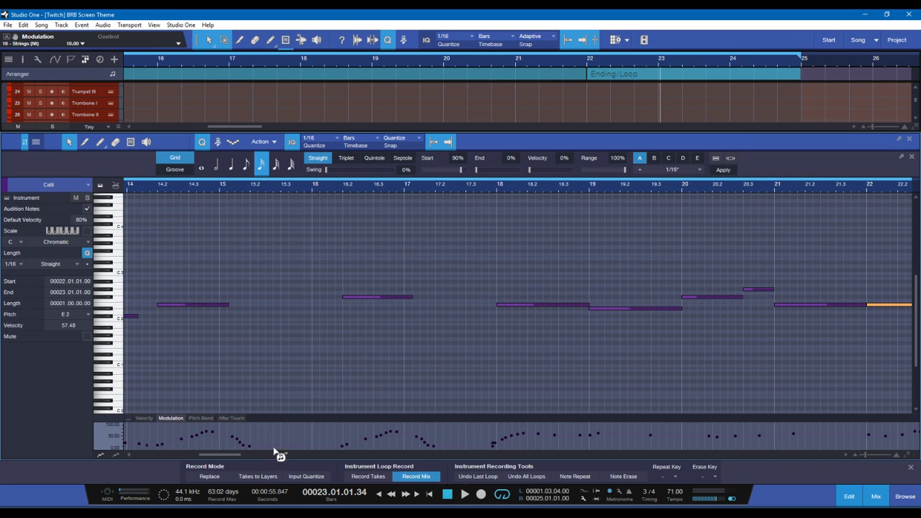
left_click_drag(337, 438, 441, 448)
scroll(244, 456, "right", 8)
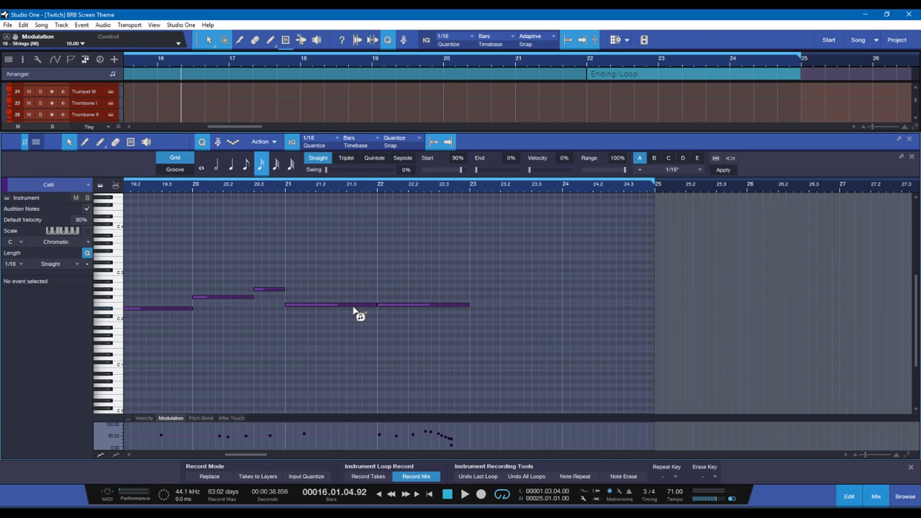
left_click(400, 324)
left_click_drag(370, 446, 464, 444)
key("Delete")
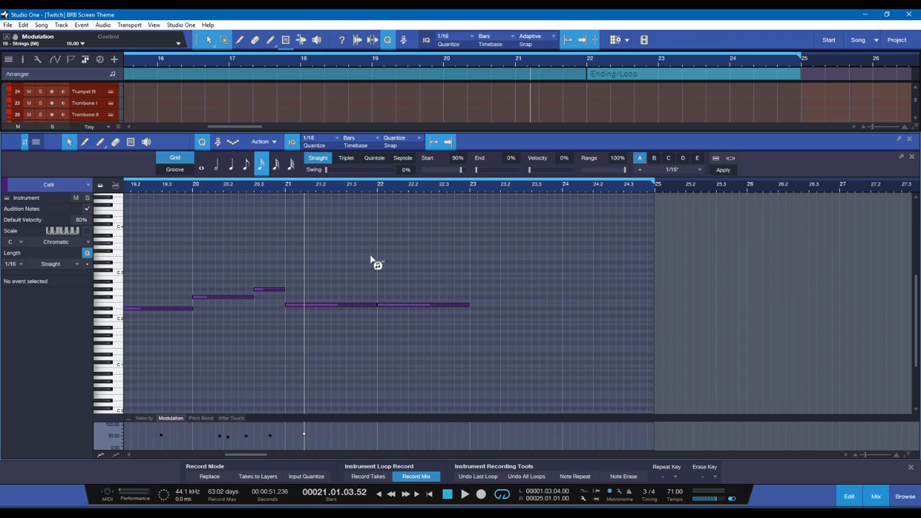
left_click(378, 354)
left_click_drag(400, 438, 468, 445)
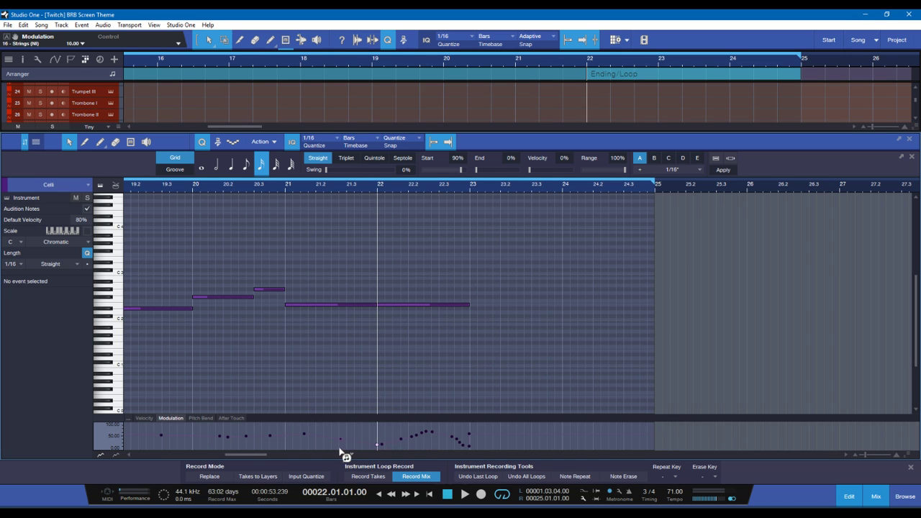
Step: Play bar 22 and select the stray 60.00 modulation point at its end
key("space")
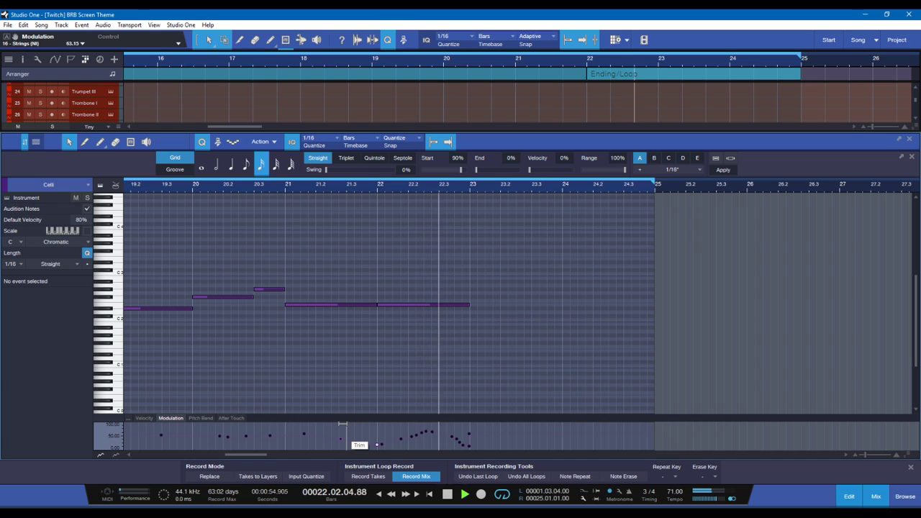
key("space")
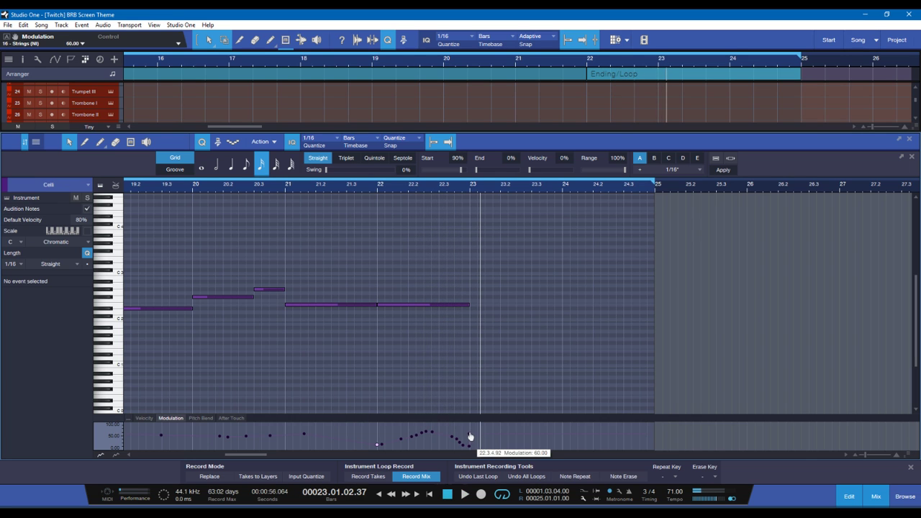
left_click(470, 437)
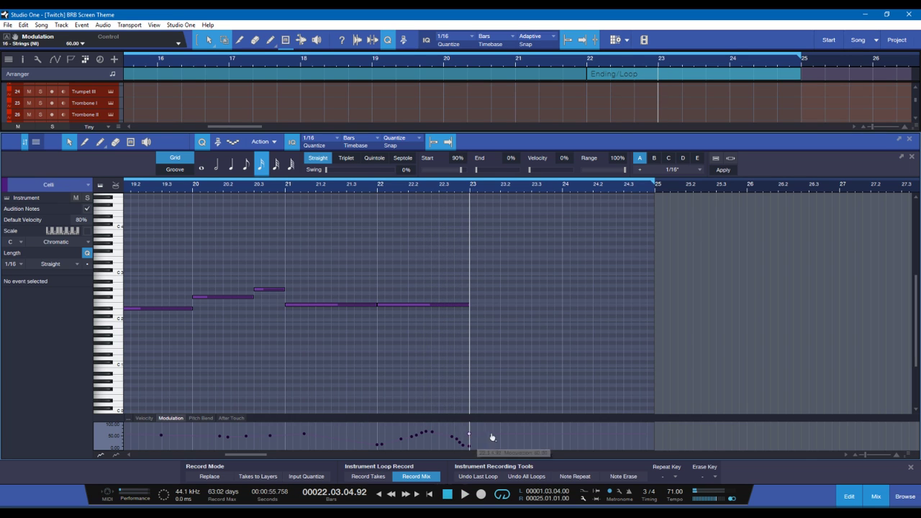
Step: Redraw the modulation across bar 22 as a gentle swell fading out just past bar 23, and play it back
left_click(382, 358)
key("space")
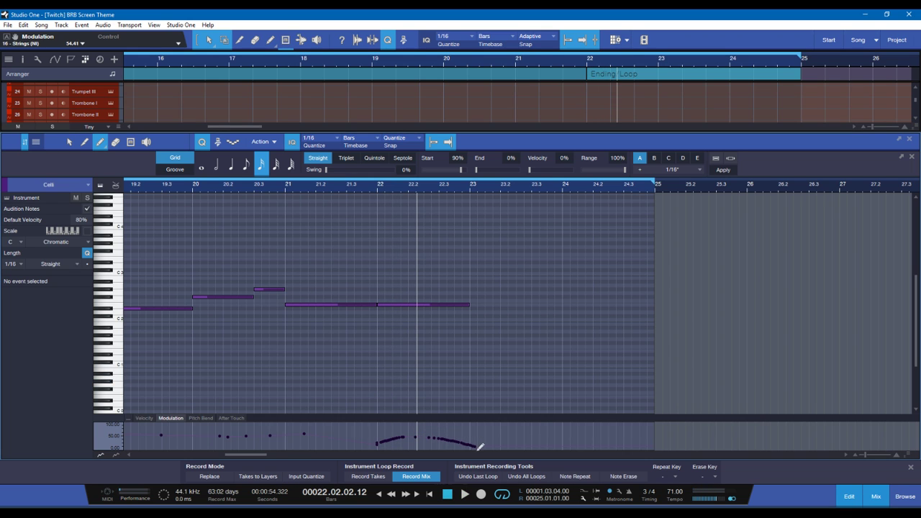
left_click_drag(480, 447, 488, 447)
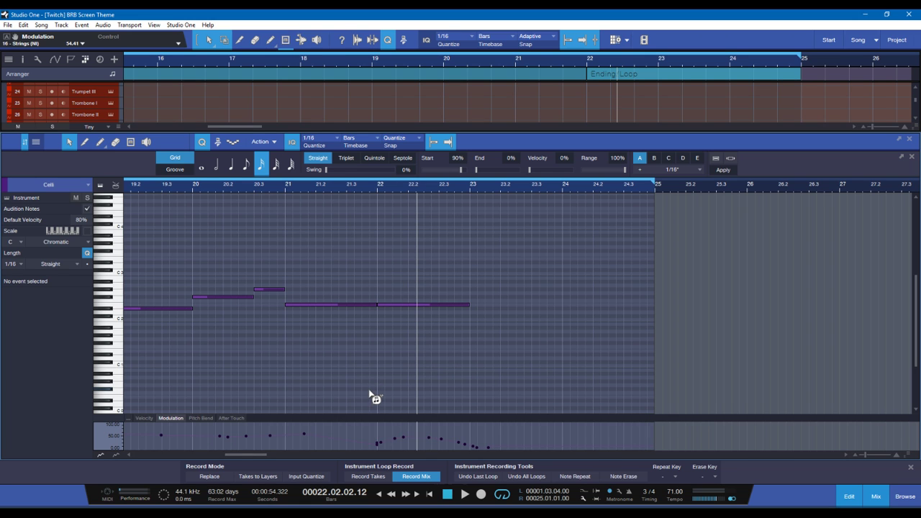
key("space")
key("space")
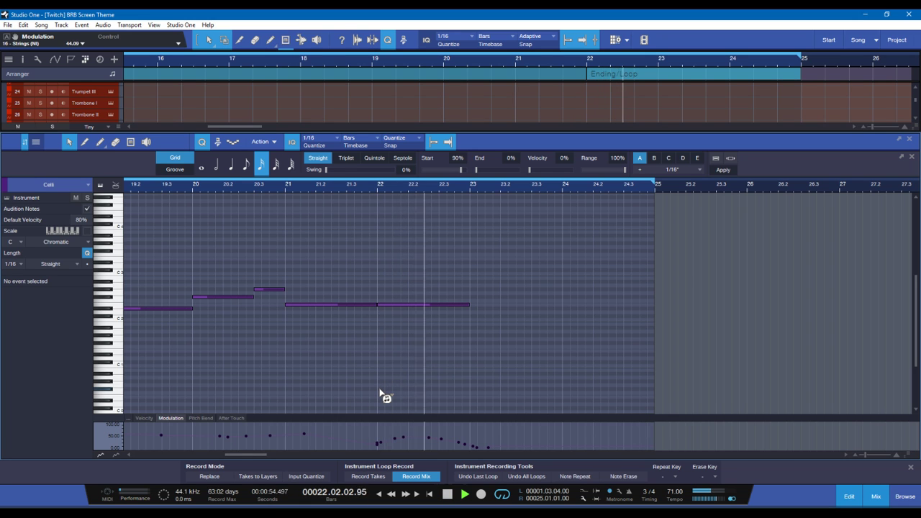
Step: Redraw the middle of the bar 22 modulation swell with a higher peak and replay the bar
key("space")
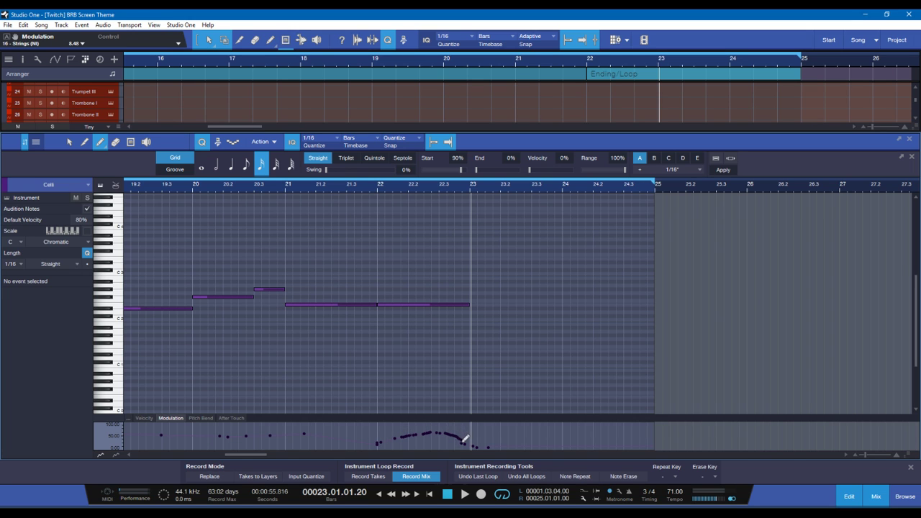
left_click(376, 407)
key("space")
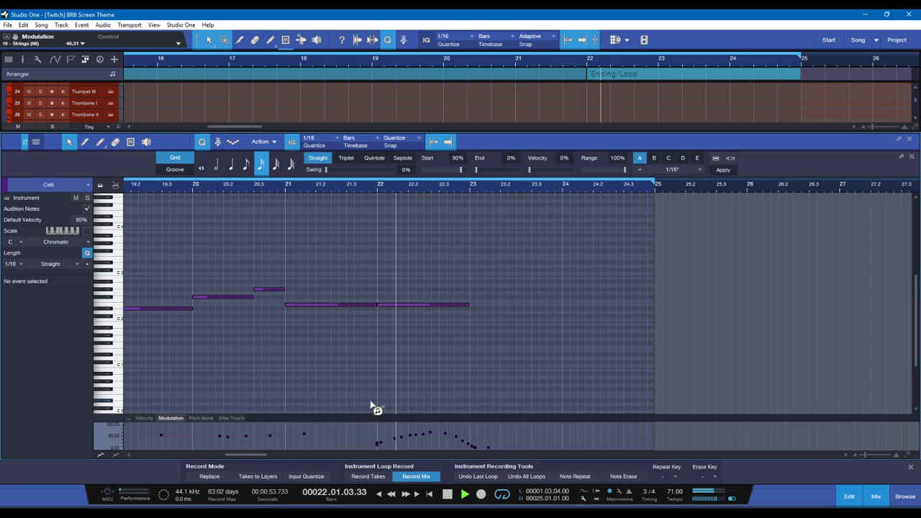
Step: Play the Celli part across bar 22 to check the redrawn modulation swell
key("space")
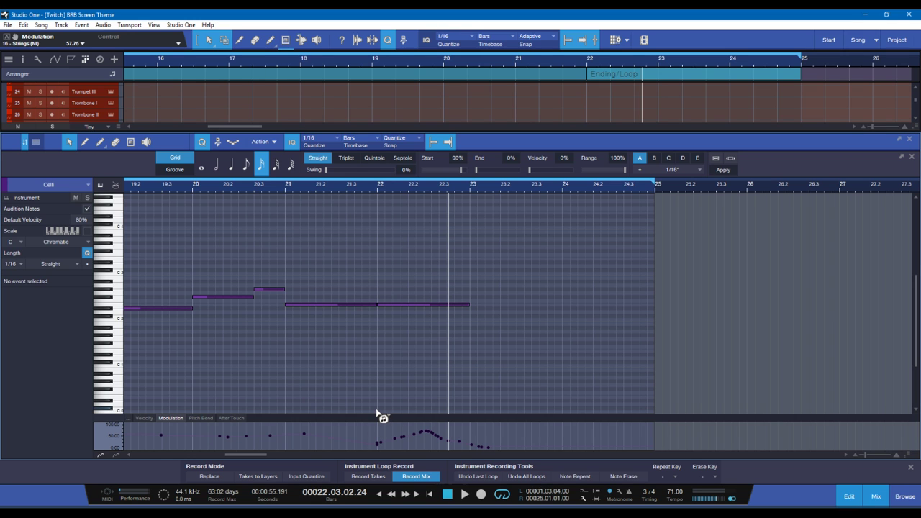
key("space")
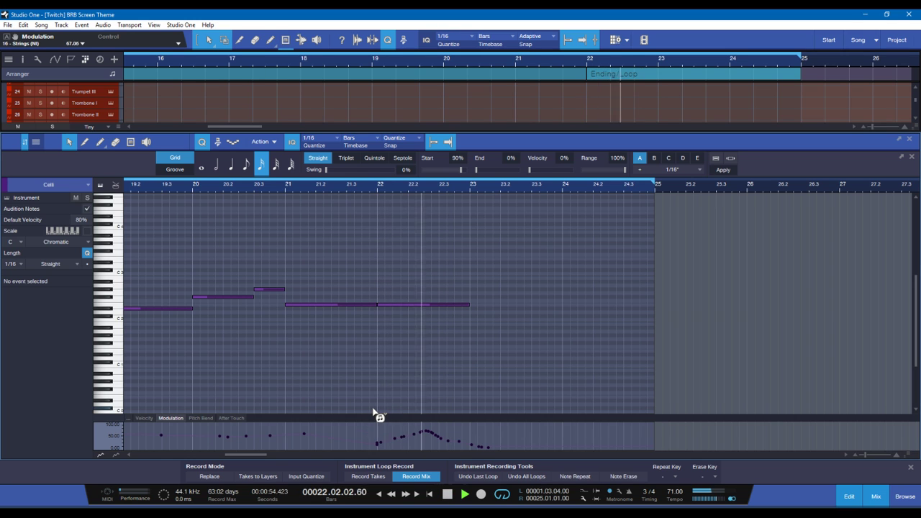
key("space")
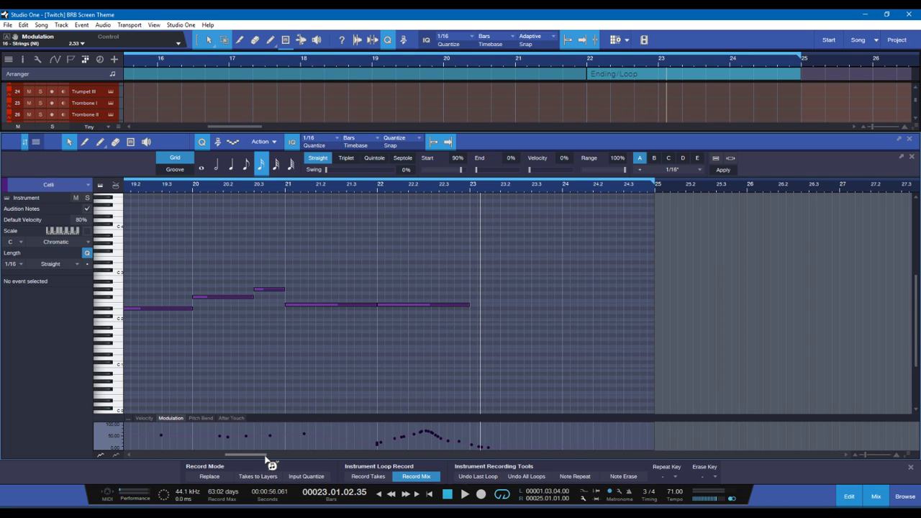
Step: Play the Celli part from an earlier bar through the start of bar 23 to hear the phrase in context
left_click_drag(265, 458, 251, 459)
scroll(221, 347, "left", 2)
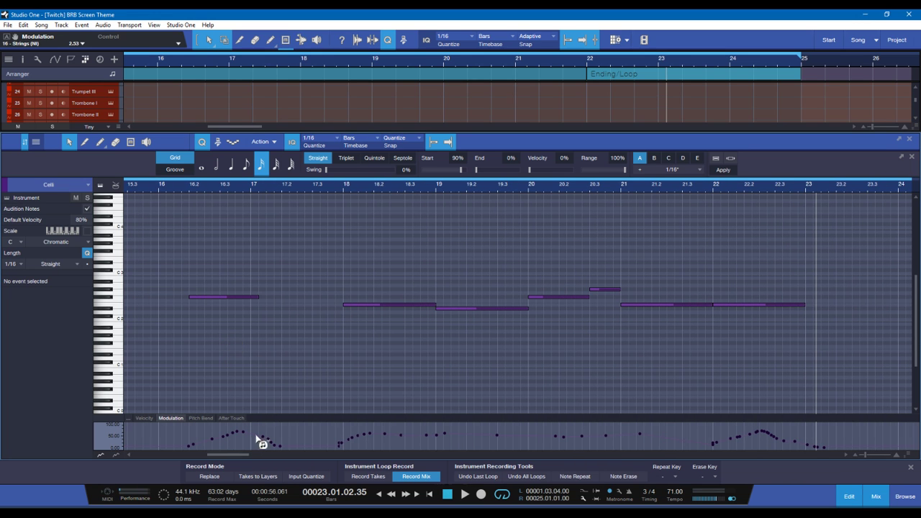
left_click(379, 495)
key("space")
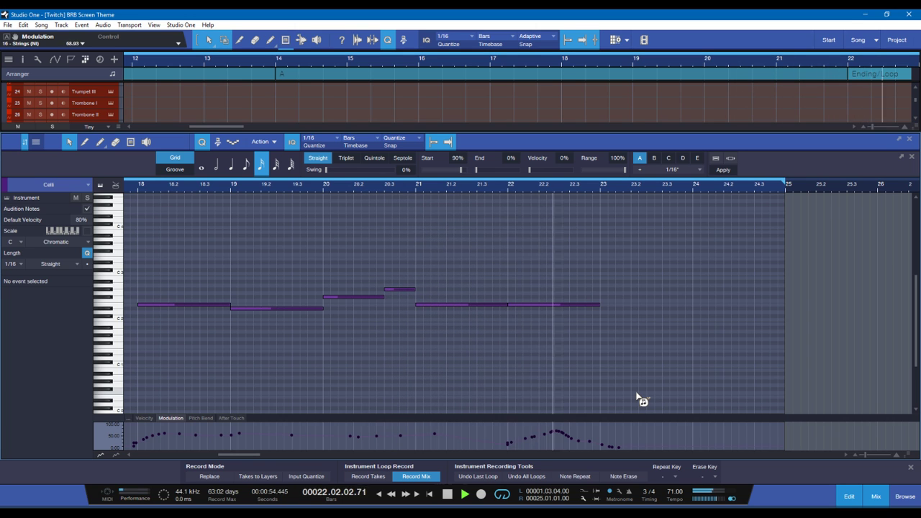
key("space")
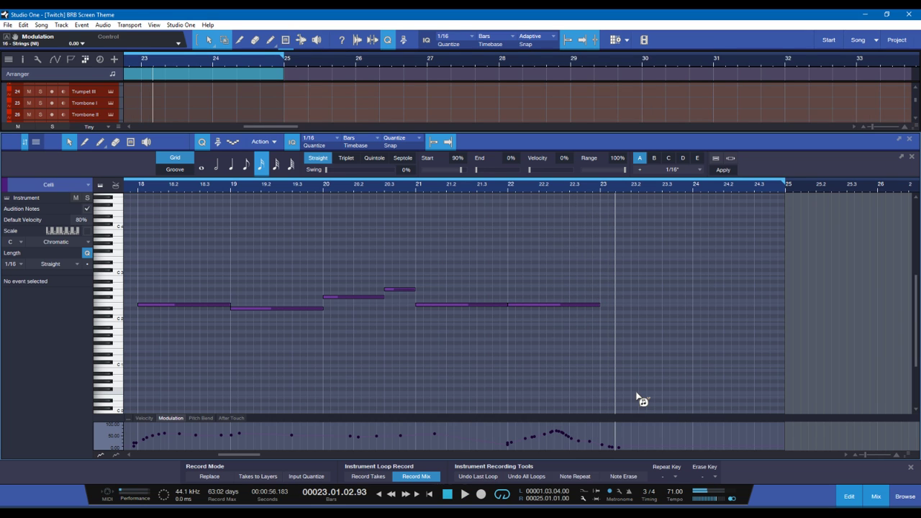
Step: Mute the two long Celli notes in bars 21 and 22 and close the note editor
left_click_drag(454, 277, 554, 330)
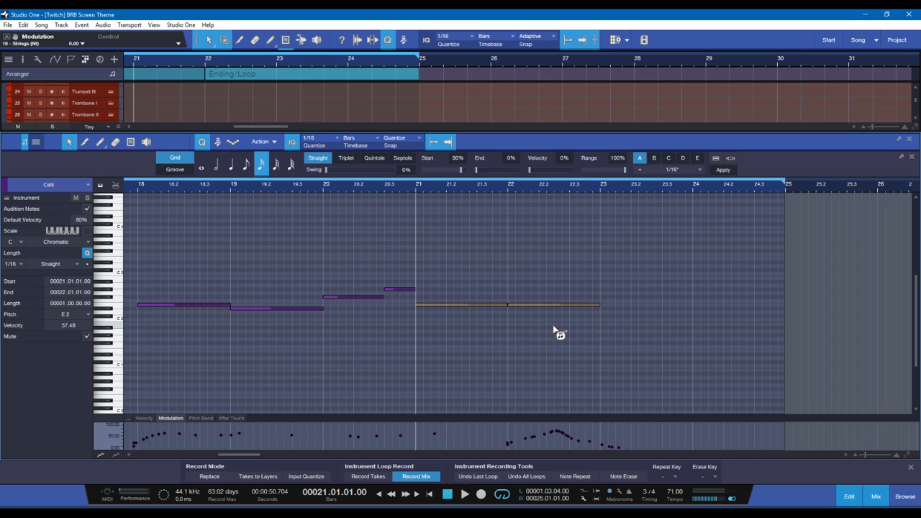
left_click(555, 331)
key("F2")
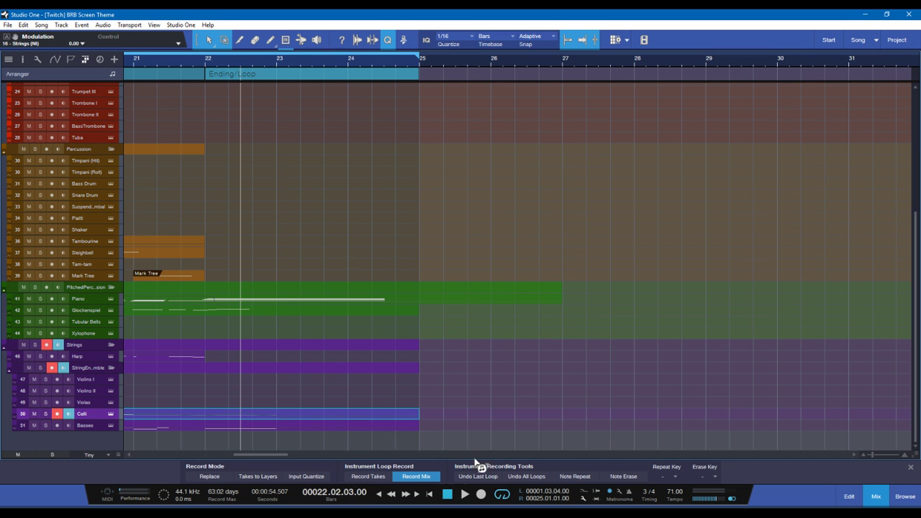
Step: Select the Flute track and play the arrangement from just before bar 6 to bar 19
left_click_drag(294, 461, 206, 462)
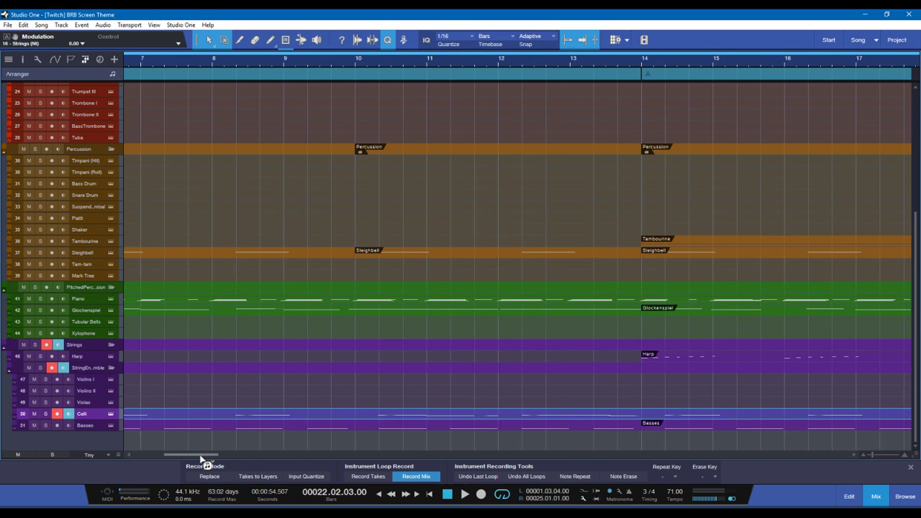
scroll(273, 253, "up", 3)
scroll(281, 248, "up", 5)
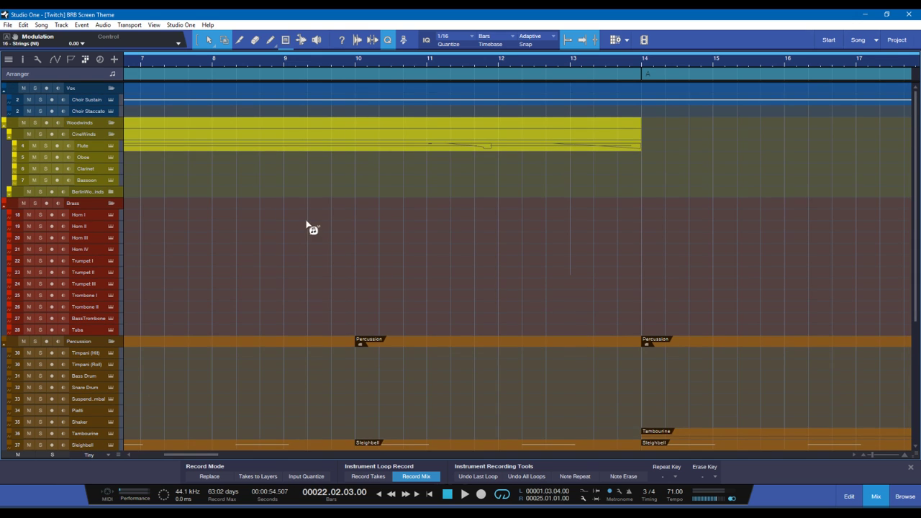
scroll(324, 202, "left", 2)
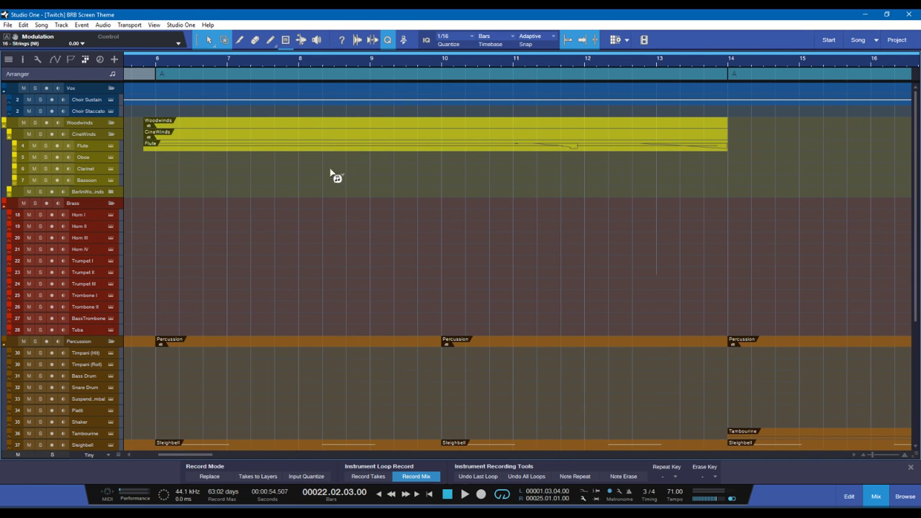
left_click(85, 147)
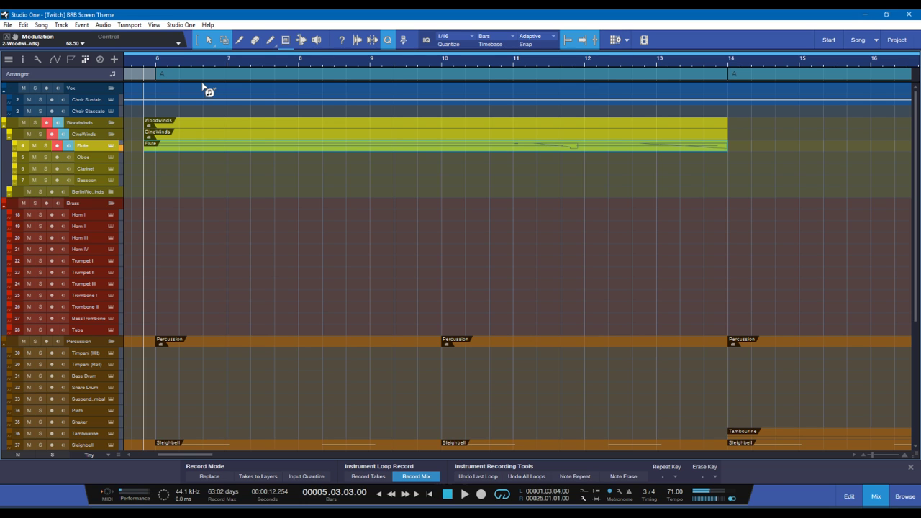
key("space")
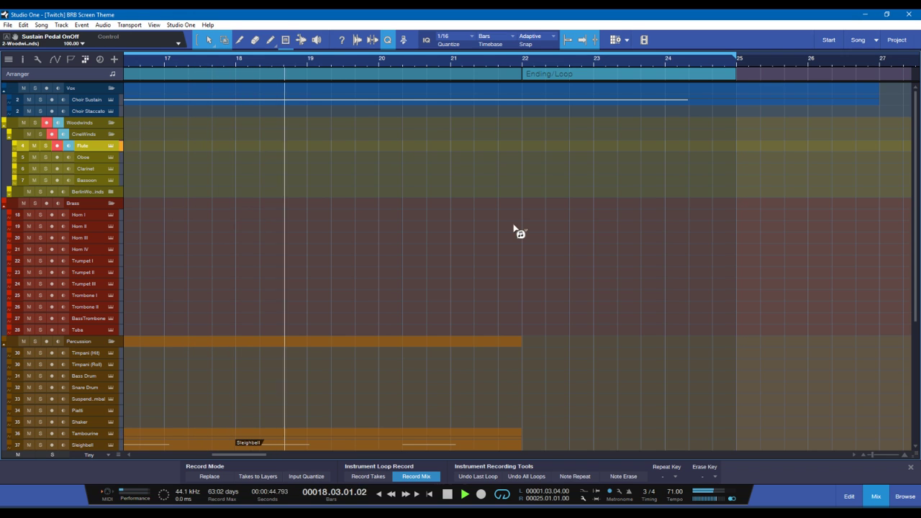
key("space")
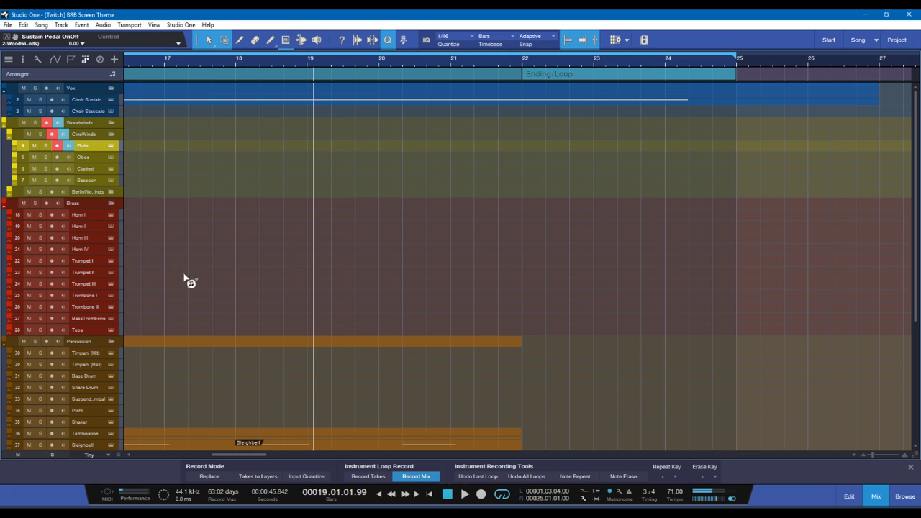
Step: Select the Horn I track and play the arrangement from bar 19 into bar 22
left_click(84, 218)
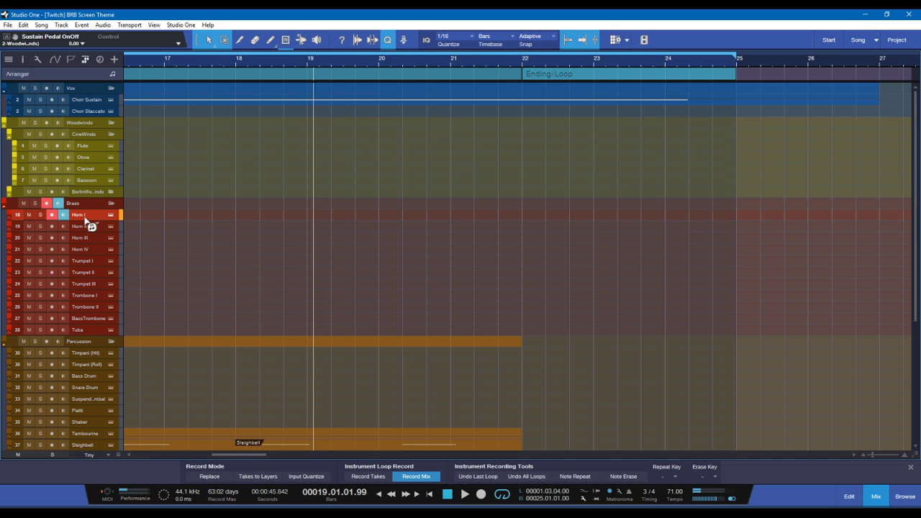
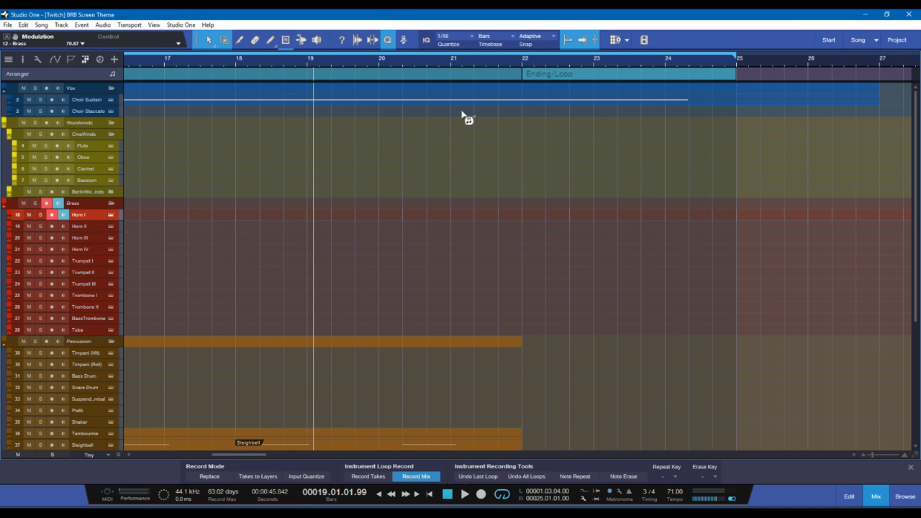
key("space")
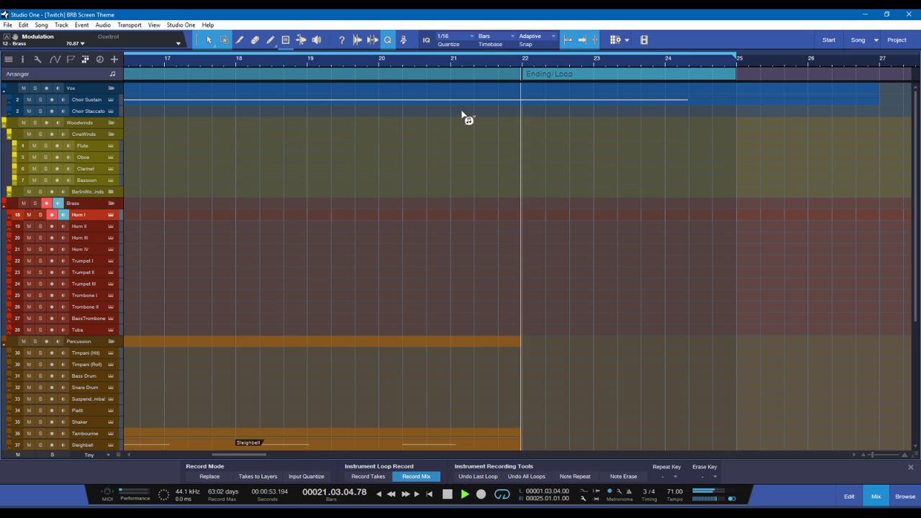
key("space")
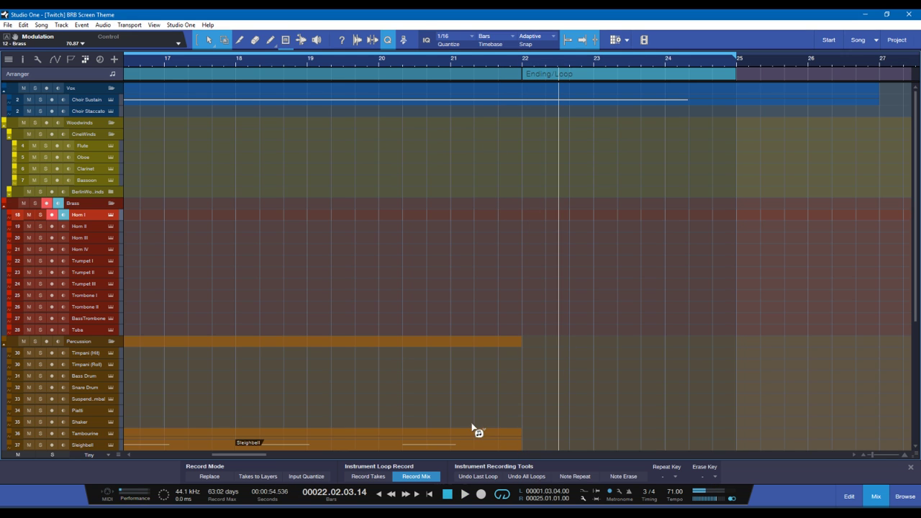
Step: Set the track height to Overview and play the arrangement from just before bar 12 to bar 21 with Horn I armed
scroll(372, 378, "down", 6)
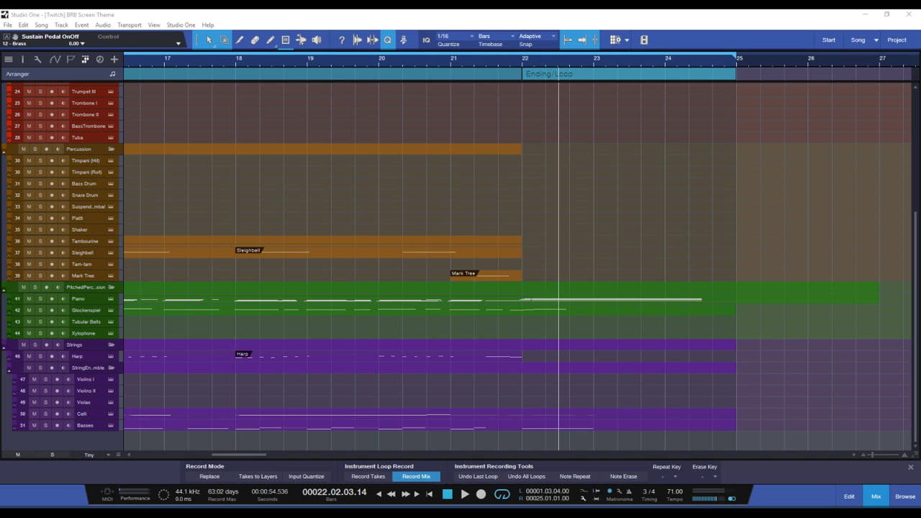
left_click(607, 29)
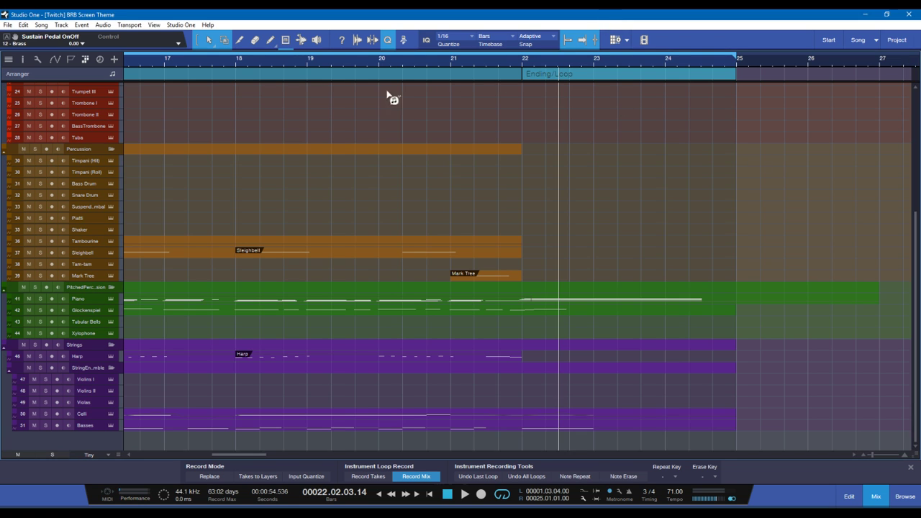
scroll(311, 274, "left", 3)
scroll(311, 274, "left", 4)
scroll(311, 274, "up", 3)
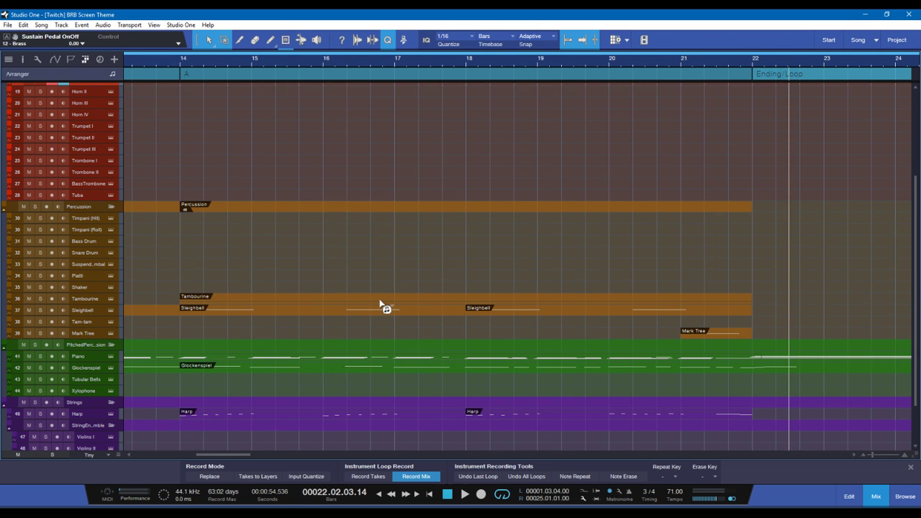
scroll(374, 295, "left", 4)
scroll(374, 295, "up", 3)
scroll(374, 295, "up", 3)
scroll(346, 165, "left", 2)
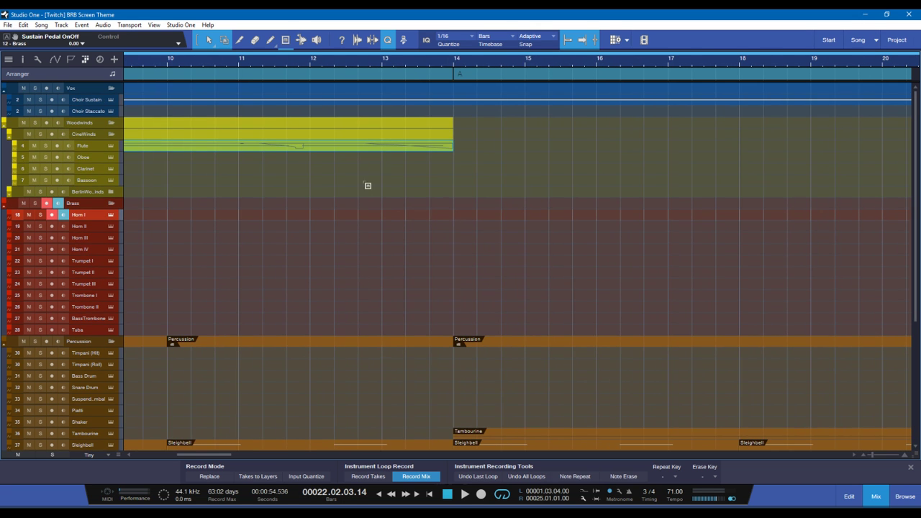
scroll(328, 110, "down", 1)
left_click(301, 68)
key("space")
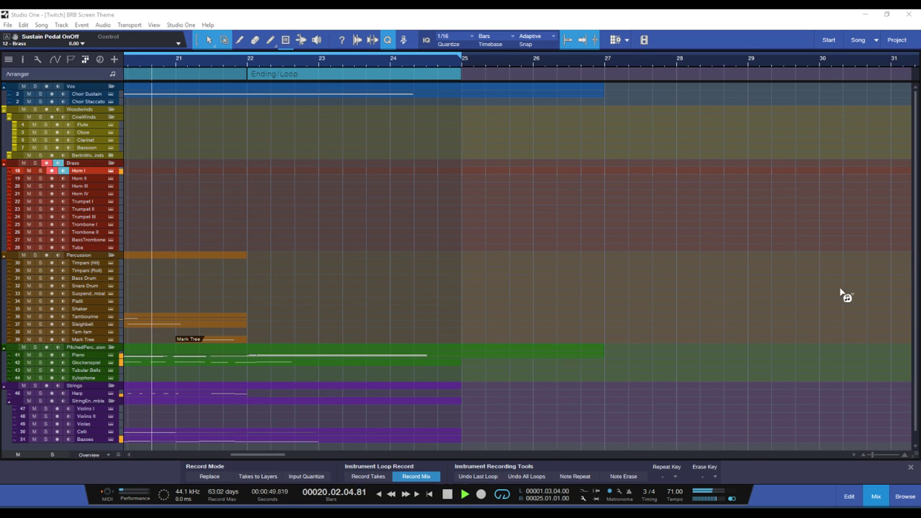
left_click(471, 15)
key("space")
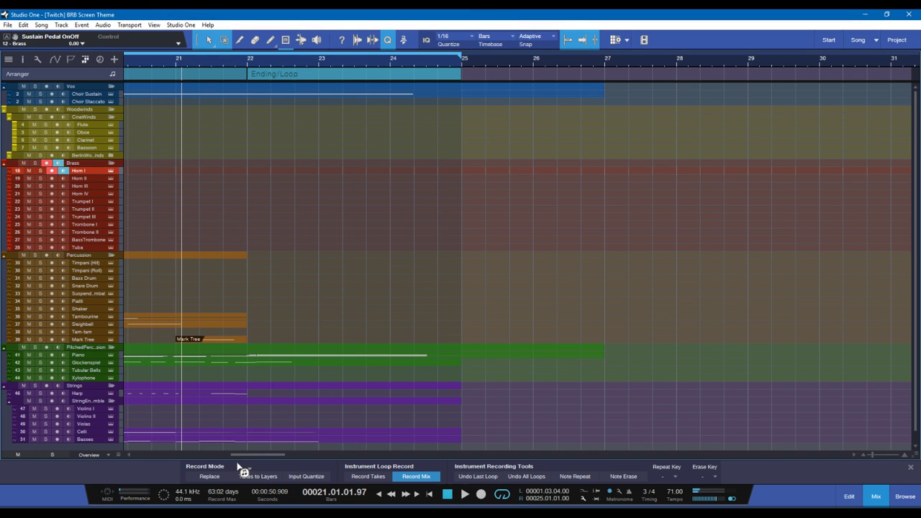
Step: Replay the arrangement with Horn I armed from the middle of bar 11 to the end of bar 21
scroll(236, 465, "left", 6)
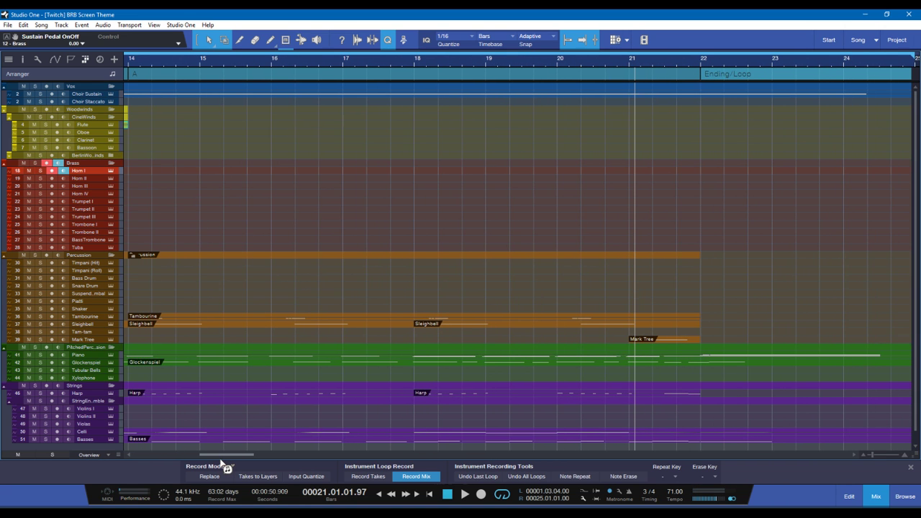
scroll(223, 465, "left", 4)
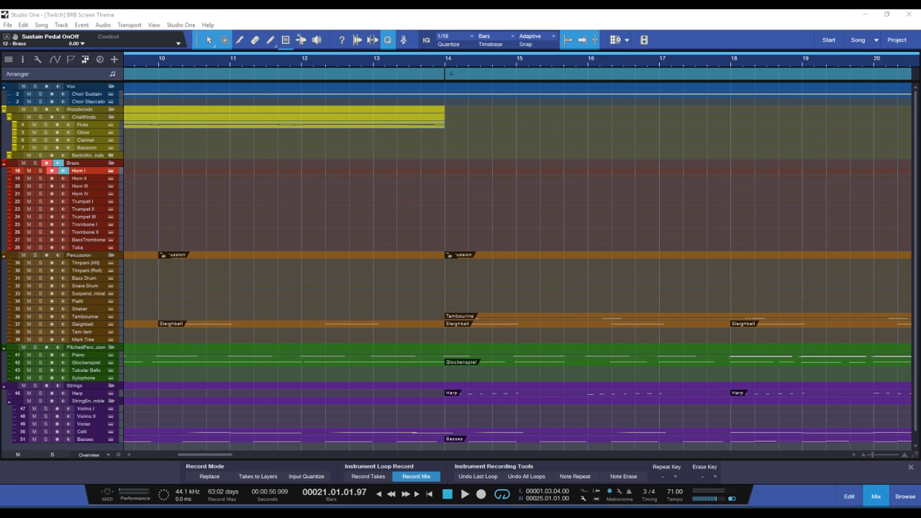
left_click(296, 67)
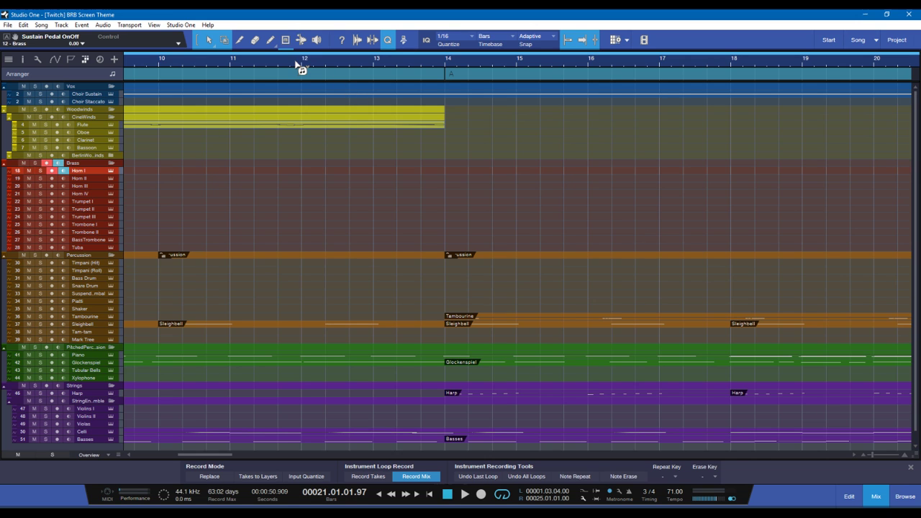
left_click(273, 69)
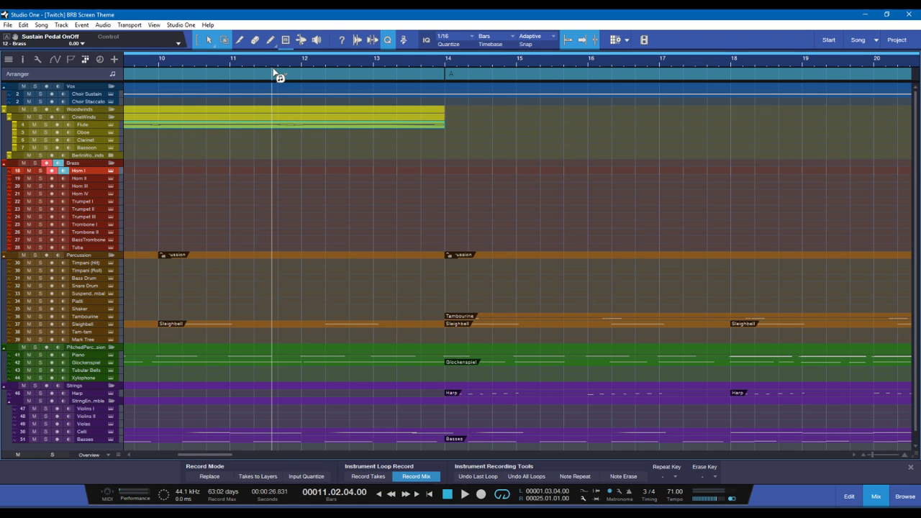
key("space")
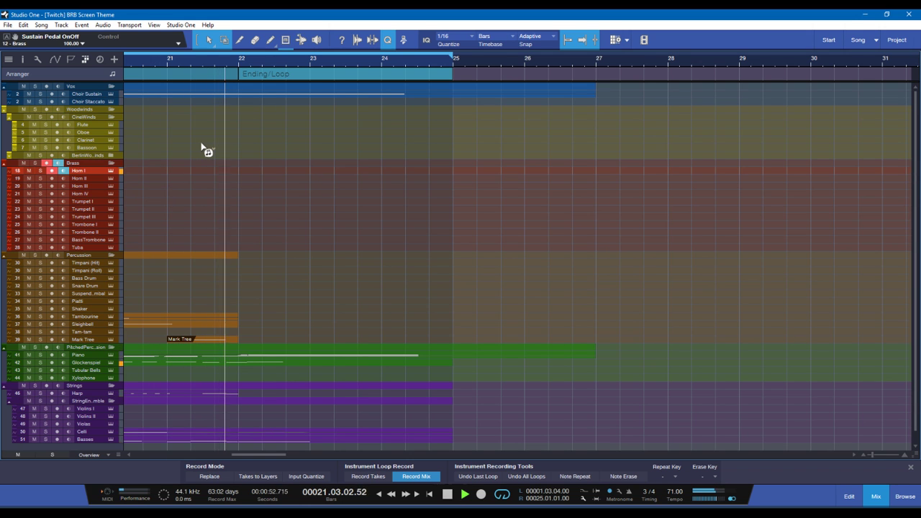
key("space")
Step: Select the Oboe track and play the arrangement from about bar 12 to bar 20
left_click_drag(255, 456, 215, 458)
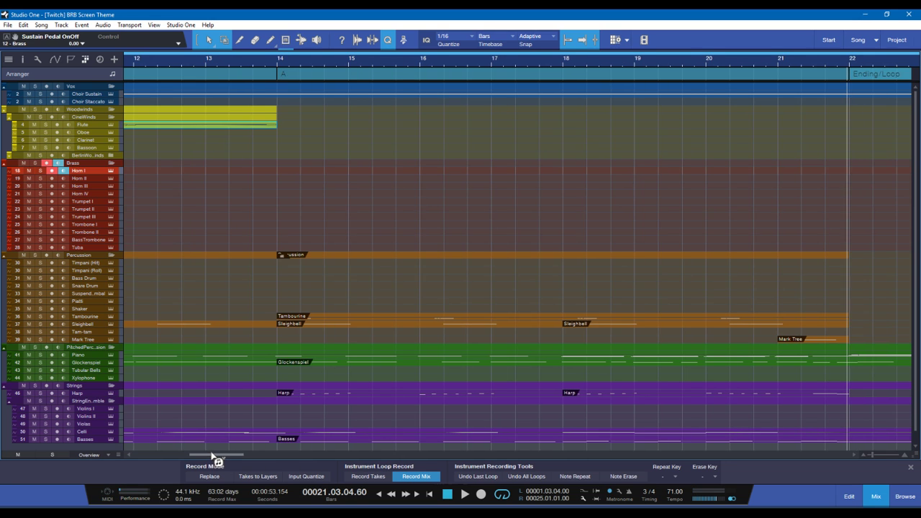
left_click(91, 133)
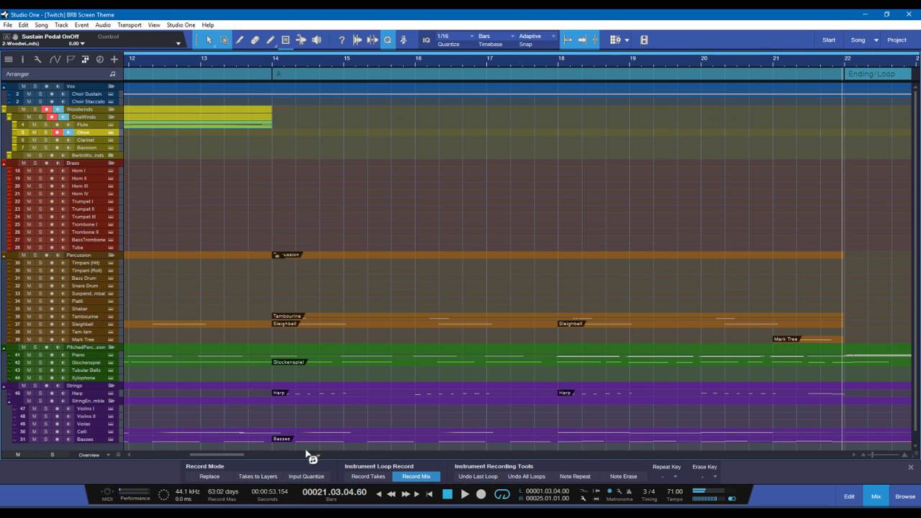
left_click_drag(223, 454, 210, 455)
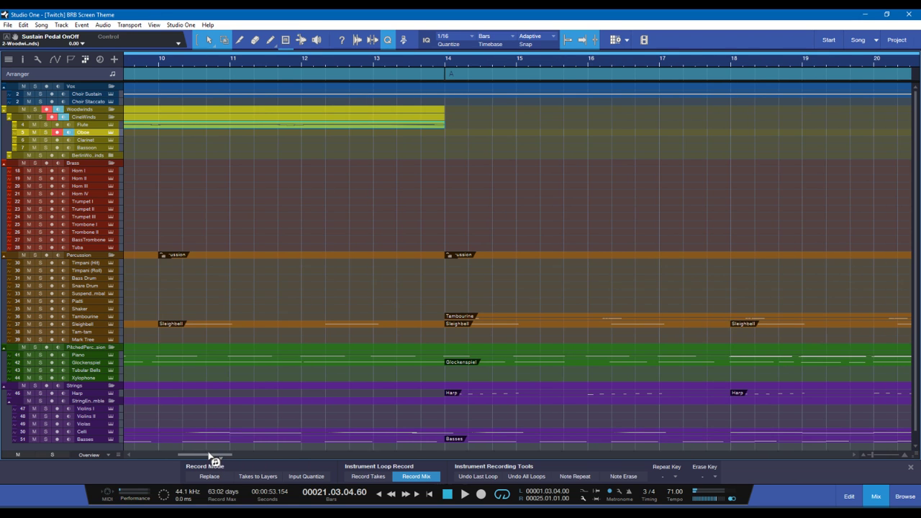
left_click(303, 62)
key("space")
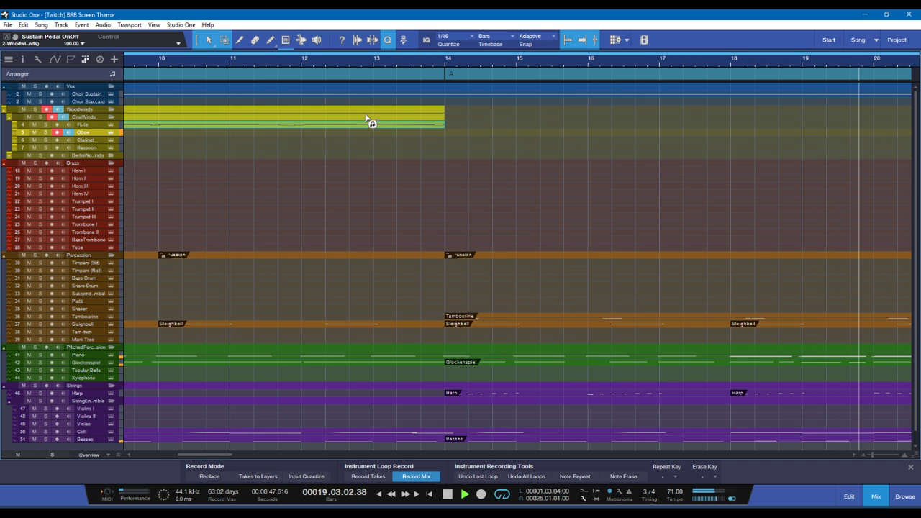
key("space")
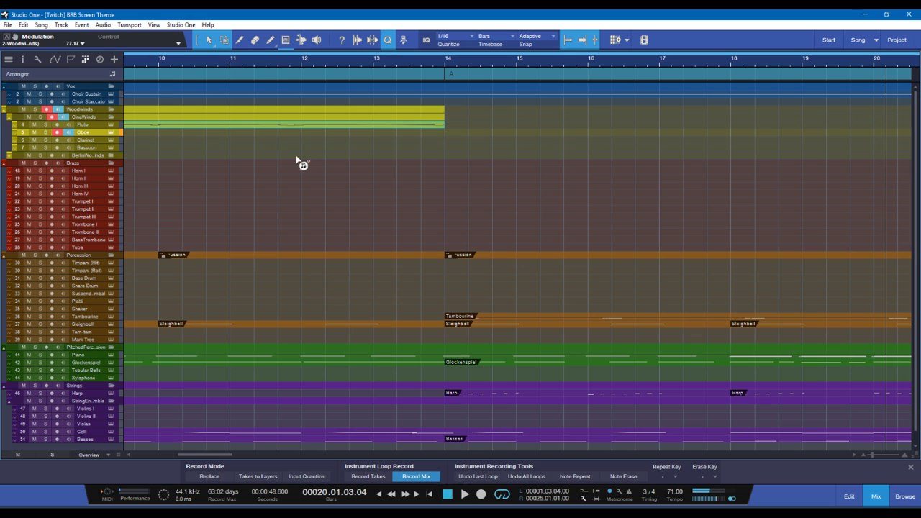
Step: Select the Clarinet track and play the arrangement from bar 12 to bar 19 with it armed
left_click(94, 140)
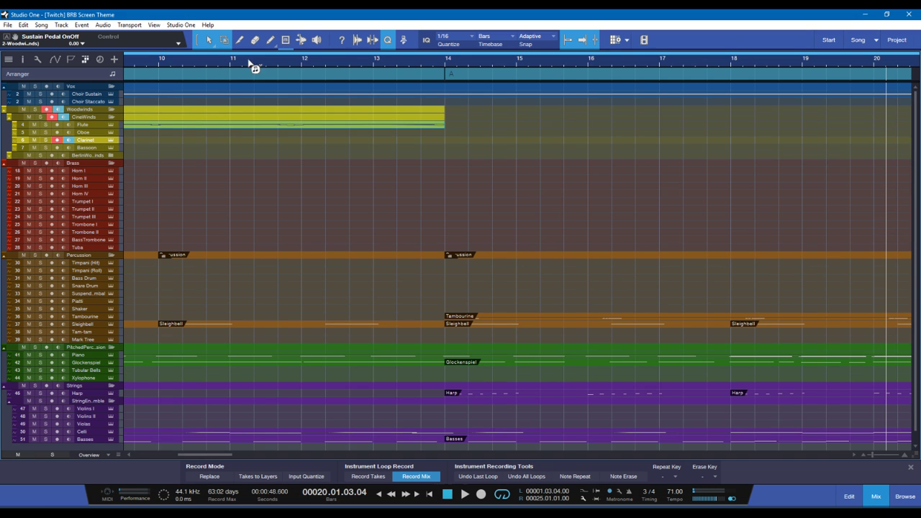
left_click(325, 64)
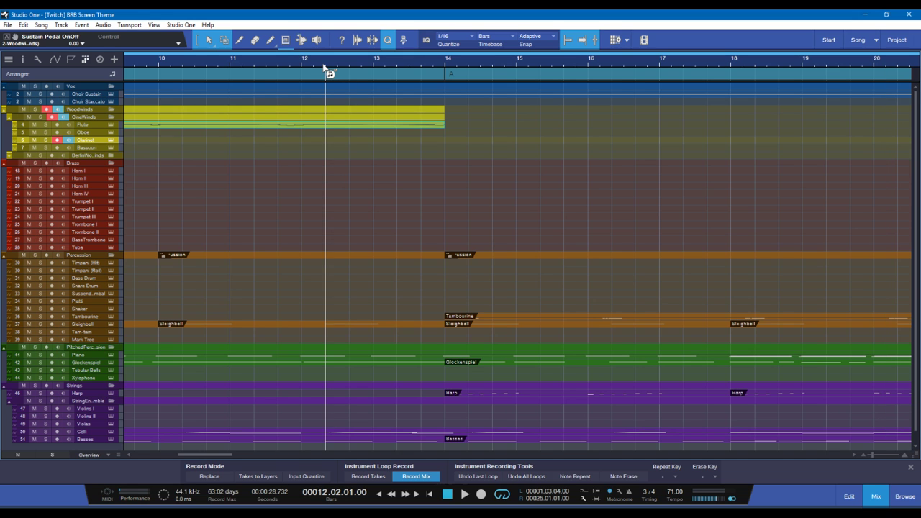
key("space")
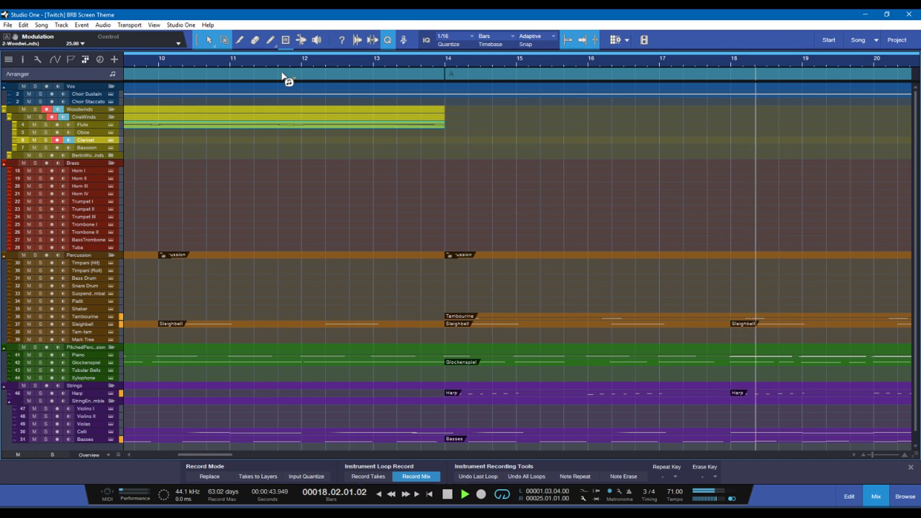
key("space")
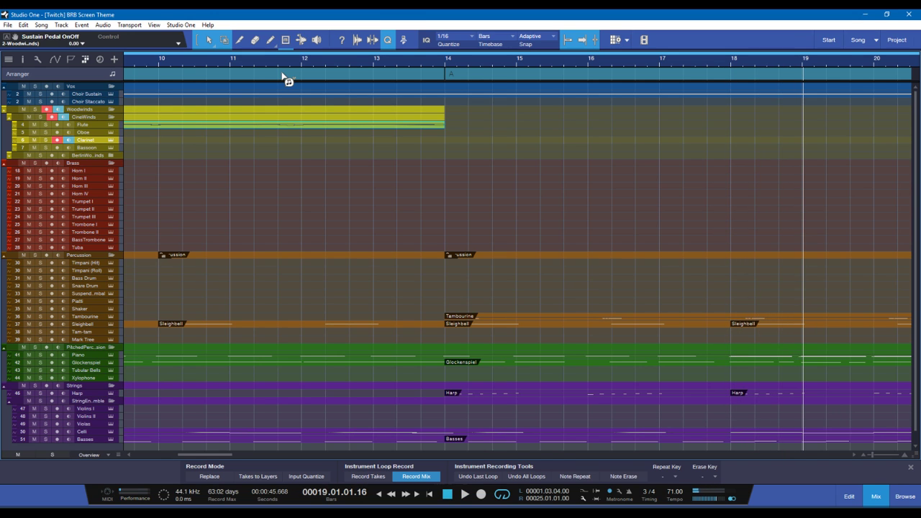
Step: Record a melody on the armed Clarinet track from bar 10 into the start of bar 22
left_click(226, 63)
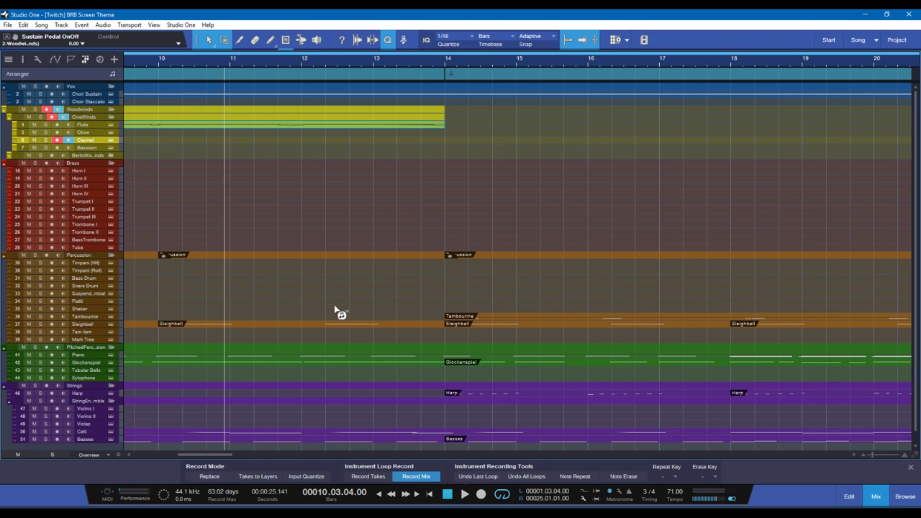
key("KP_Multiply")
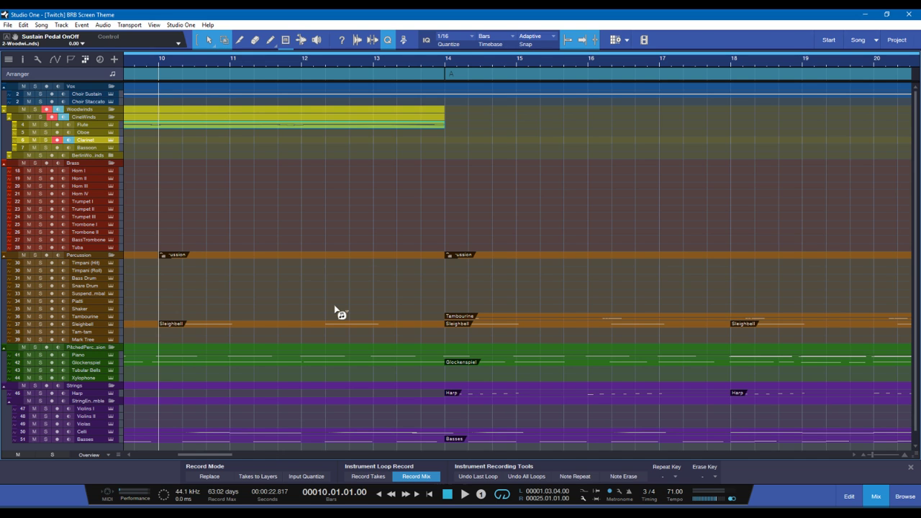
key("KP_Multiply")
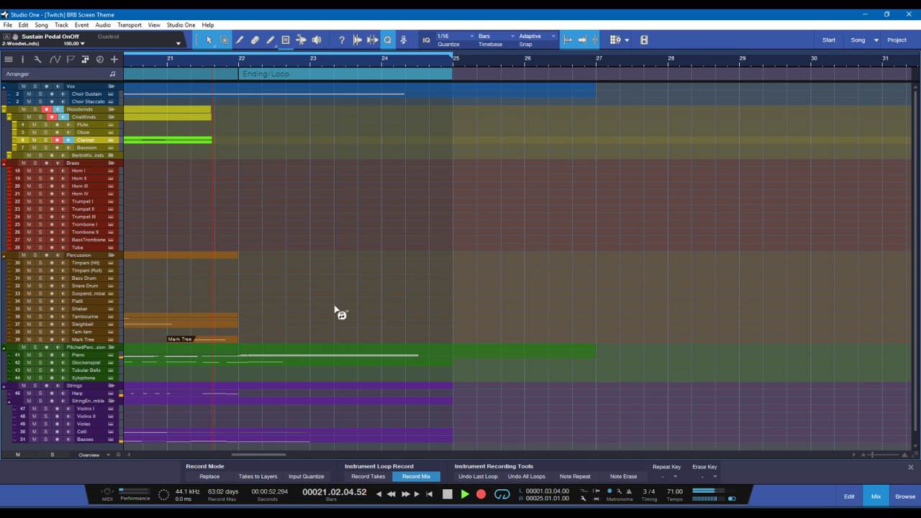
key("space")
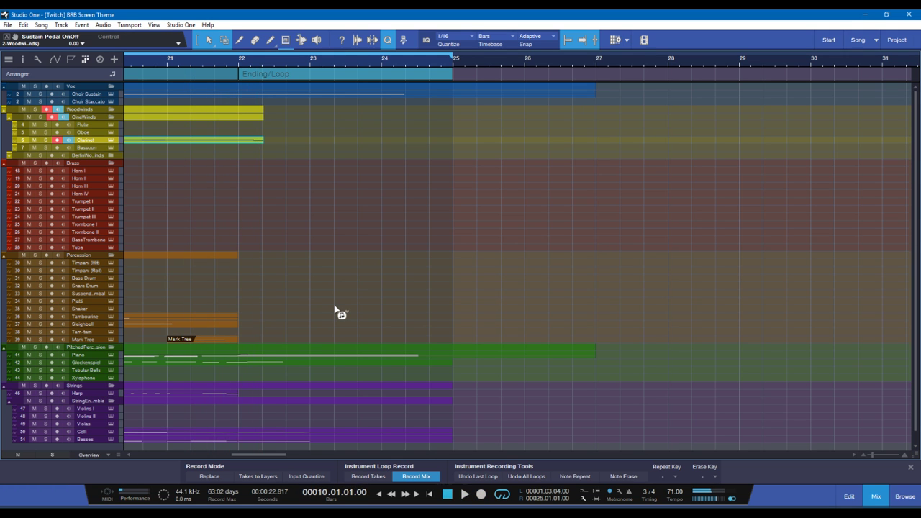
Step: Cut the new Clarinet recording at bar 13 and remove the part before it
left_click_drag(281, 457, 240, 455)
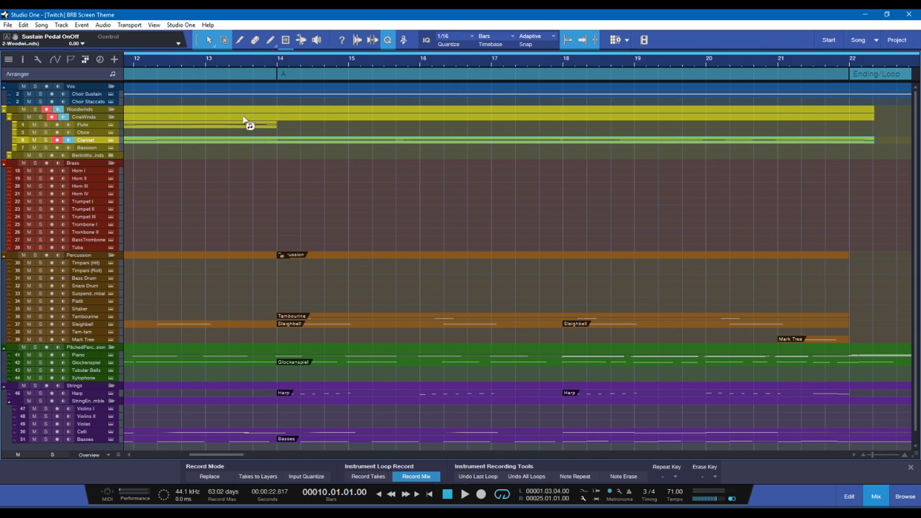
left_click(208, 64)
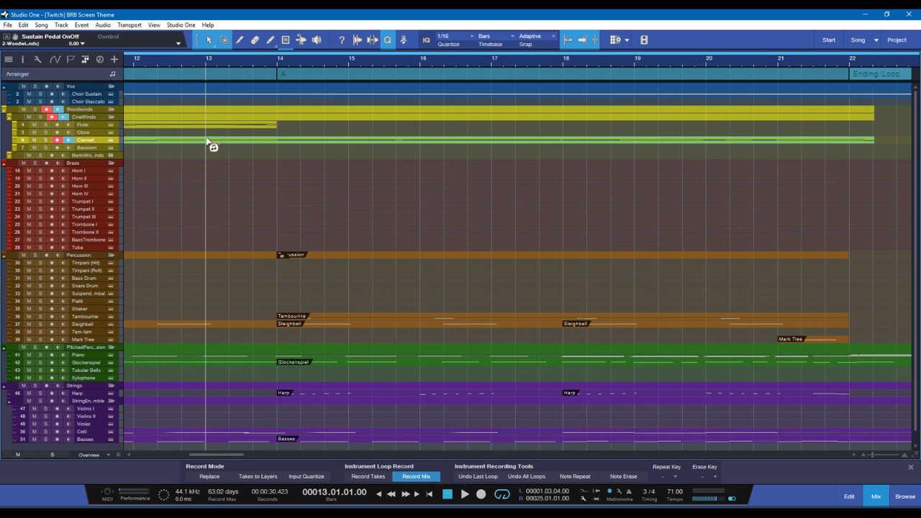
key("3")
key("1")
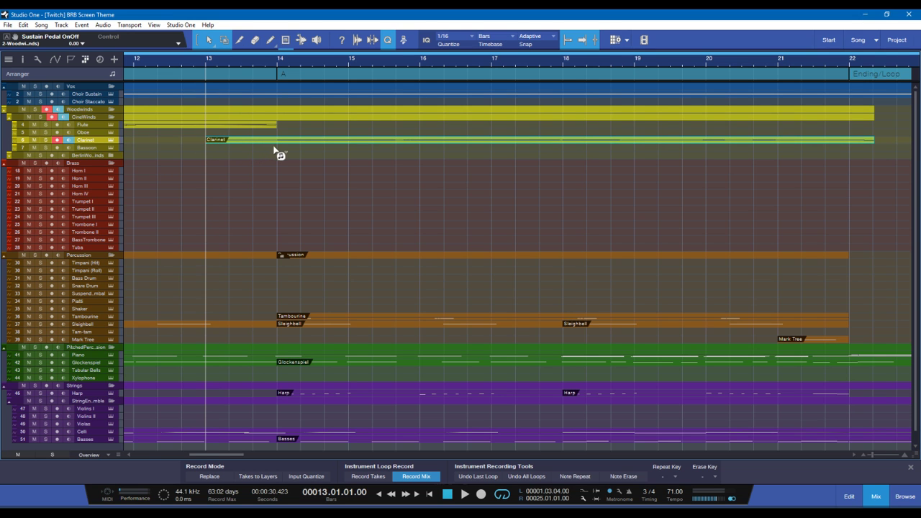
Step: Open the Clarinet recording in the note editor and play it from bar 13 to the last beat of bar 17
key("F2")
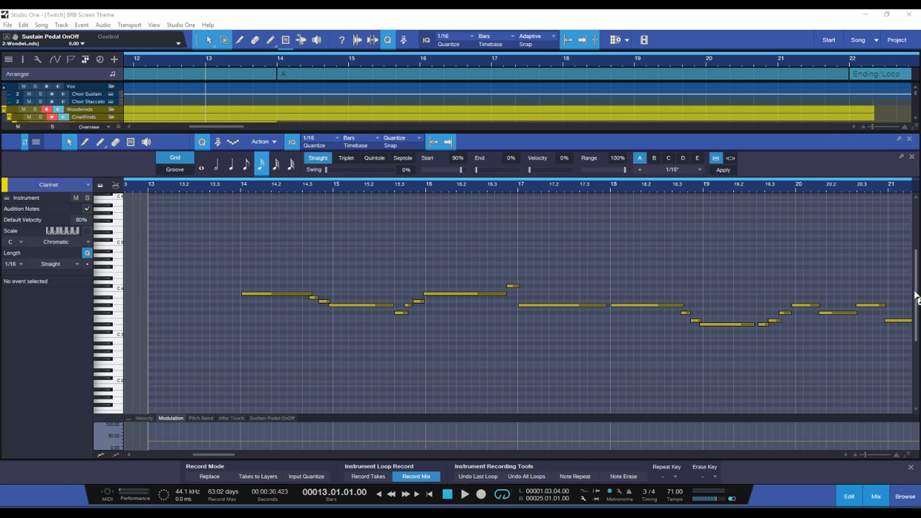
left_click(252, 315)
scroll(252, 318, "right", 1)
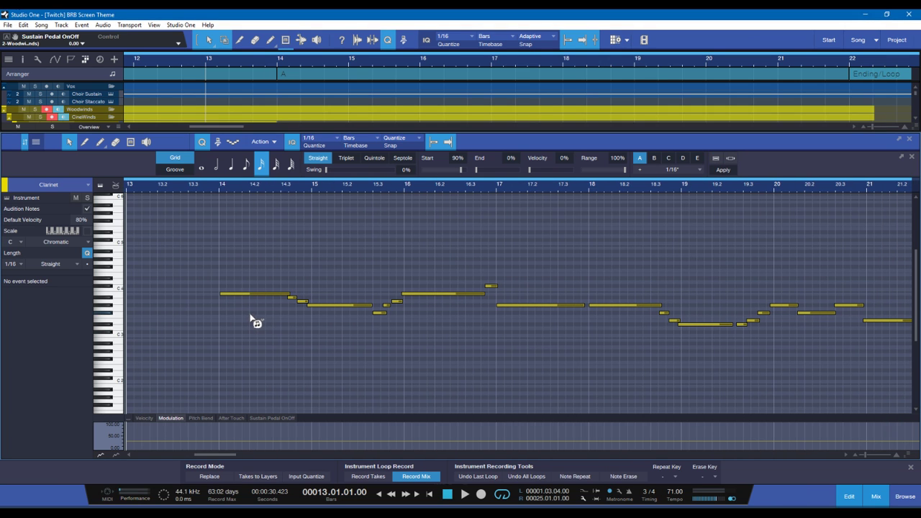
scroll(255, 313, "up", 1)
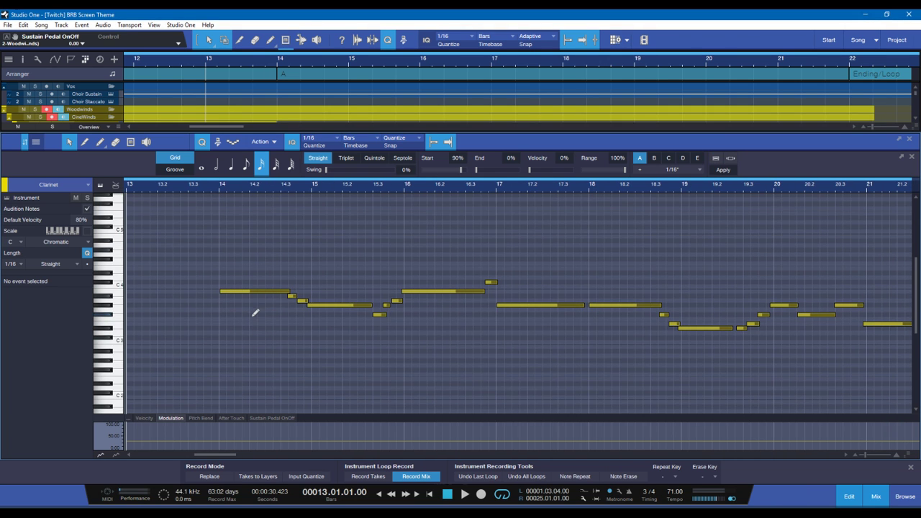
scroll(252, 320, "up", 1)
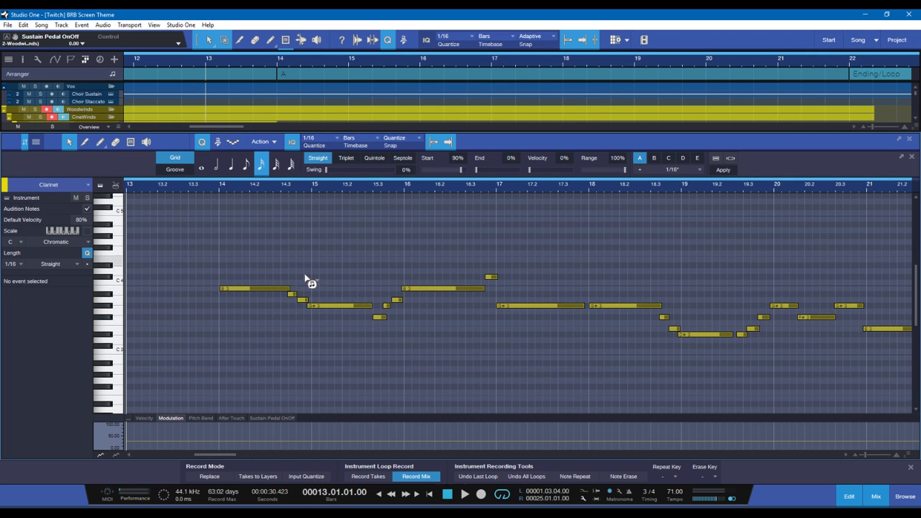
scroll(296, 298, "right", 1)
scroll(247, 325, "down", 2)
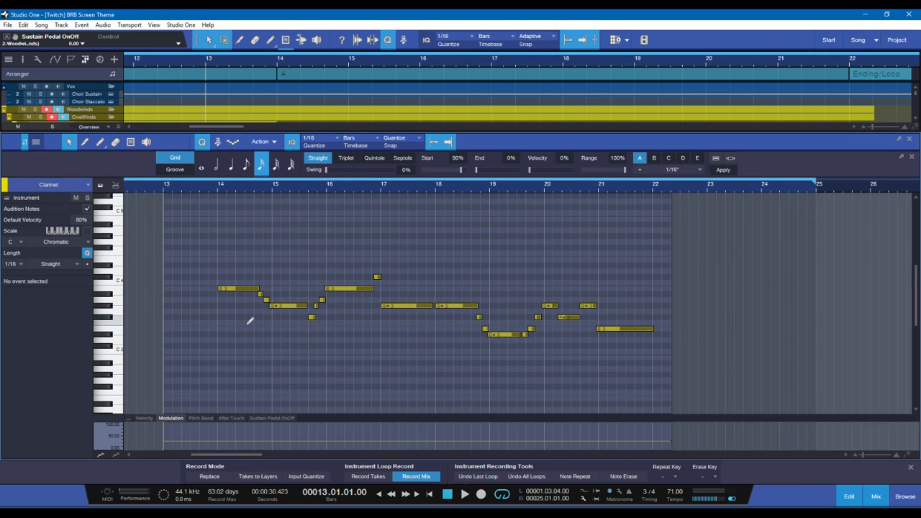
scroll(258, 332, "down", 2)
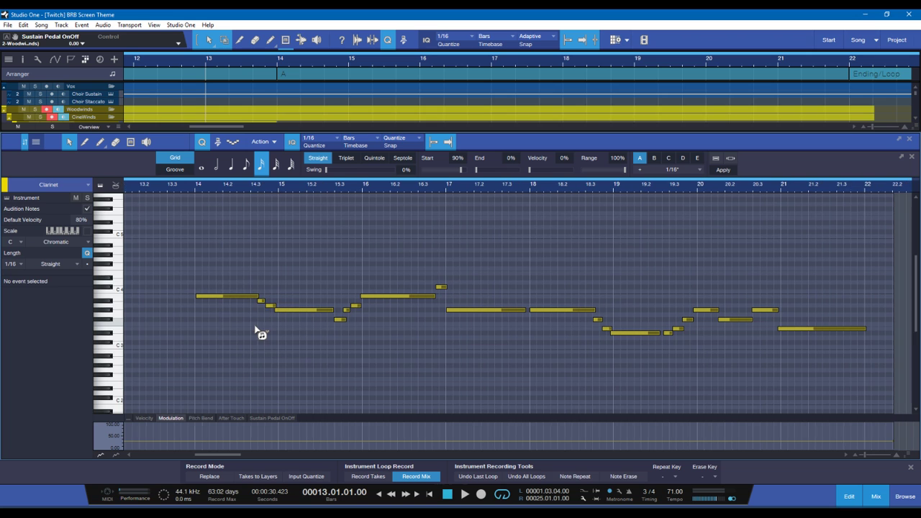
left_click(177, 186)
key("space")
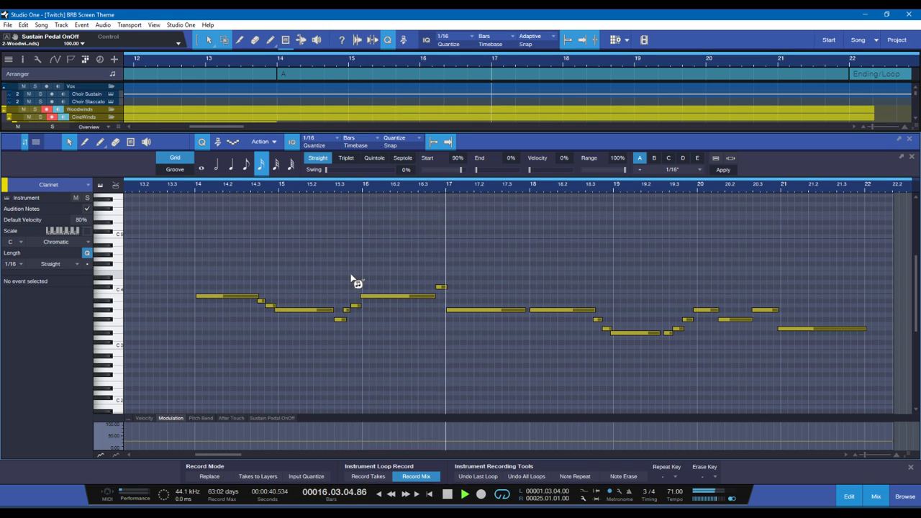
key("space")
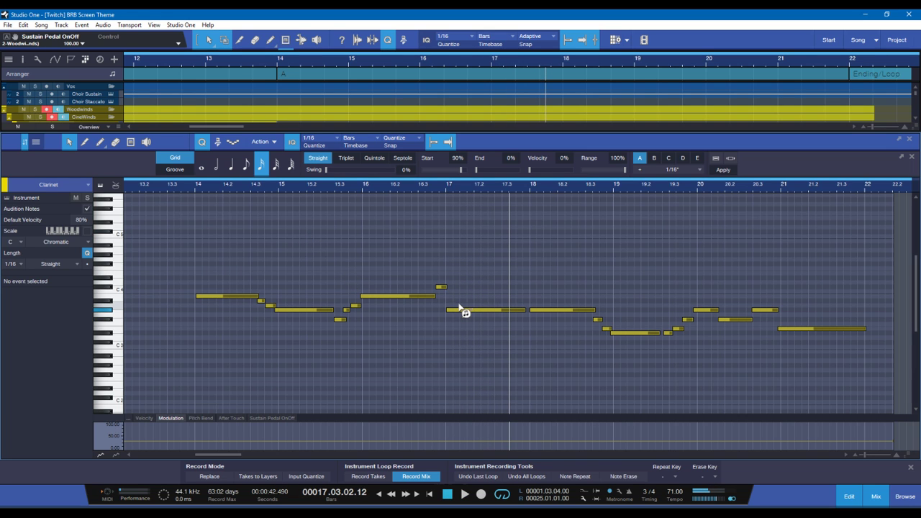
Step: Add an F#3 note at the end of bar 17 starting at 17.03.03.43, and play from bar 16 to bar 22
left_click(525, 321)
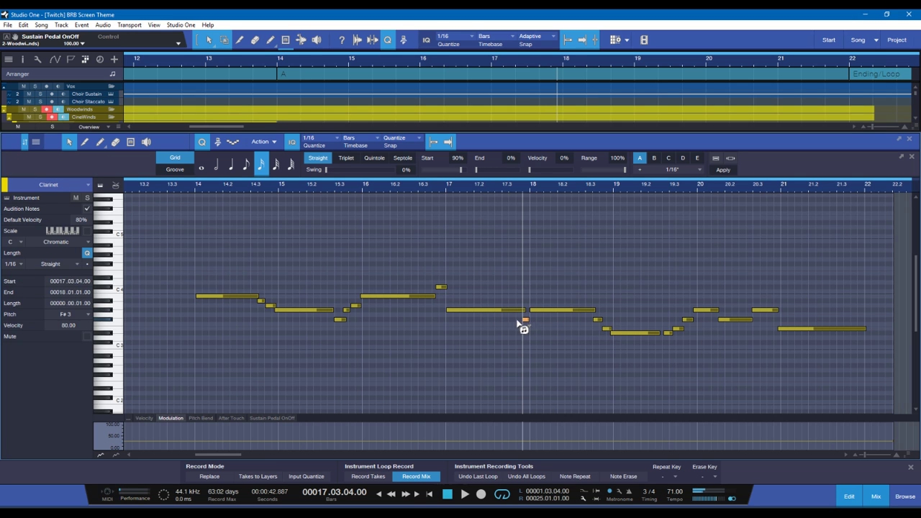
left_click_drag(523, 320, 517, 320)
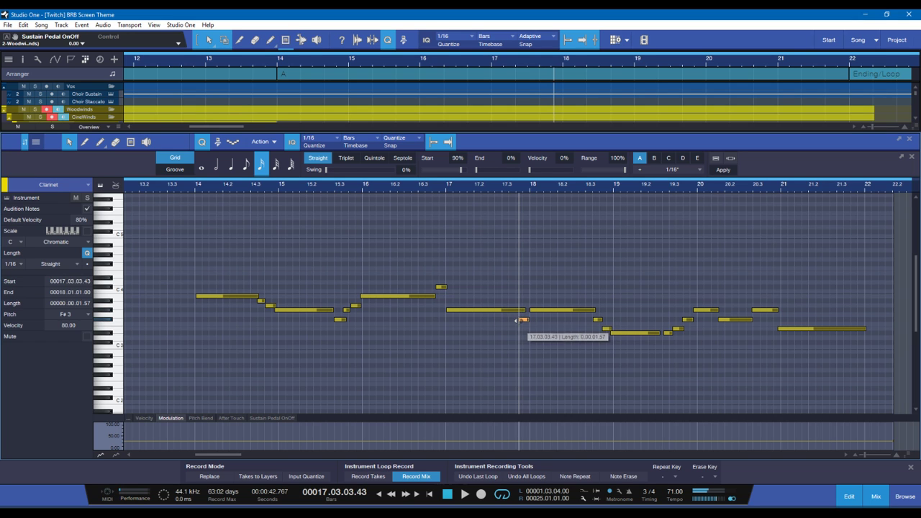
left_click(417, 189)
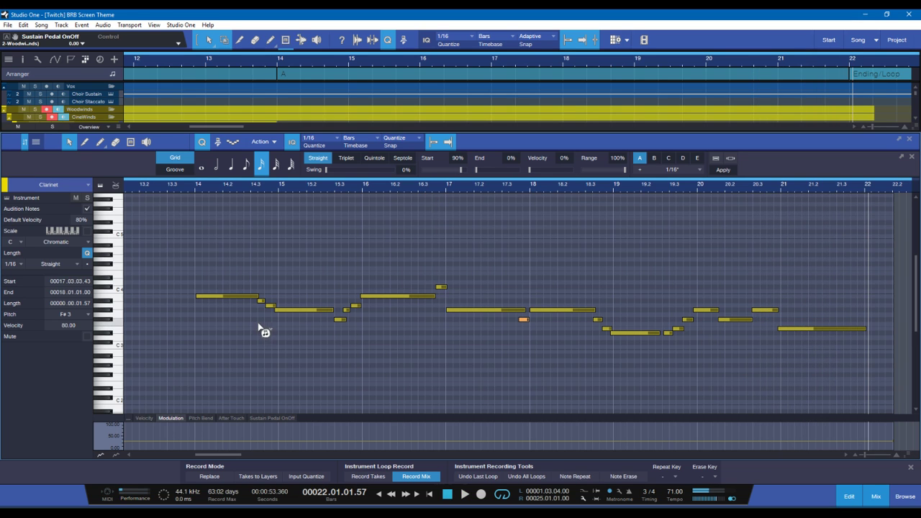
Step: Set the quantize value to 1/8 triplet and quantize the three clarinet notes leading into bar 15
left_click(258, 275)
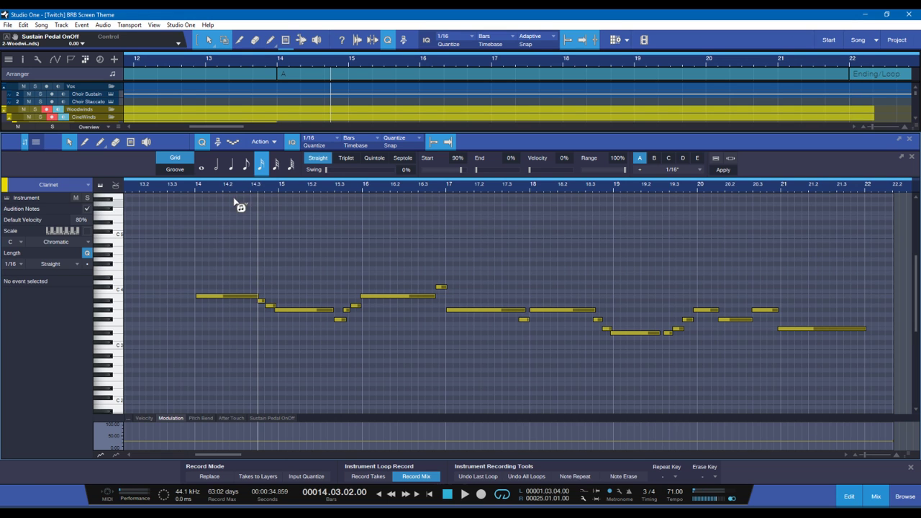
left_click(246, 165)
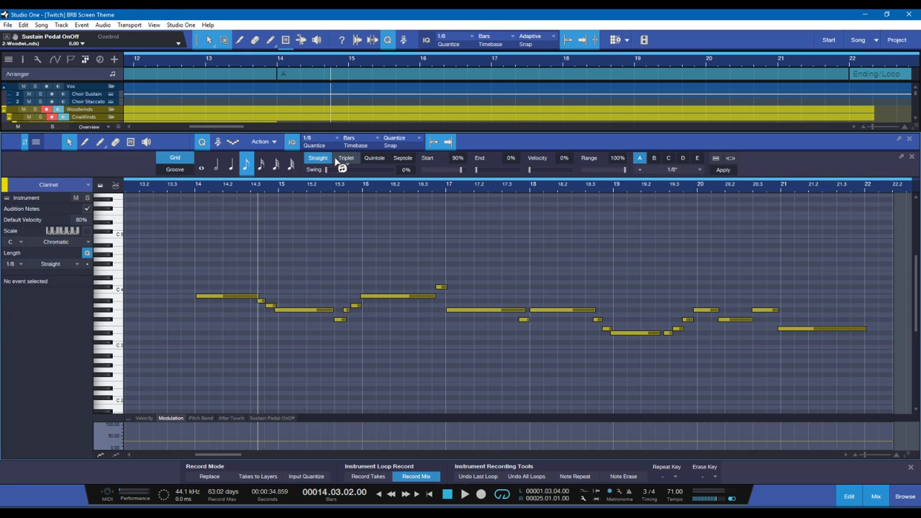
left_click(343, 159)
scroll(330, 251, "up", 2)
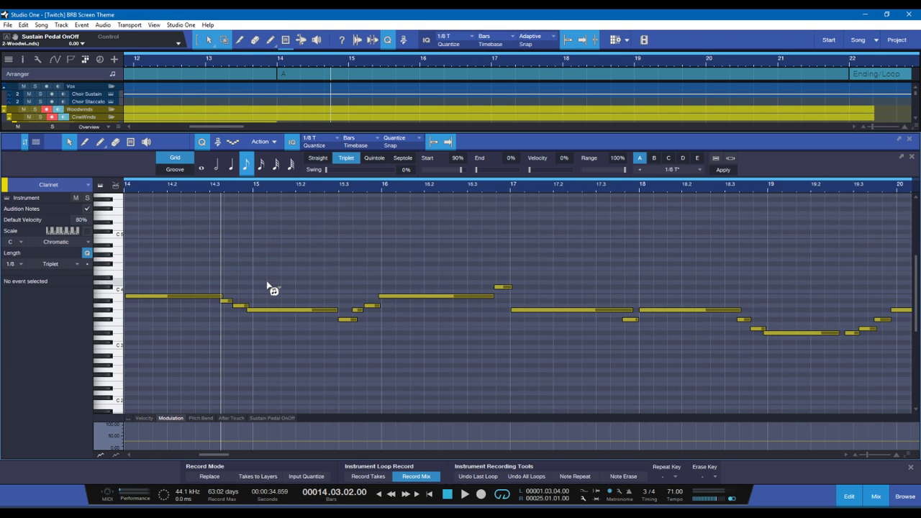
scroll(232, 317, "left", 3)
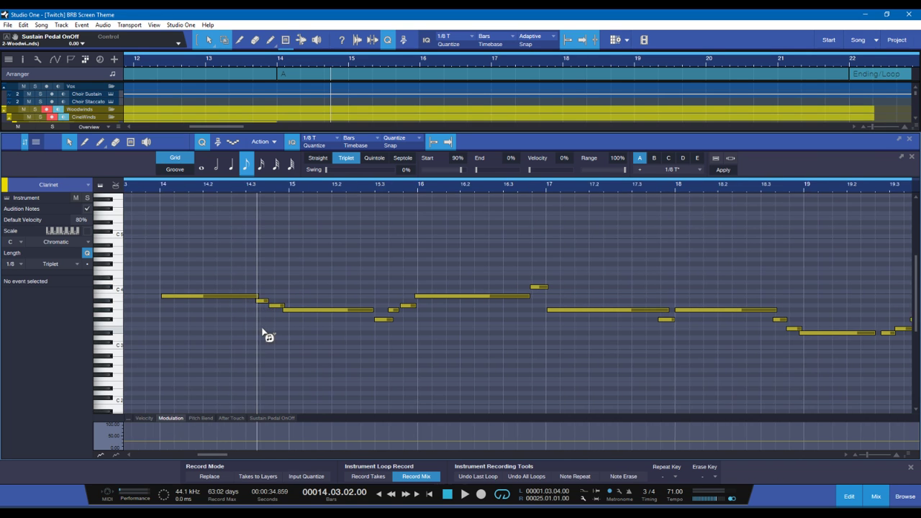
left_click_drag(298, 302, 325, 317)
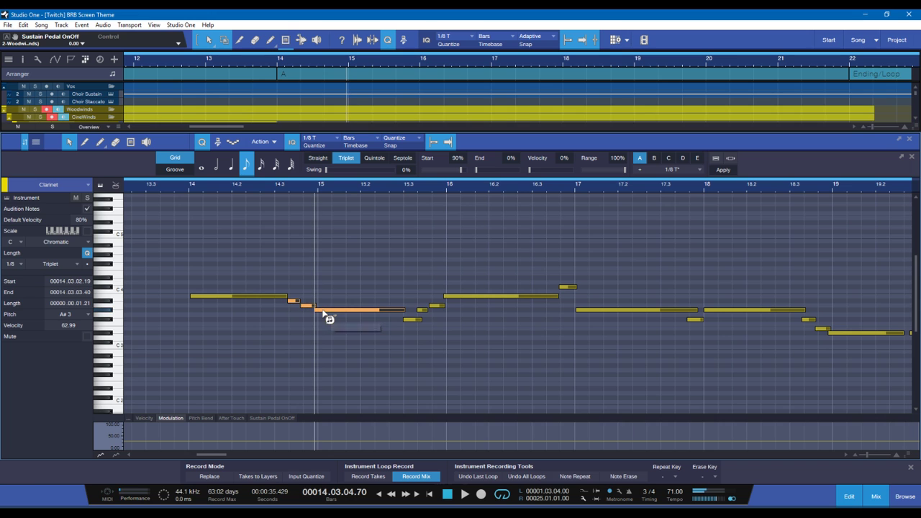
Step: Play the clarinet melody from bar 13 to the start of bar 16
left_click(177, 186)
key("space")
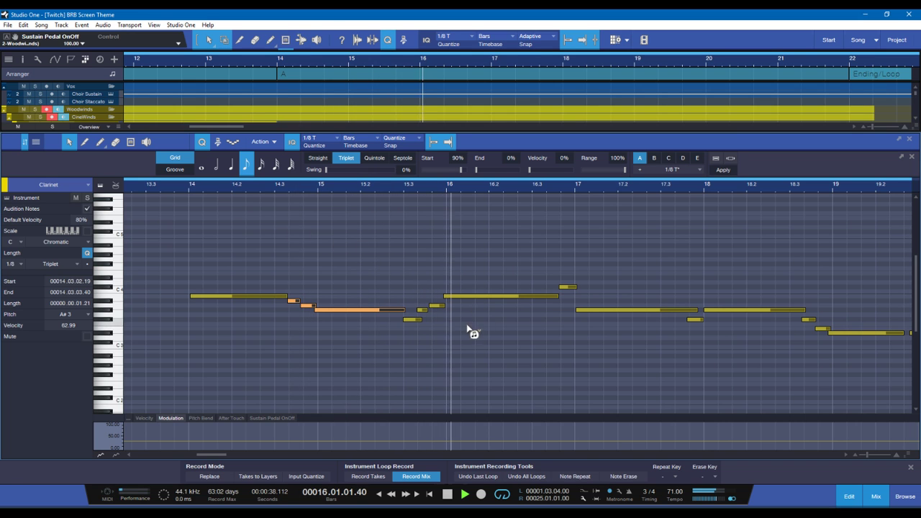
key("space")
Step: Lengthen the short G#3 note near the end of bar 15 to 0.0.1.62
left_click(416, 333)
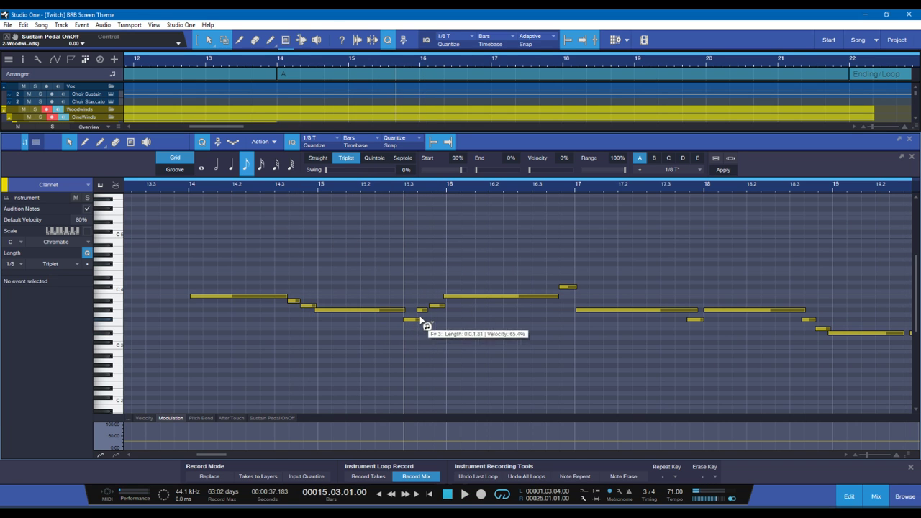
left_click(423, 310)
left_click_drag(427, 310, 437, 310)
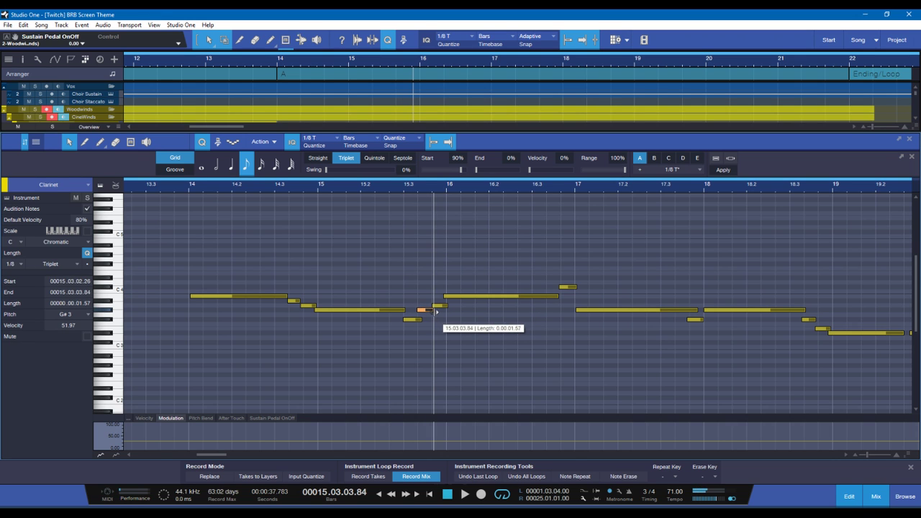
Step: Replay the clarinet melody several times from the last beats of bar 15, continuing into bar 19
left_click(389, 191)
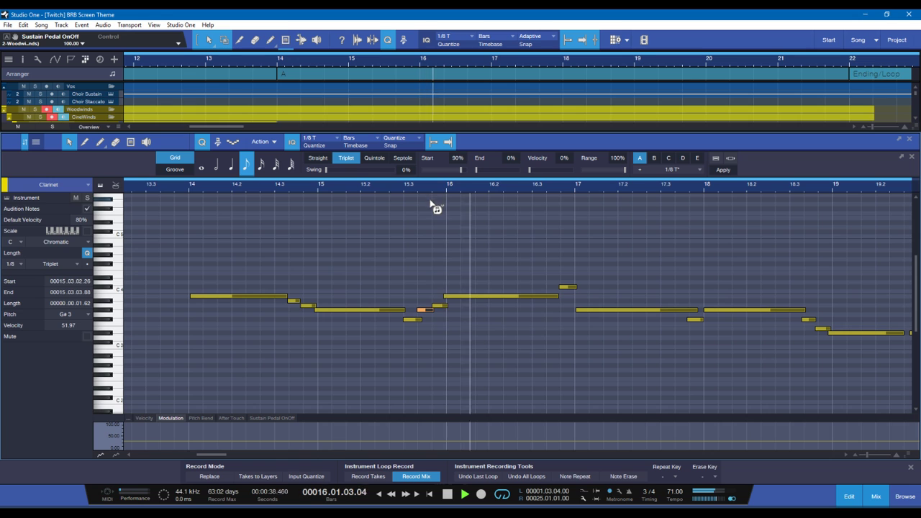
key("space")
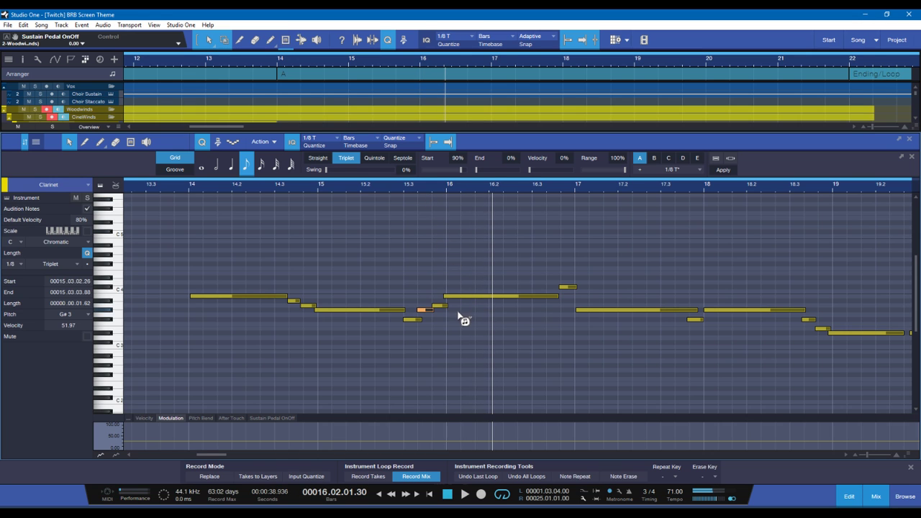
left_click(404, 190)
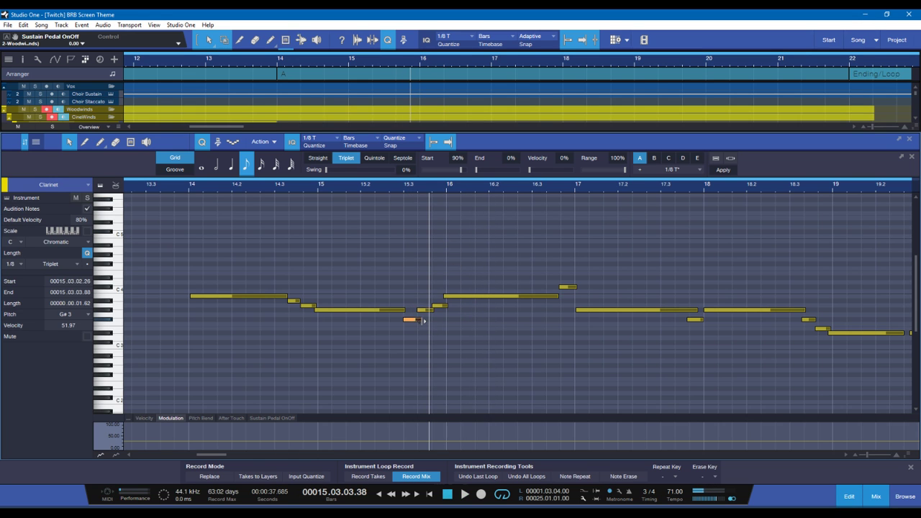
left_click(394, 190)
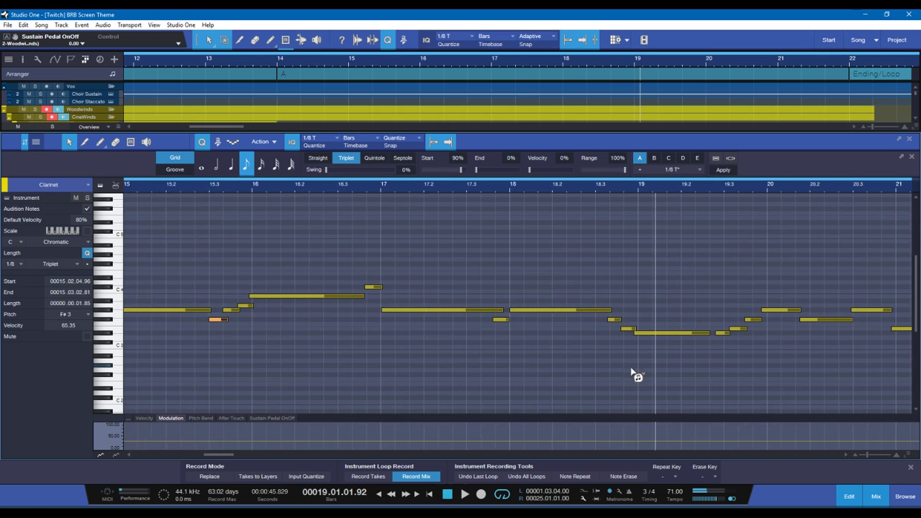
Step: Quantize the three clarinet notes leading into bar 19 to the 1/8 triplet grid
left_click(586, 324)
left_click_drag(588, 308, 645, 355)
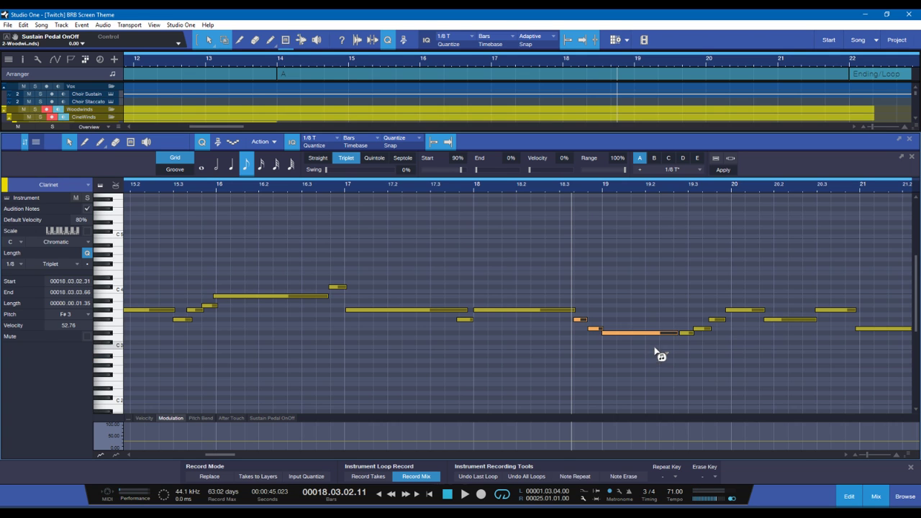
Step: Quantize the clarinet notes from the start of bar 20 through the long final E3 note to the straight 1/8 grid
left_click(676, 346)
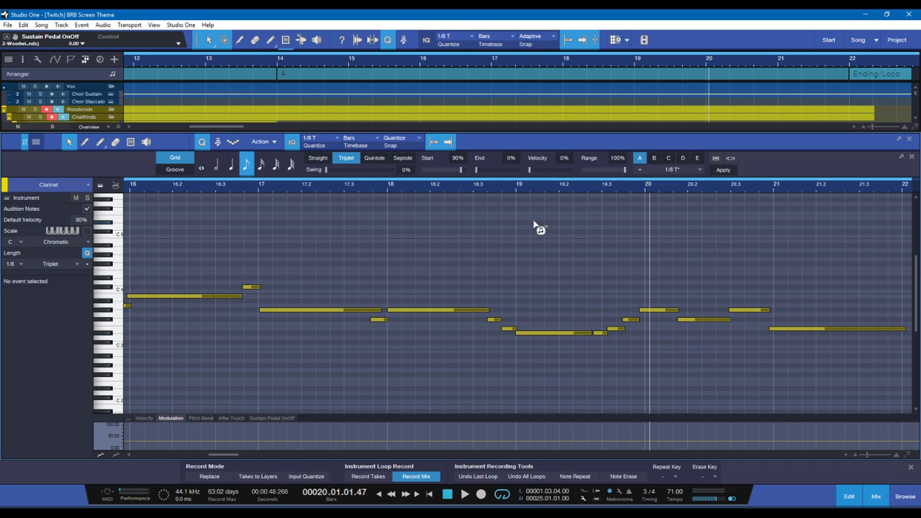
left_click(346, 159)
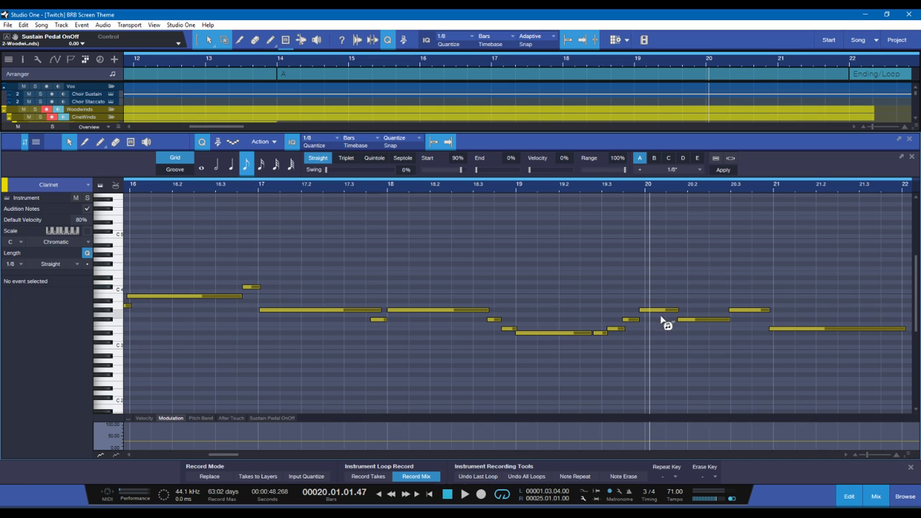
left_click_drag(661, 319, 701, 321)
left_click(741, 311)
left_click(780, 331)
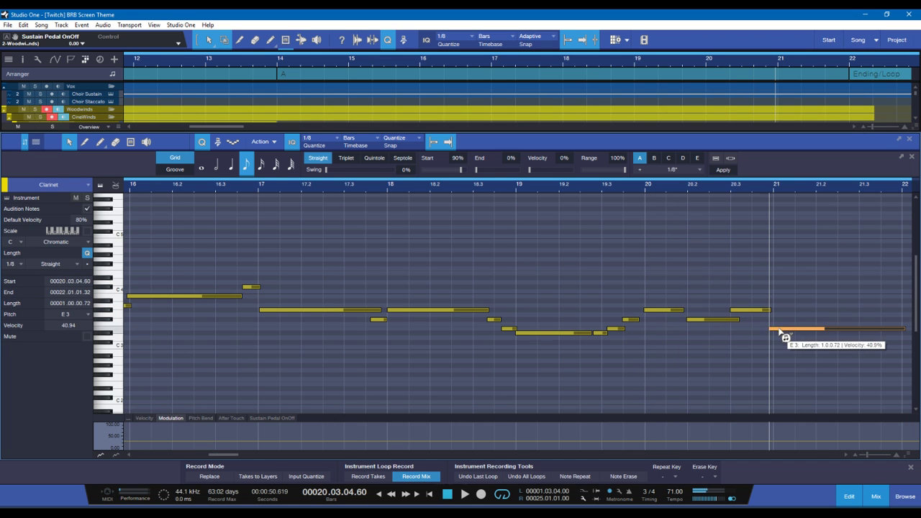
scroll(756, 341, "right", 3)
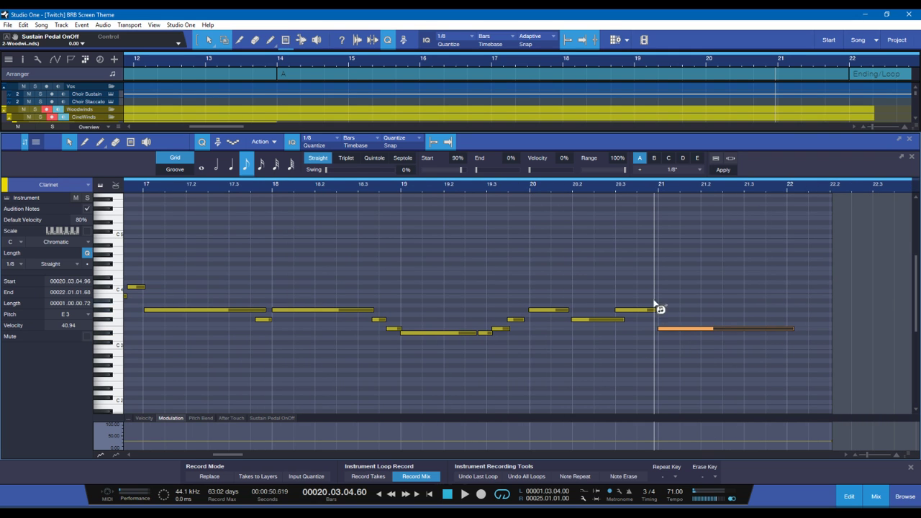
Step: Extend the start of the final E3 note to slightly before bar 21 and lengthen the preceding G#3 note to 0.1.0.15
left_click(525, 185)
key("space")
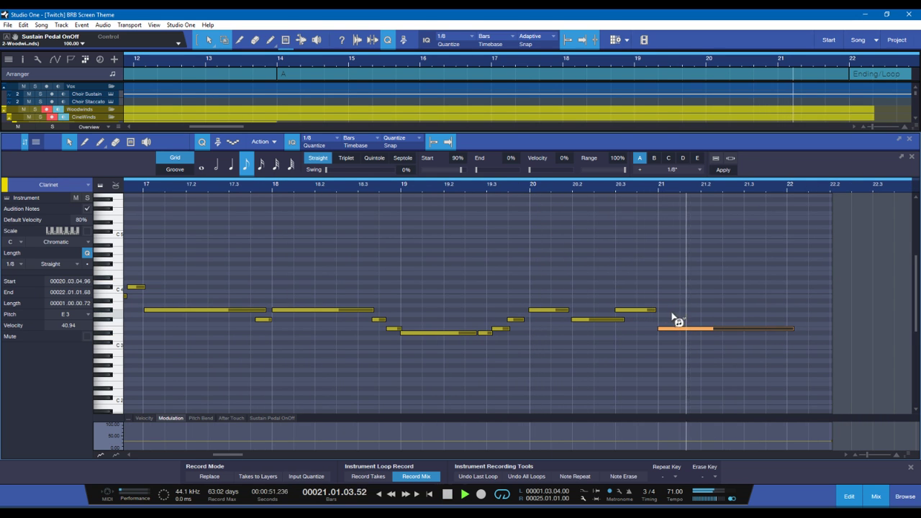
key("space")
left_click_drag(659, 330, 657, 331)
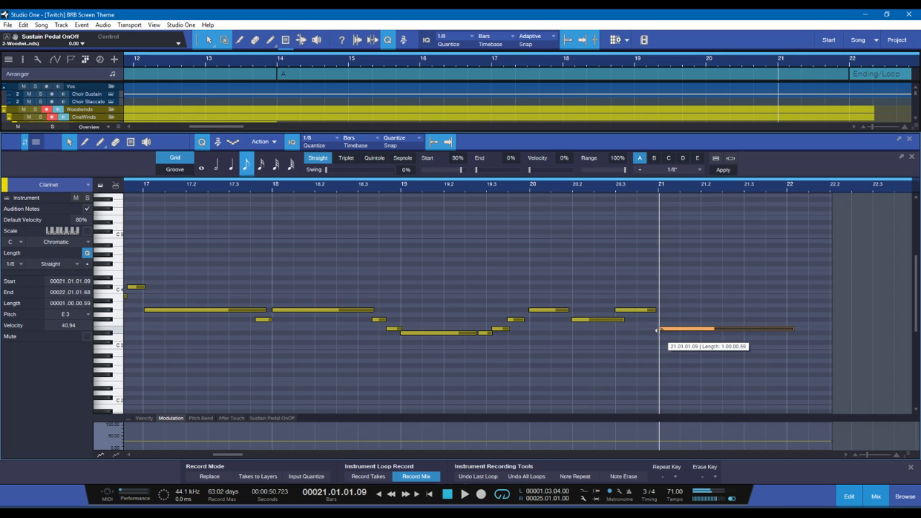
left_click(659, 310)
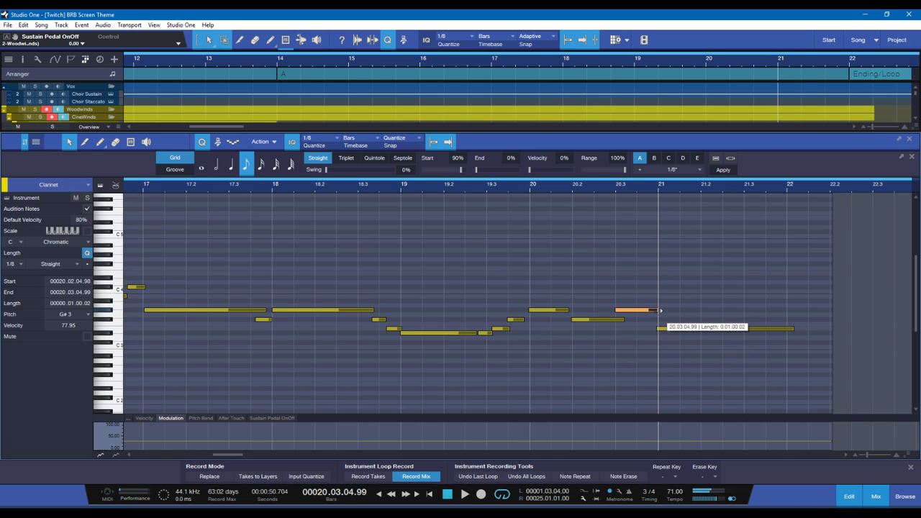
left_click_drag(661, 311, 663, 310)
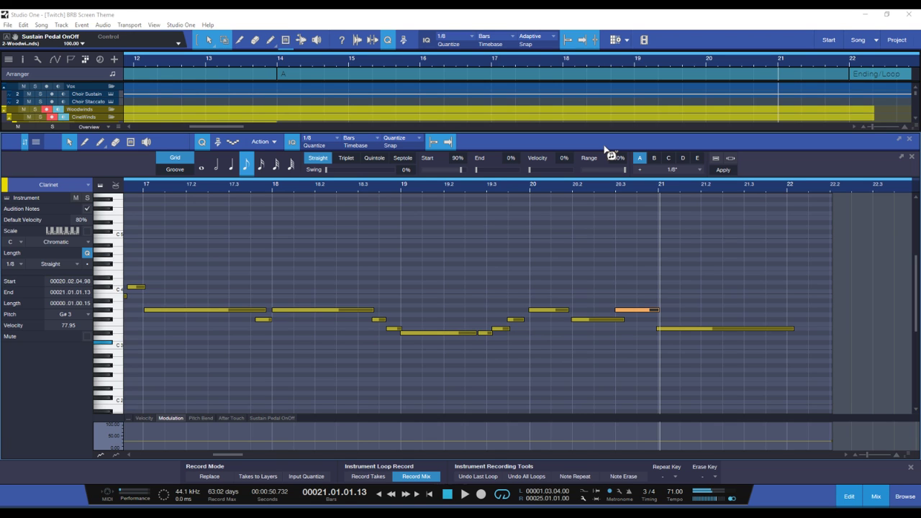
Step: Play the clarinet melody from before its first note at bar 14 into bar 20
left_click(375, 263)
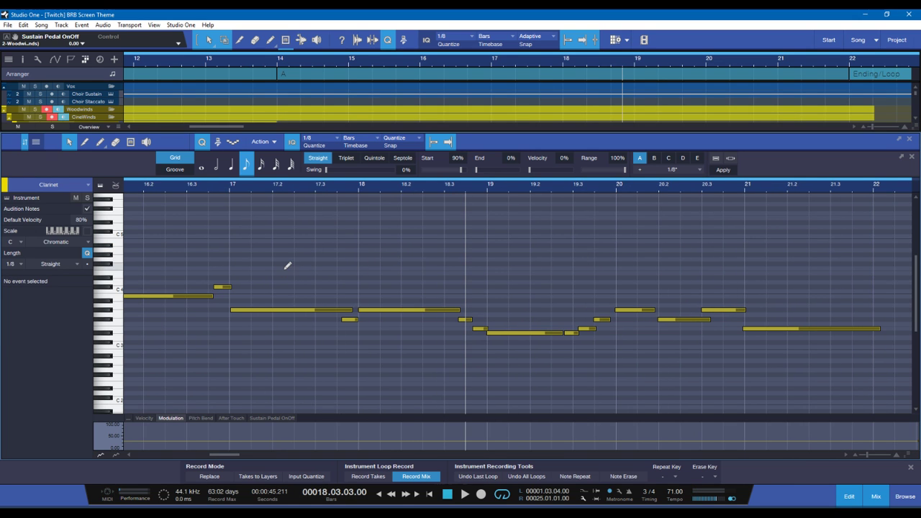
scroll(286, 264, "down", 2)
left_click_drag(226, 462, 212, 461)
left_click(130, 189)
key("space")
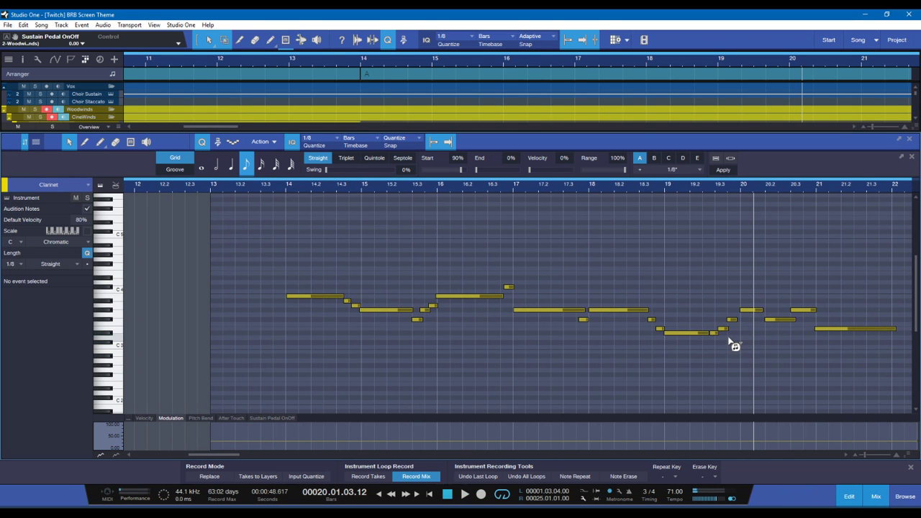
Step: Quantize the three short clarinet notes leading into bar 20 to the 1/8 triplet grid
left_click(723, 329)
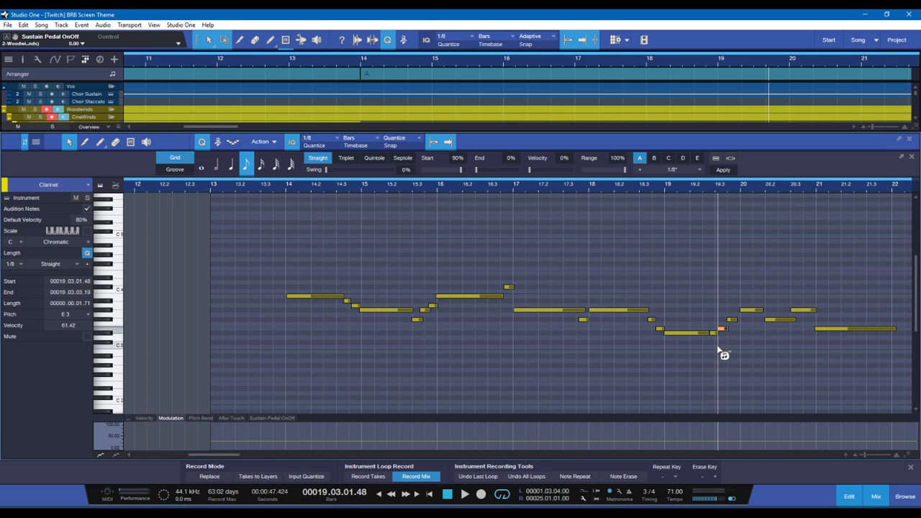
left_click(722, 356)
left_click(346, 158)
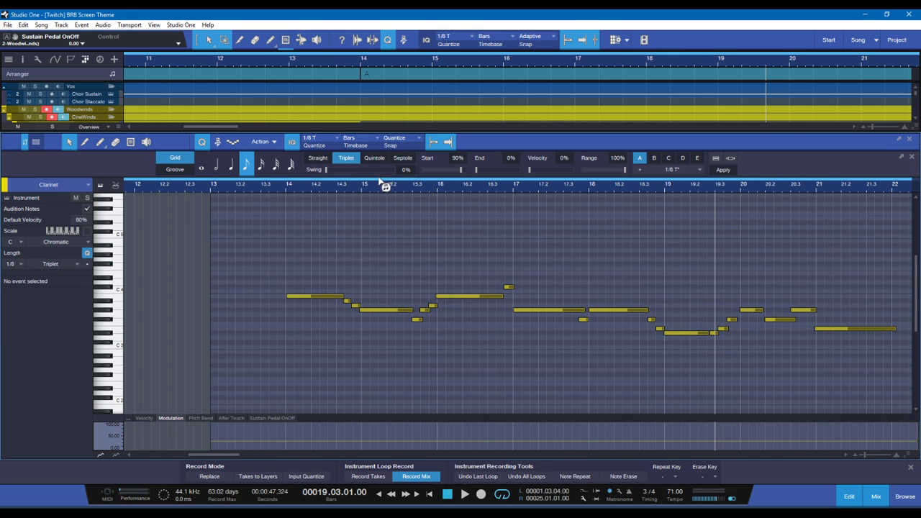
scroll(688, 332, "up", 3)
left_click(681, 344)
scroll(680, 346, "right", 1)
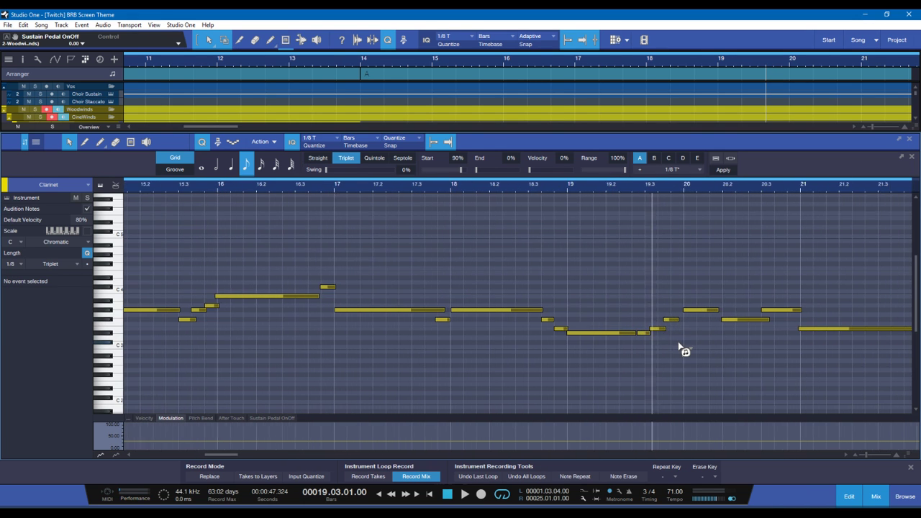
Step: Lengthen the long D#3 note in bar 19 to 0.1.3.70 and the short D#3 note after it to 0.0.1.58
mouse_move(637, 349)
left_mouse_down()
mouse_move(668, 321)
mouse_move(637, 338)
left_mouse_up()
key("space")
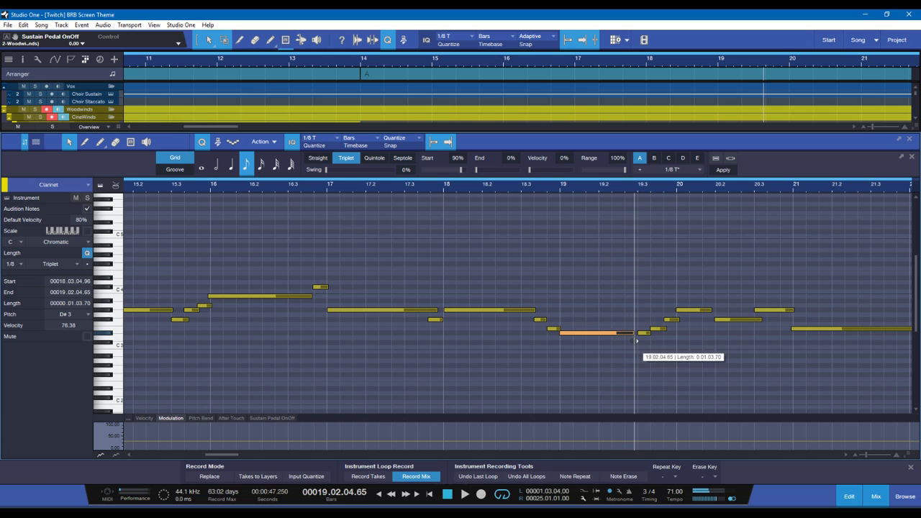
left_click(648, 332)
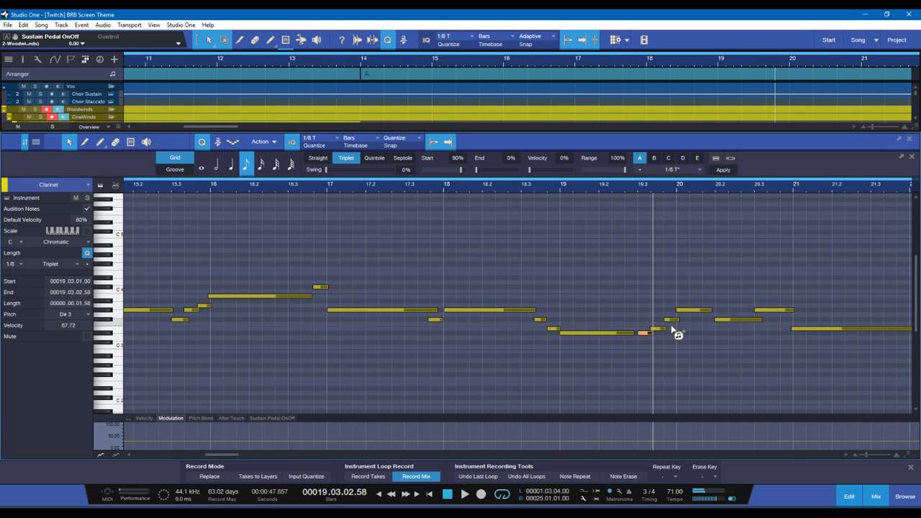
Step: Play the passage around bar 20 and lengthen the G#3 note at the start of that bar to 0.1.0.30
scroll(684, 330, "right", 3)
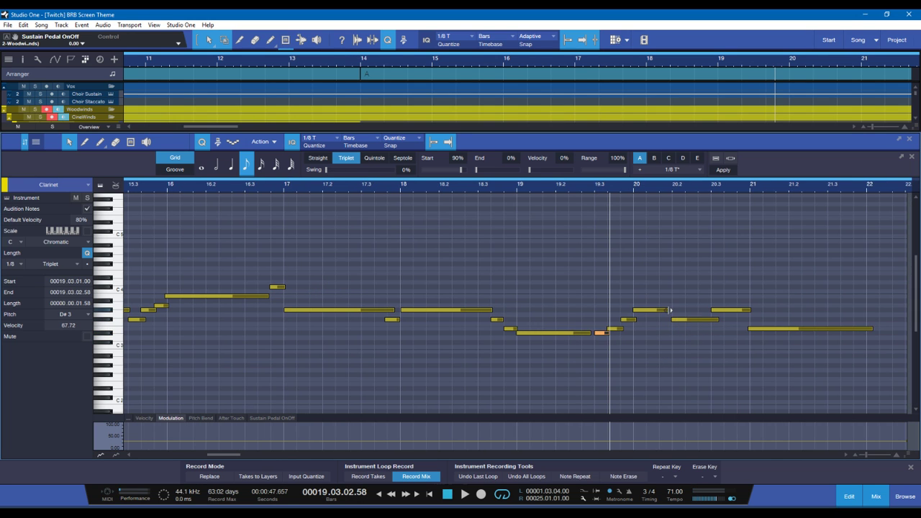
key("space")
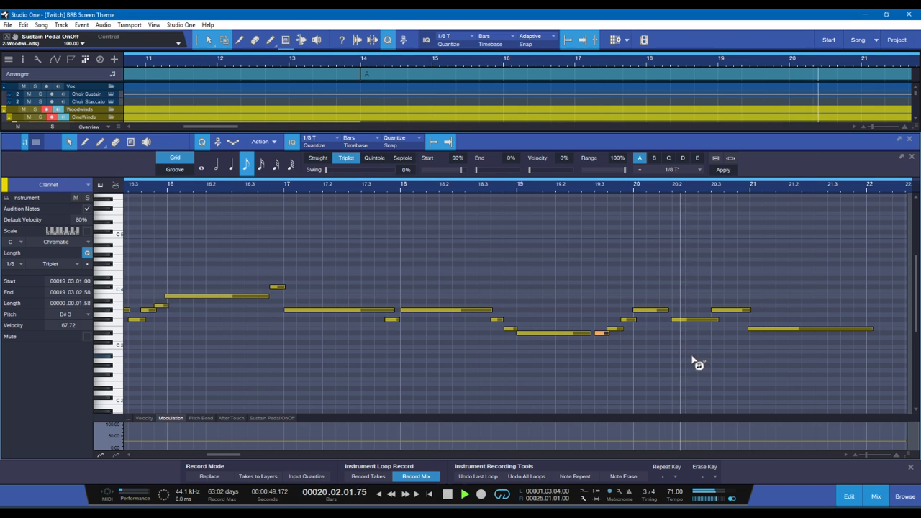
key("space")
left_click_drag(672, 309, 675, 309)
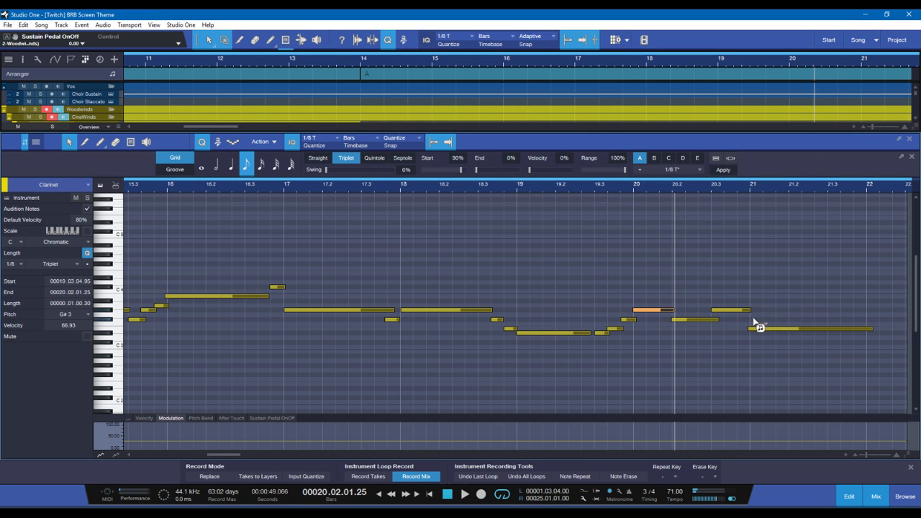
left_click(429, 354)
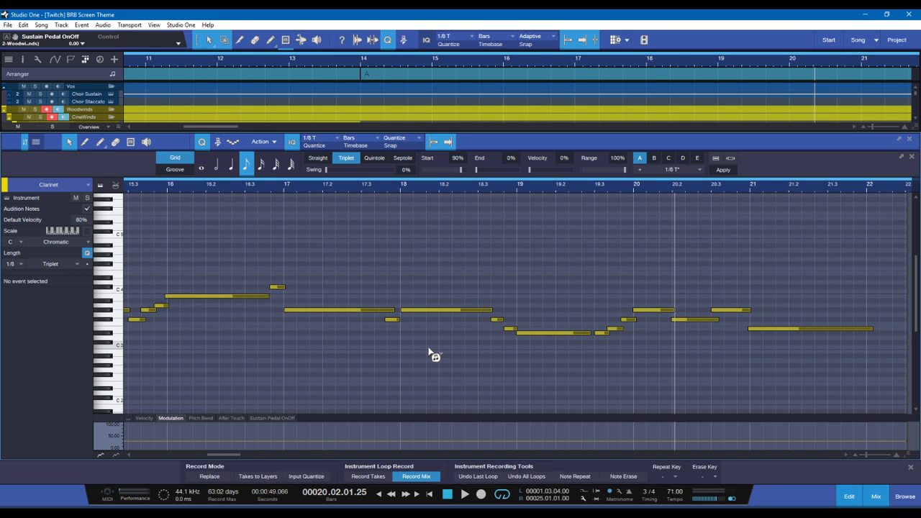
Step: Play the melody from before bar 14 into bar 17 and lengthen the long B3 note at bar 16 to 0.2.3.08
left_click(422, 369)
scroll(353, 353, "left", 4)
scroll(311, 340, "left", 2)
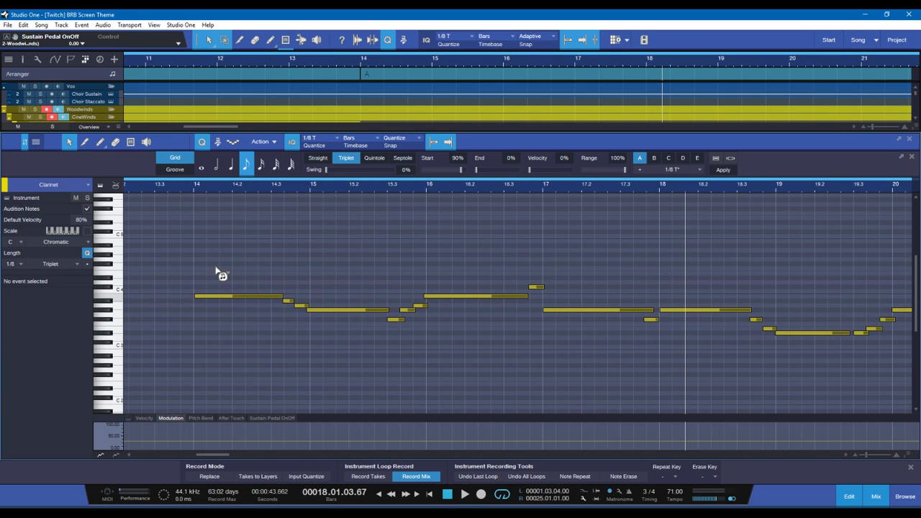
left_click(160, 185)
key("space")
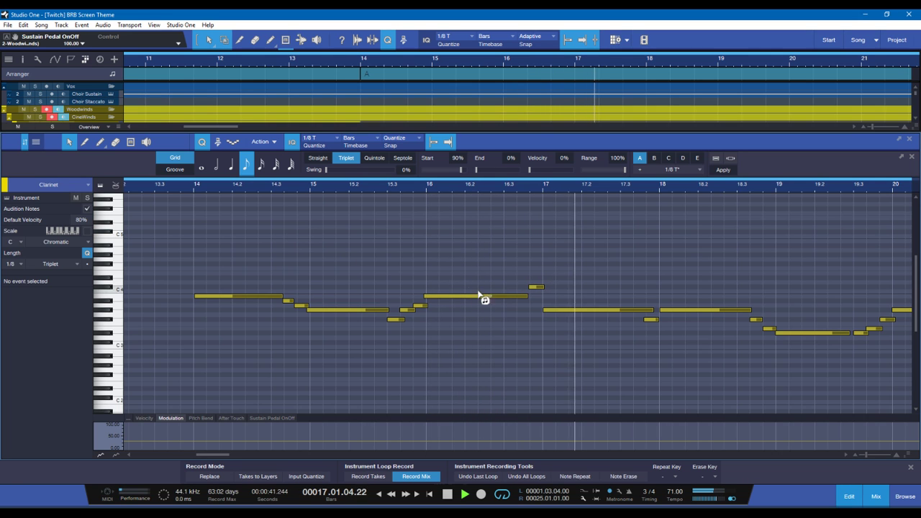
left_click_drag(527, 296, 492, 295)
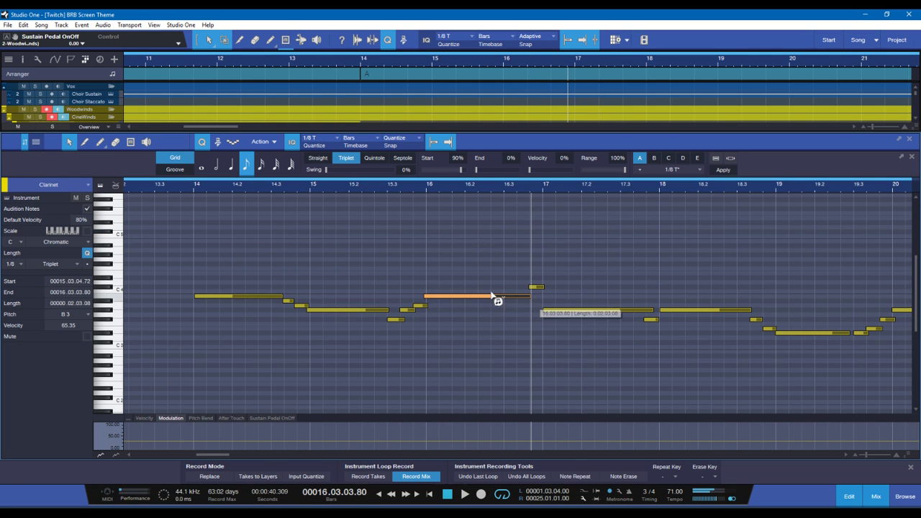
Step: Play the clarinet melody from just before bar 16 to the last beat of bar 21
left_click(415, 189)
key("space")
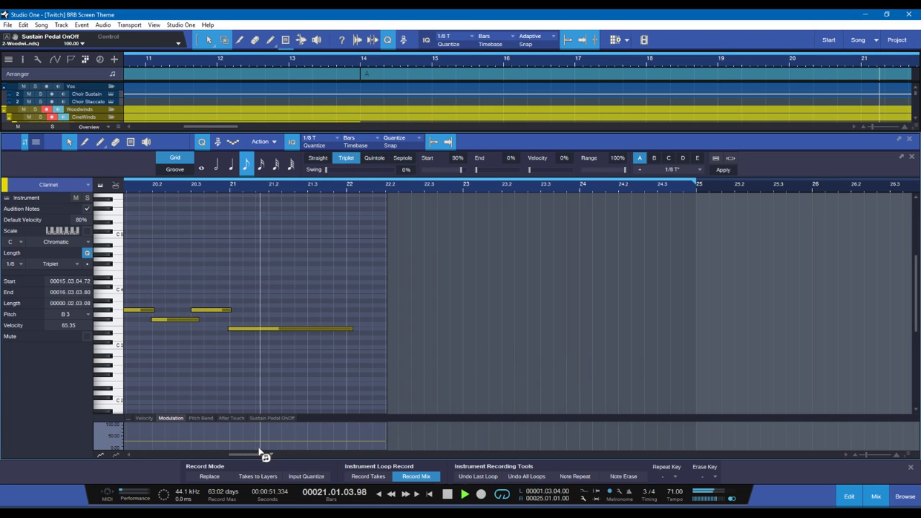
key("space")
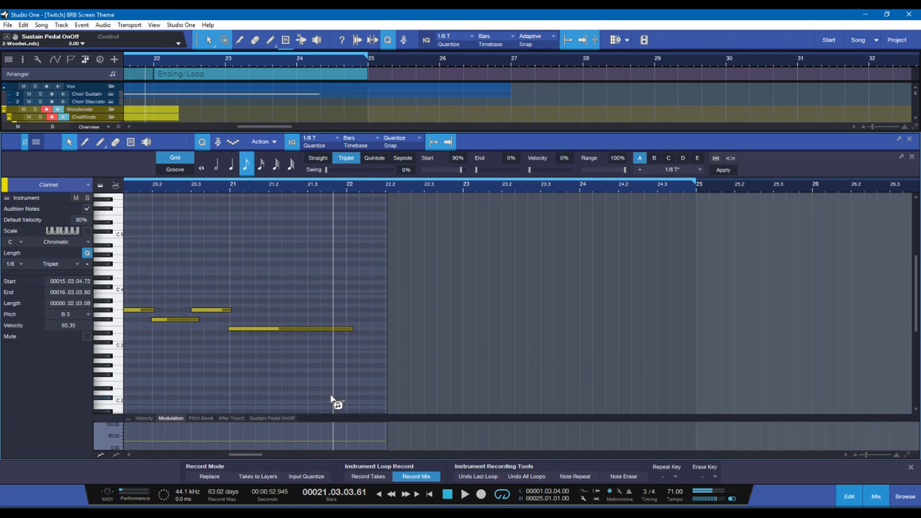
Step: Draw a modulation ramp falling to zero from late bar 21 to bar 22, returning to the previous level just after the last note
key("5")
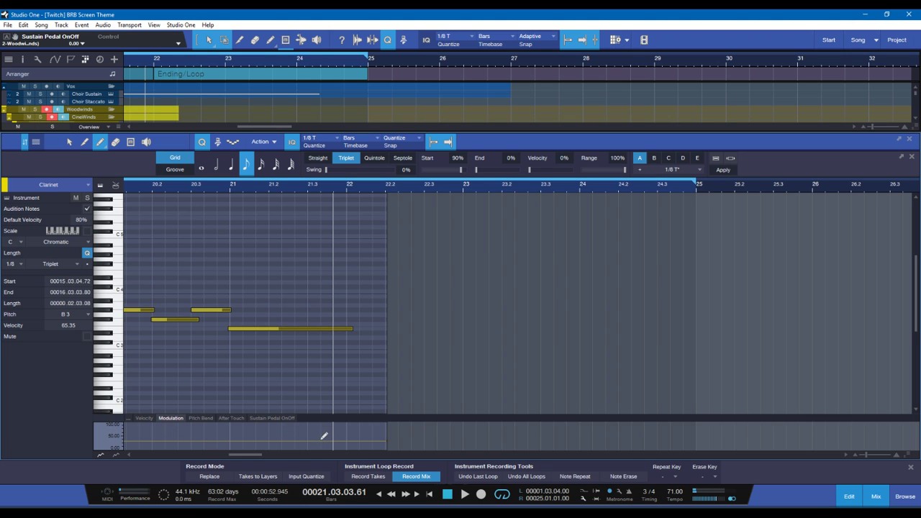
key("l")
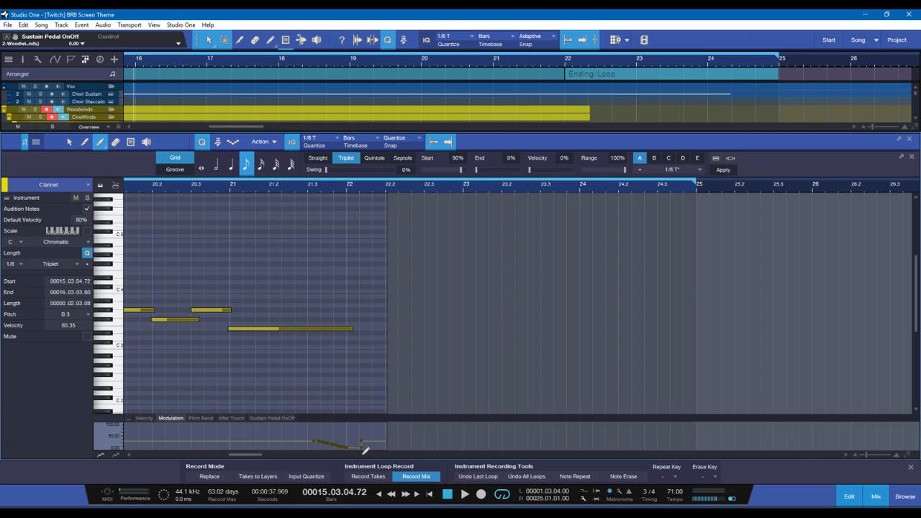
scroll(245, 455, "left", 5)
key("1")
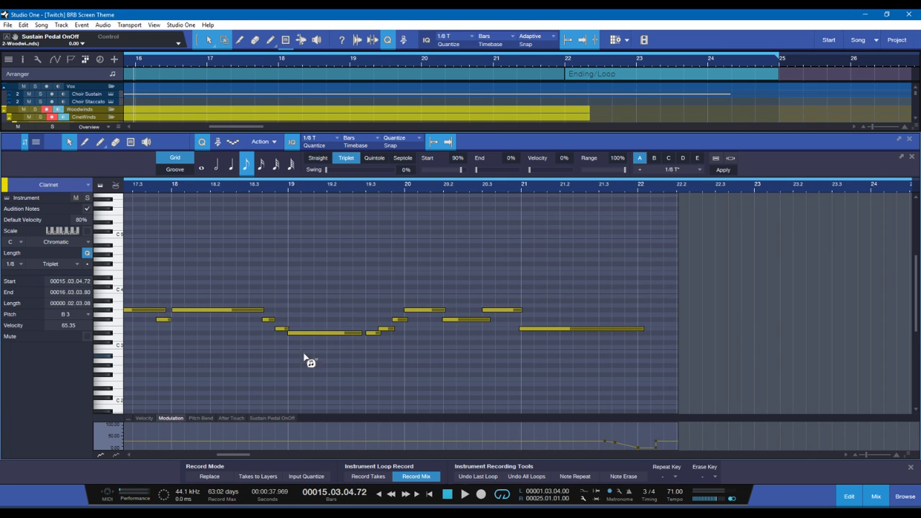
Step: Split the long G#3 note in bar 18 at 18.3.1 and set the first part's length to 0.1.3.82
scroll(252, 360, "left", 1)
scroll(252, 360, "up", 1)
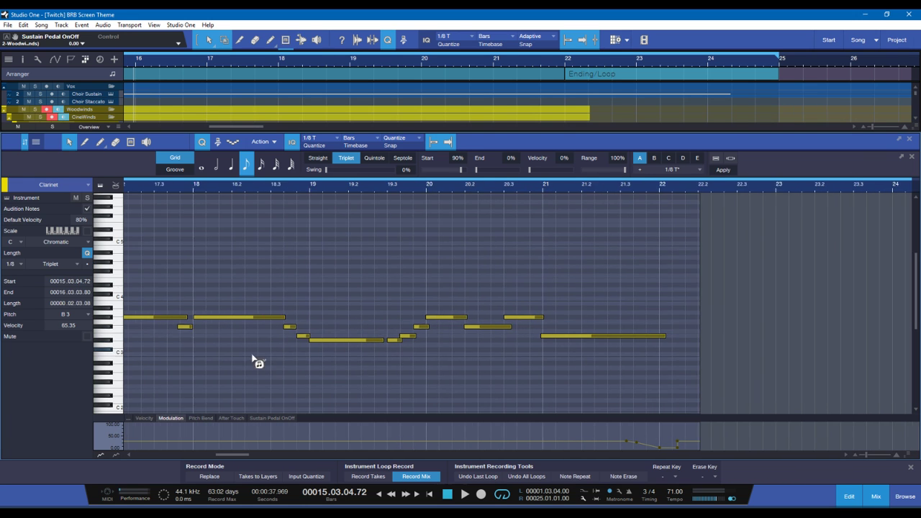
scroll(256, 360, "left", 3)
key("5")
left_click(339, 317)
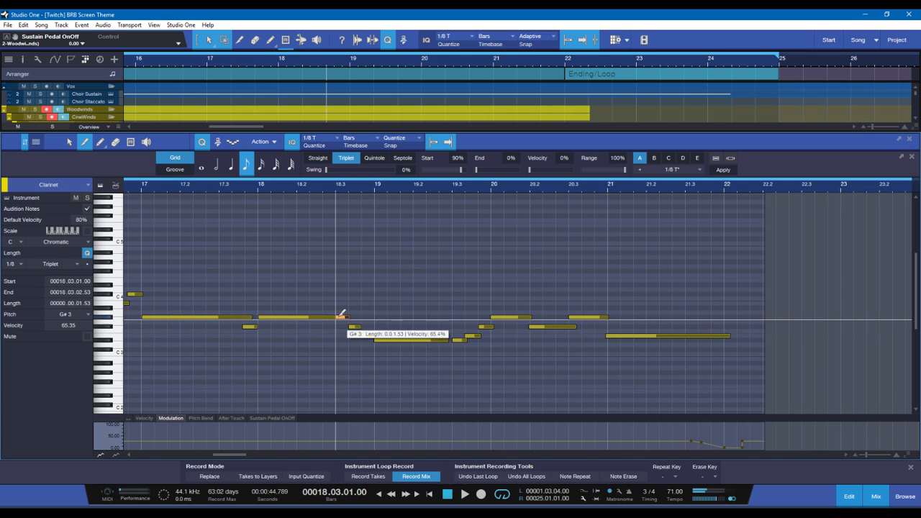
key("1")
left_click(335, 317)
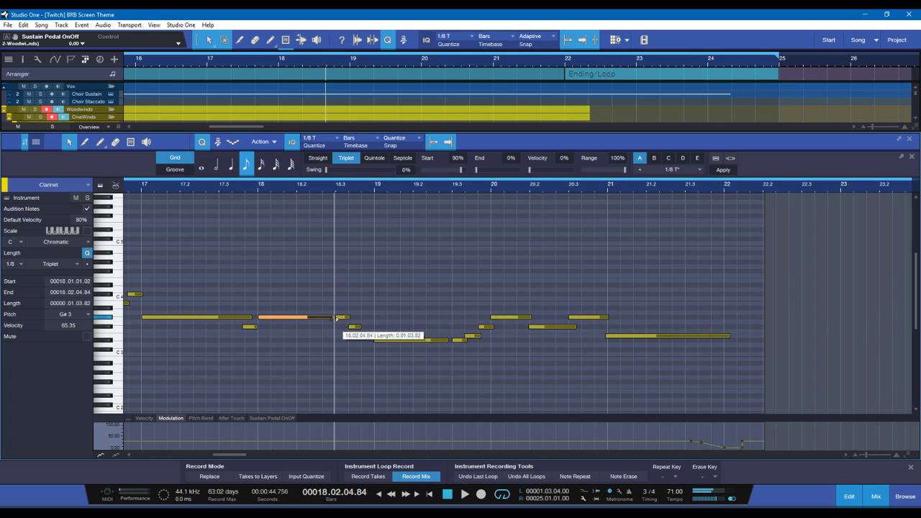
Step: Play the melody from just before bar 17 and lengthen the short split-off G#3 note in bar 18 to 0.0.1.57
scroll(288, 310, "left", 1)
left_click(159, 187)
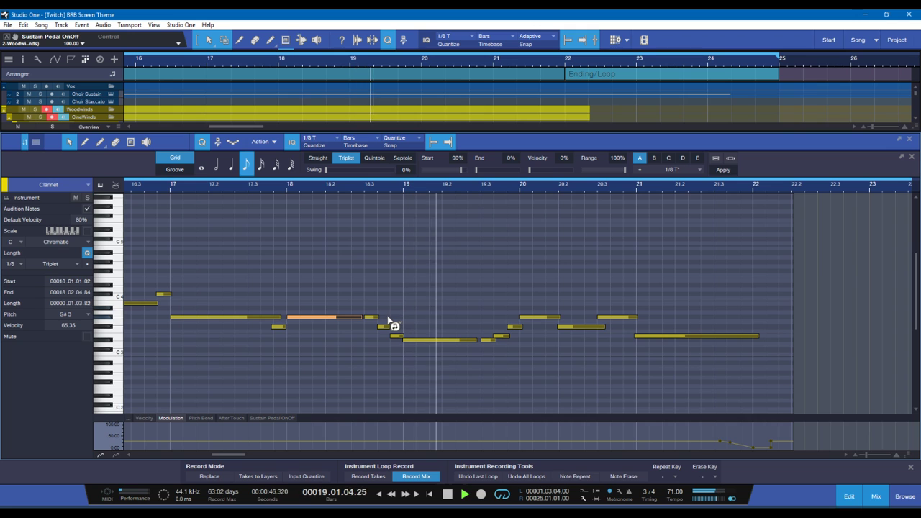
key("space")
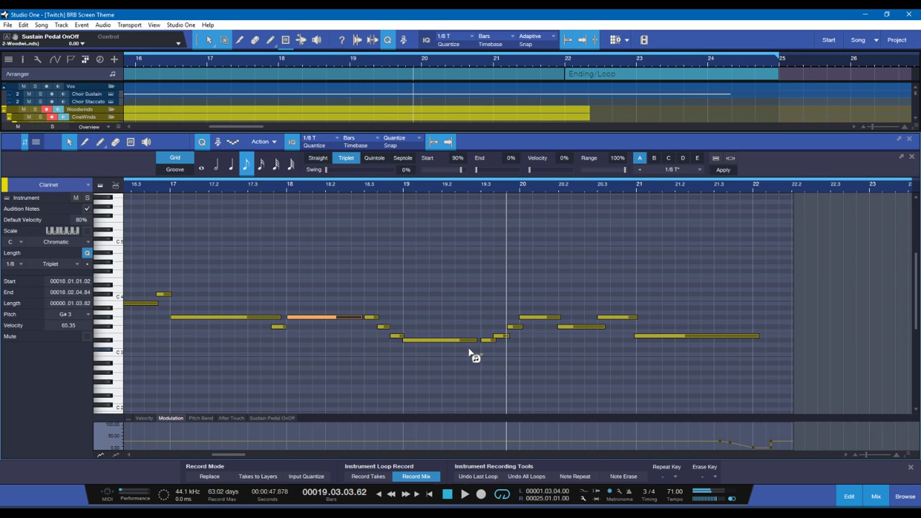
left_click_drag(375, 317, 381, 317)
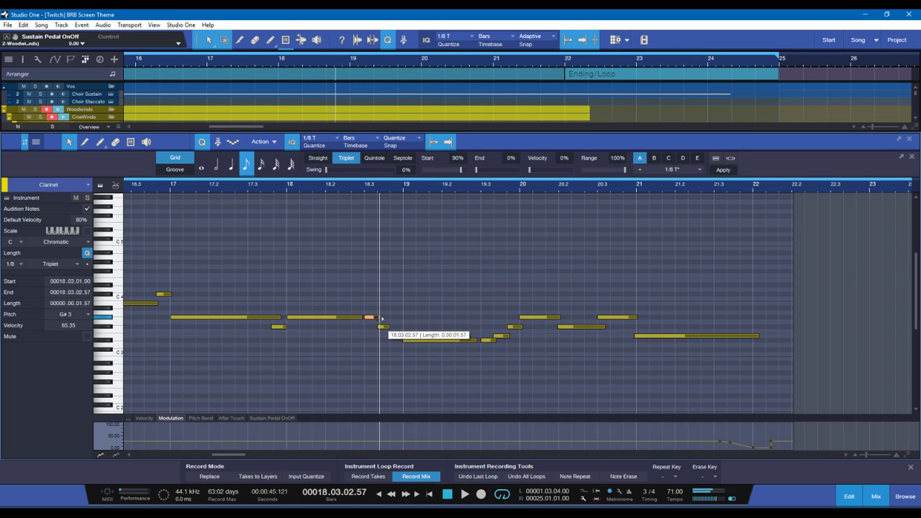
Step: Switch the grid to straight 1/8 and split the long D#3 note in bar 19 at 19.2.3
left_click(478, 358)
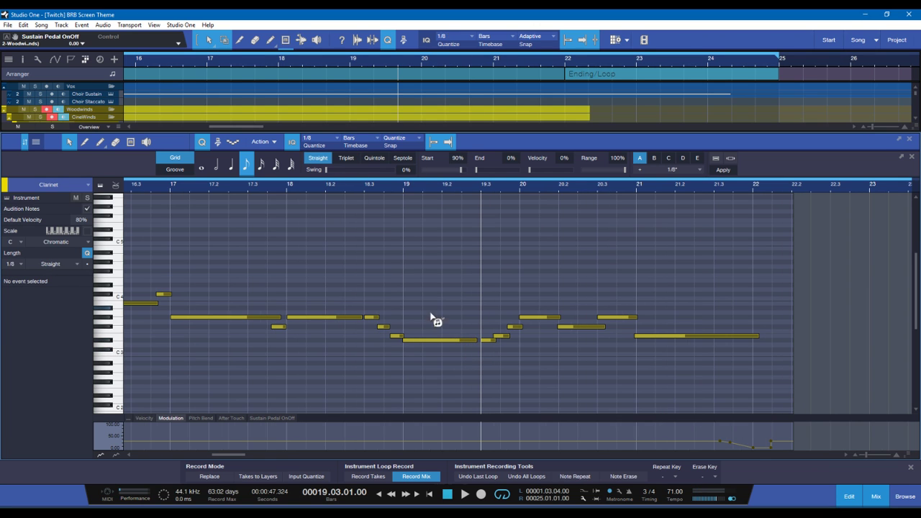
key("5")
left_click(461, 336)
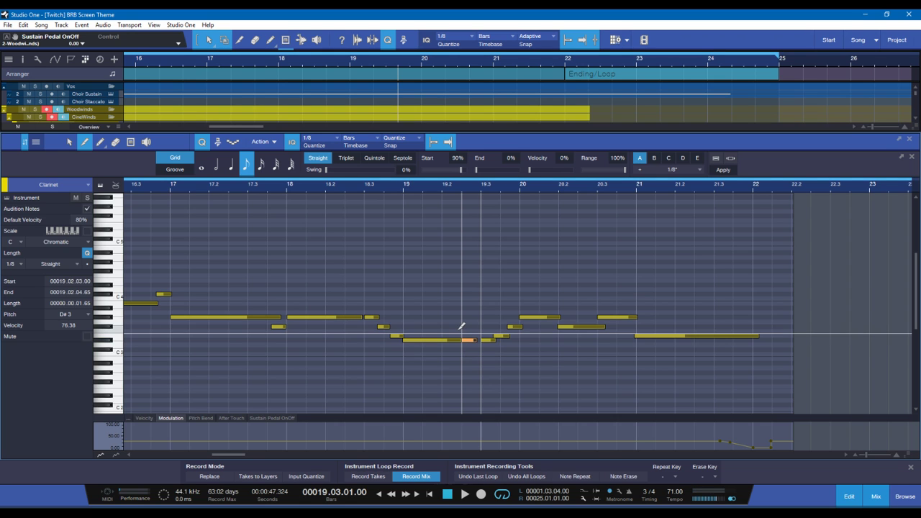
Step: Shorten the first part of the split D#3 note in bar 19 to 0.1.1.87 and play the clarinet melody through its last note
key("1")
left_click(455, 341)
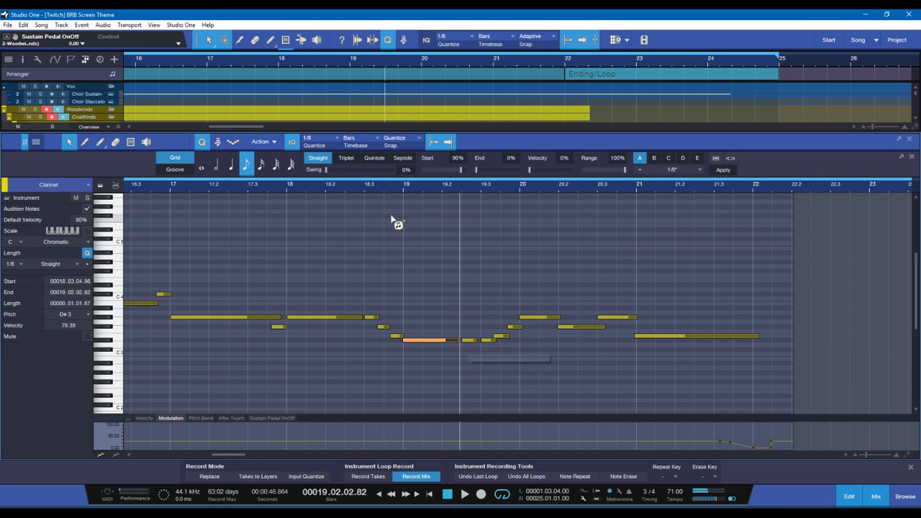
left_click(357, 189)
key("space")
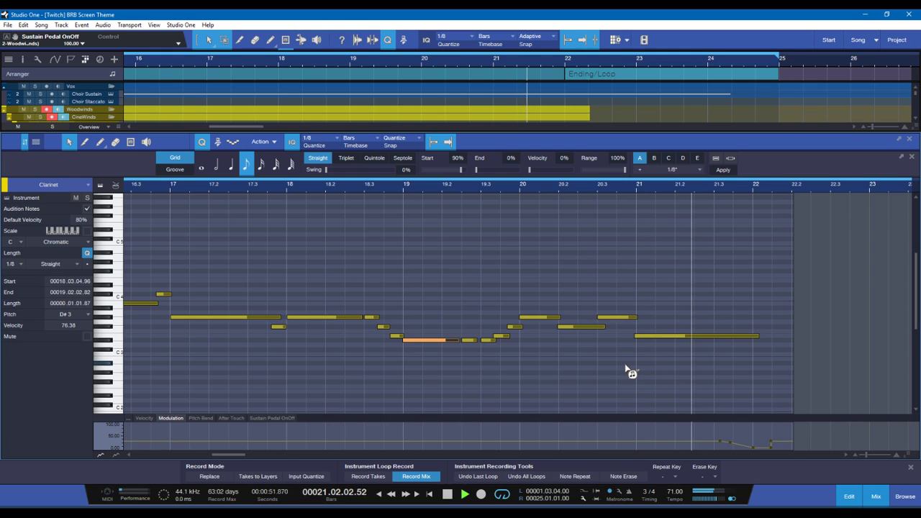
key("space")
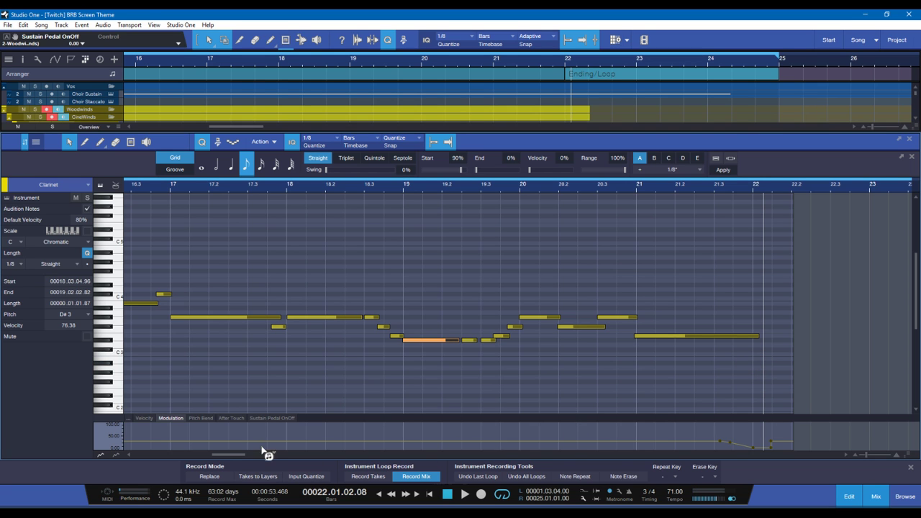
Step: Return to the full arrangement, play the song from the beginning through bar 24 and save it
key("F2")
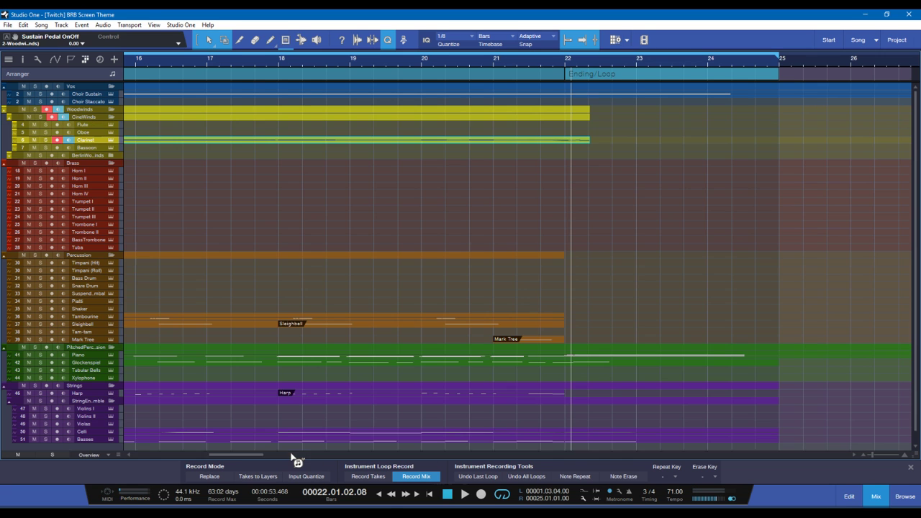
left_click(392, 494)
left_click(175, 70)
key("space")
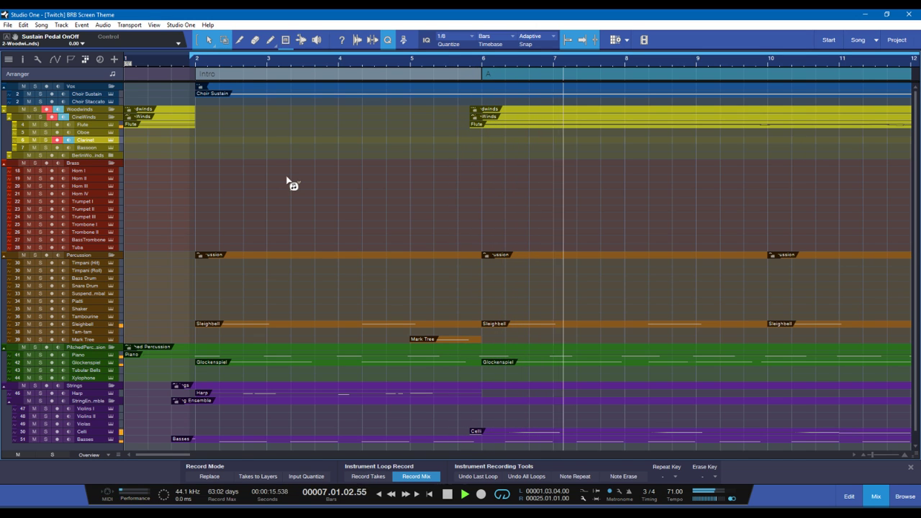
key("ctrl+s")
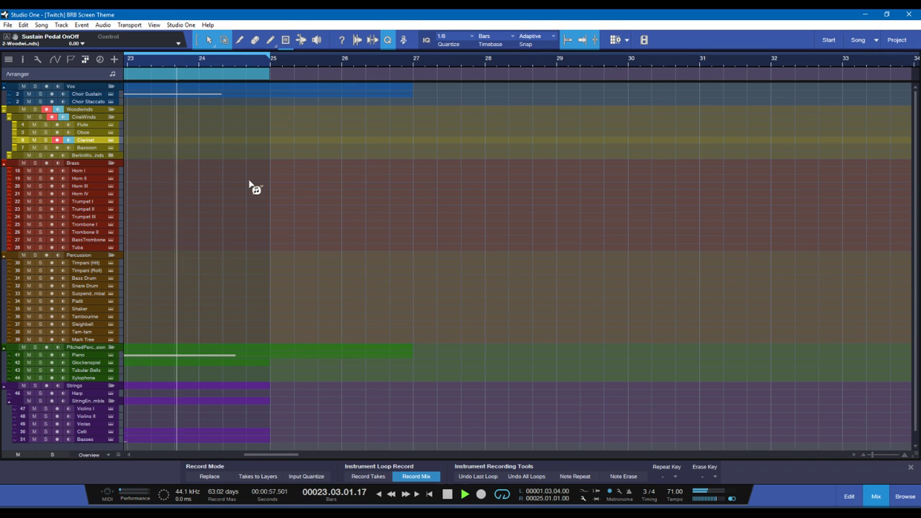
key("space")
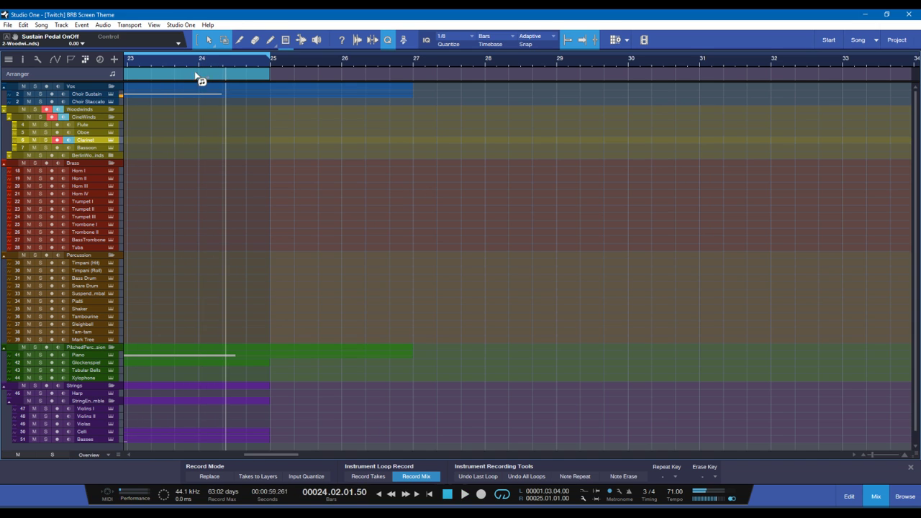
Step: Open the Choir Sustain part for editing and play its ending from bar 22
left_click(128, 63)
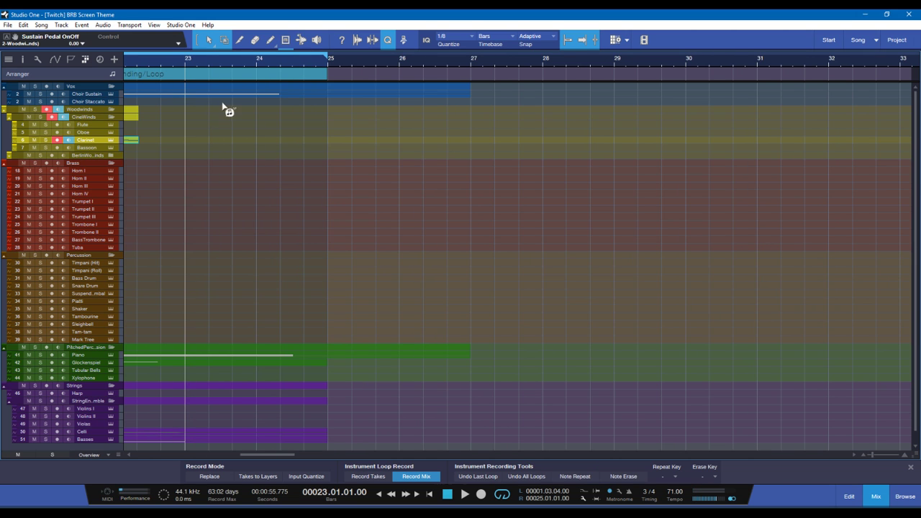
double_click(229, 96)
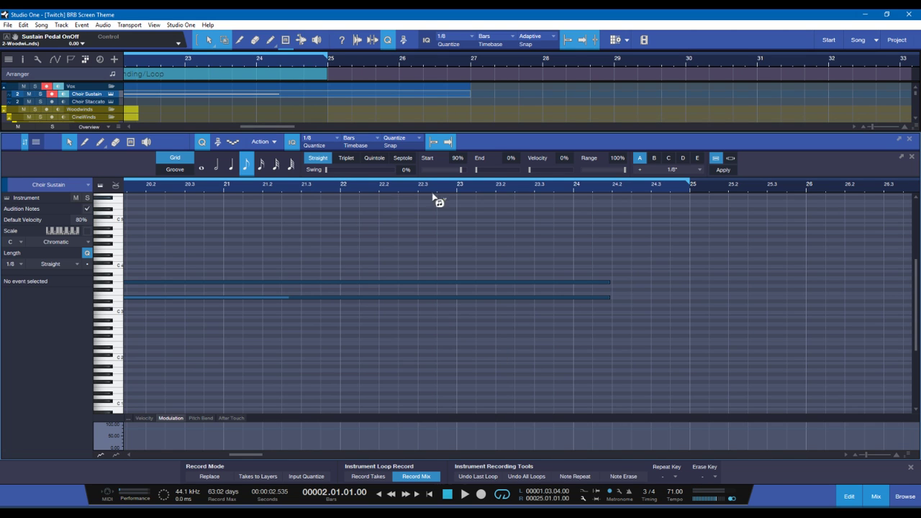
left_click(341, 189)
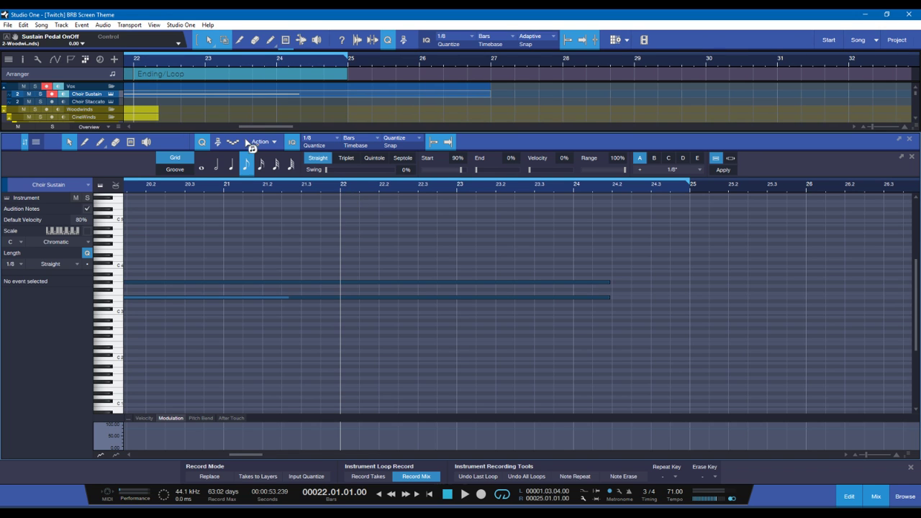
key("space")
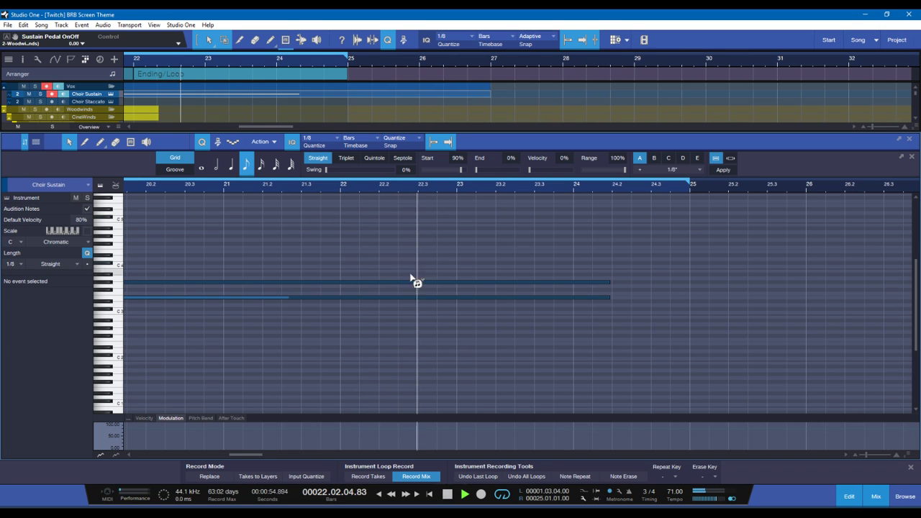
key("space")
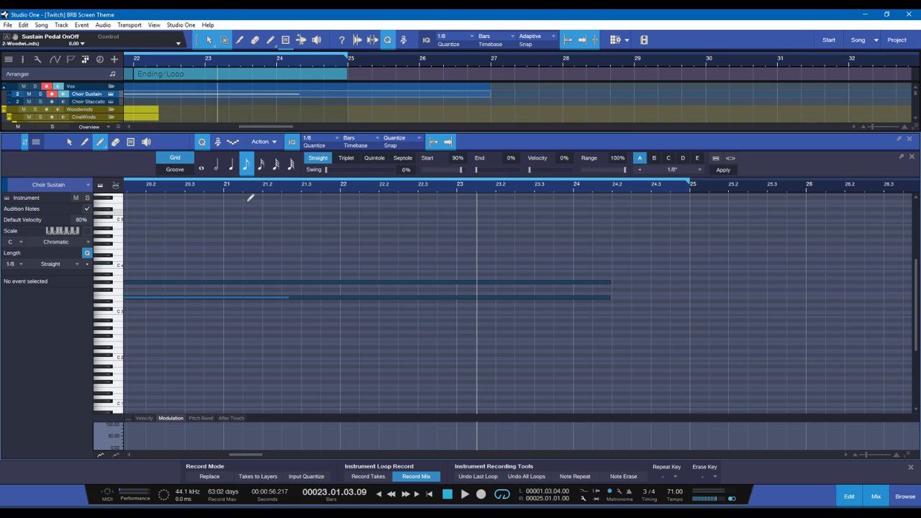
Step: Draw a parabolic modulation curve falling to zero from bar 23 to 23.3.3 on Choir Sustain and close the part
left_click(100, 144)
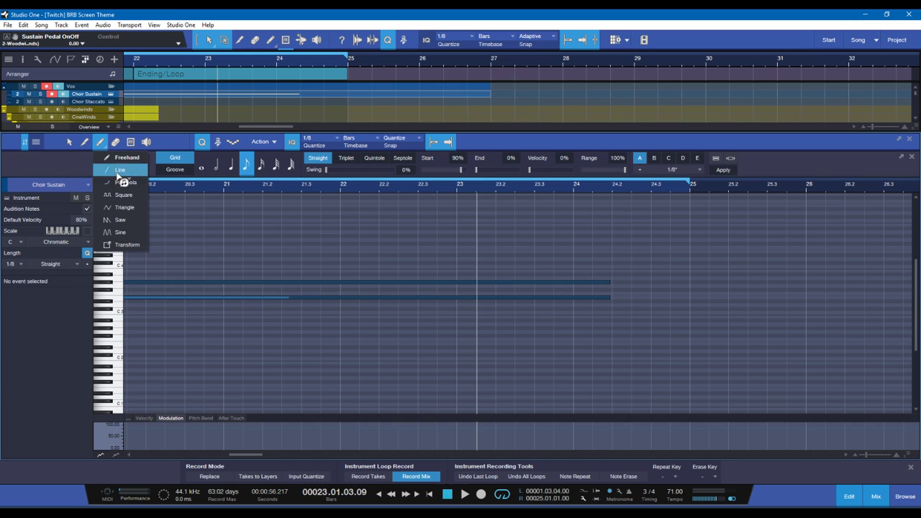
left_click(127, 205)
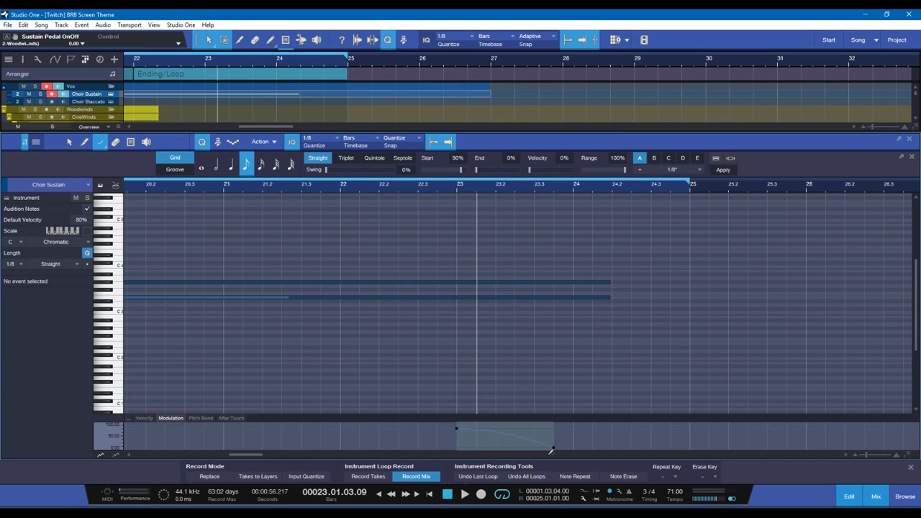
left_click_drag(552, 451, 552, 448)
left_click(555, 432)
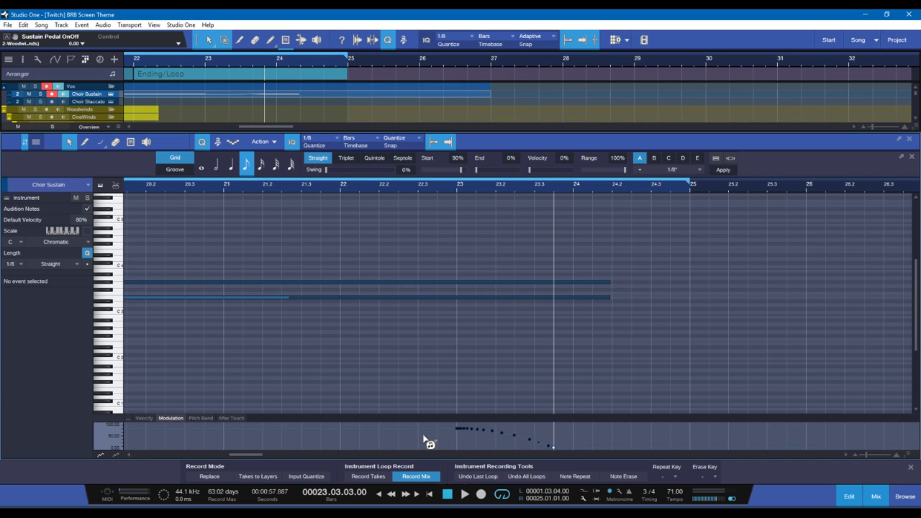
key("F2")
Step: Solo the Harp track and play it from bar 14 to about bar 21
scroll(346, 390, "left", 3)
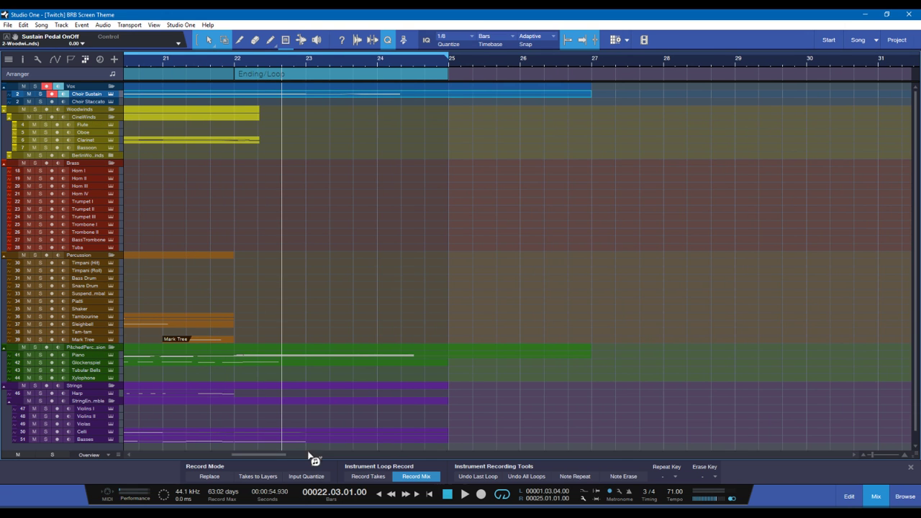
left_click_drag(264, 458, 214, 462)
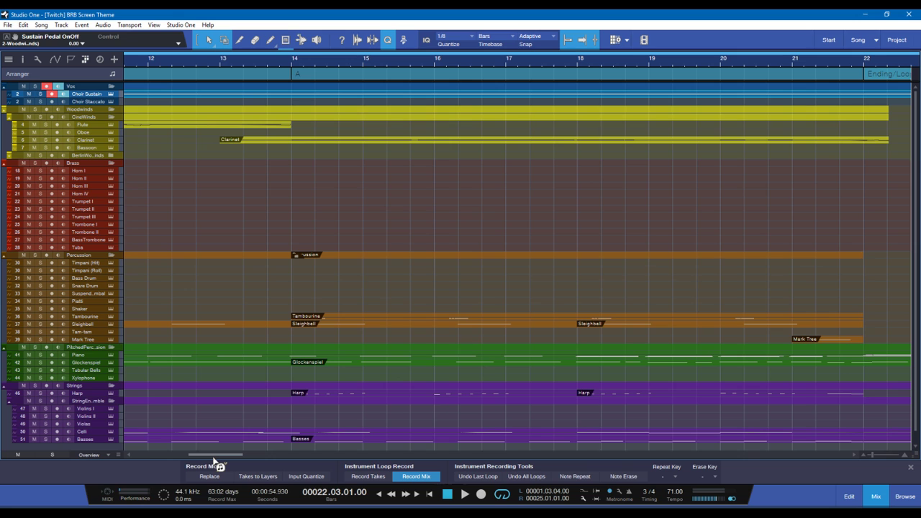
left_click(88, 394)
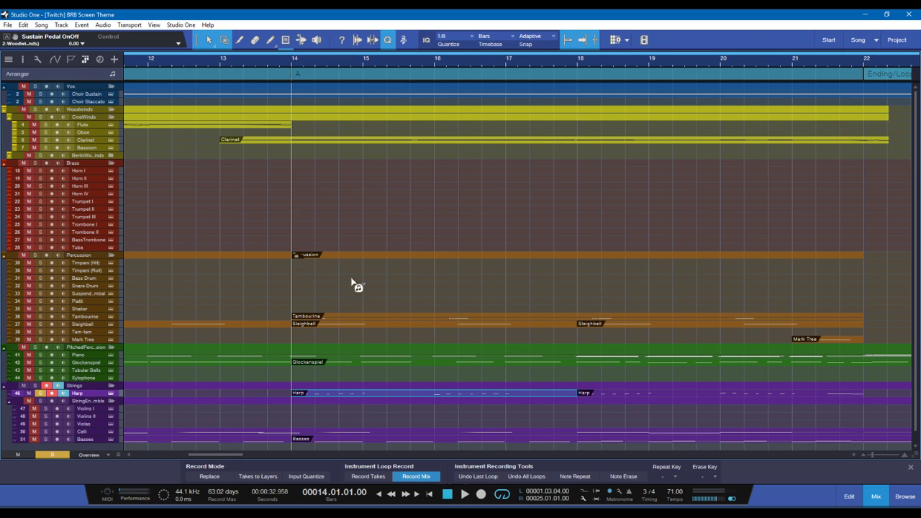
key("space")
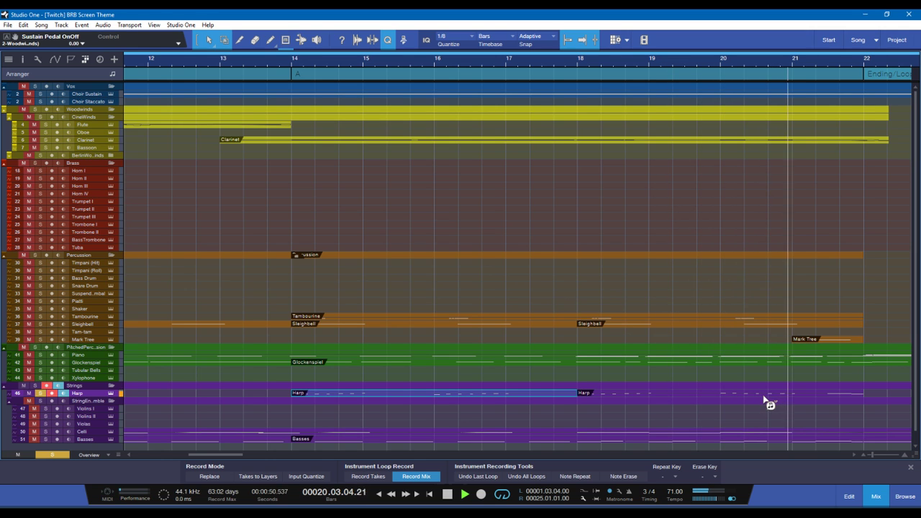
key("space")
Step: Open the harp part that starts at bar 18 and play its opening notes
double_click(727, 401)
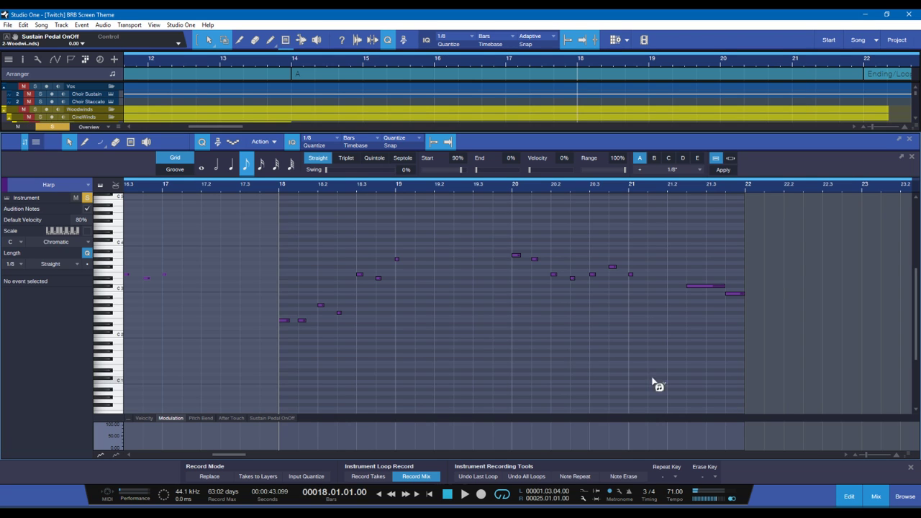
key("space")
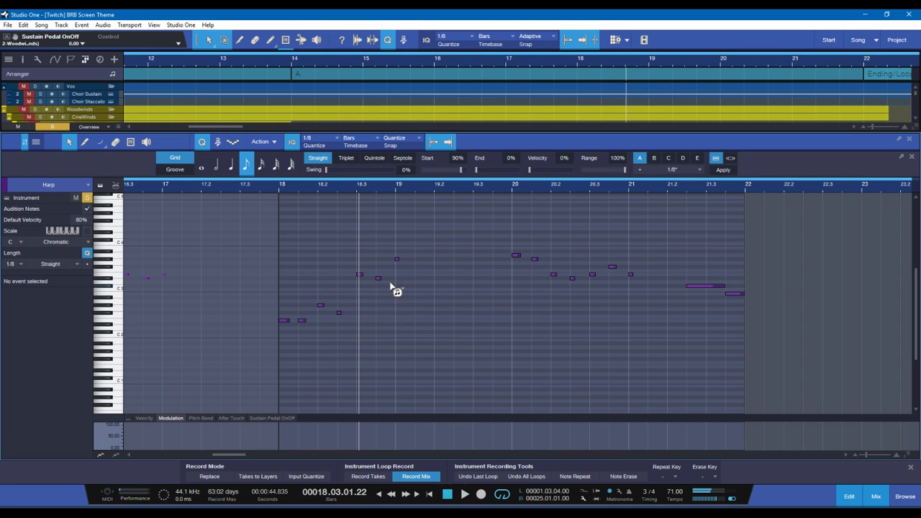
key("space")
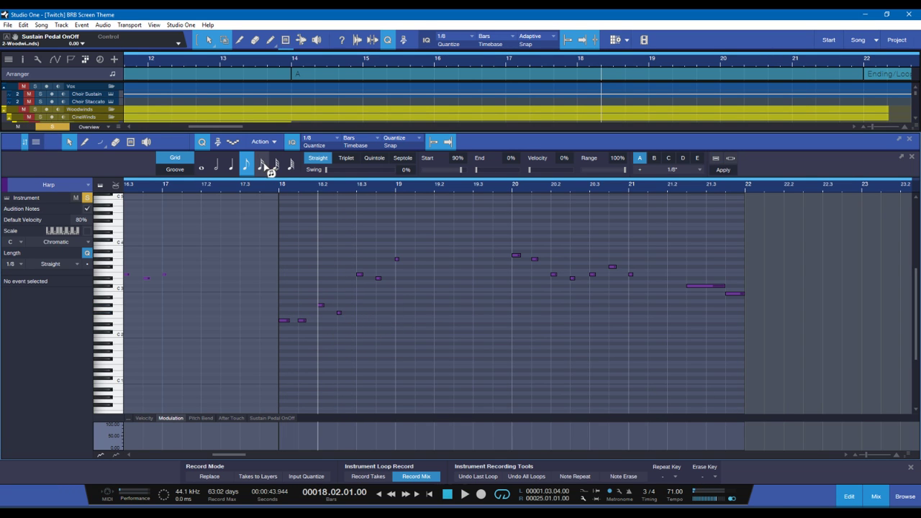
Step: Try finer note grids for the harp part, including 1/16 and 1/32 septoles, and settle on 1/32 triplets
left_click(262, 165)
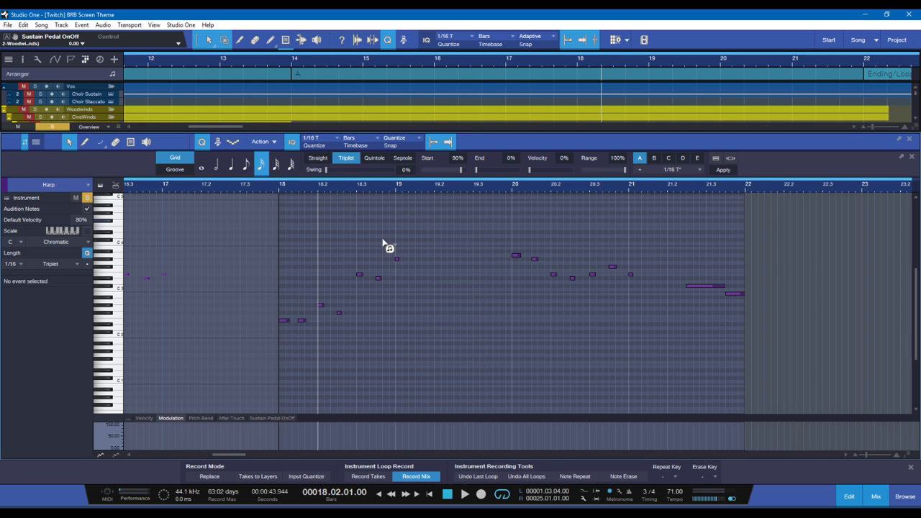
scroll(422, 281, "up", 2)
left_click(375, 158)
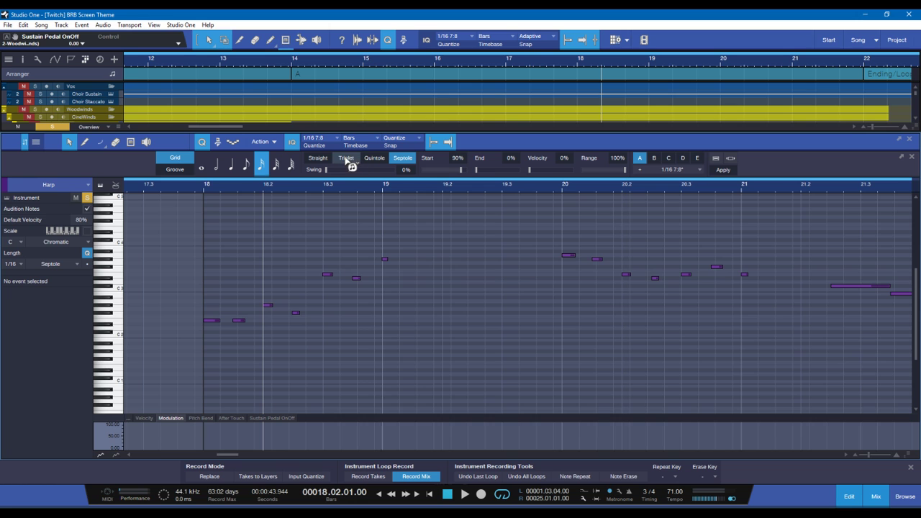
scroll(371, 273, "down", 3)
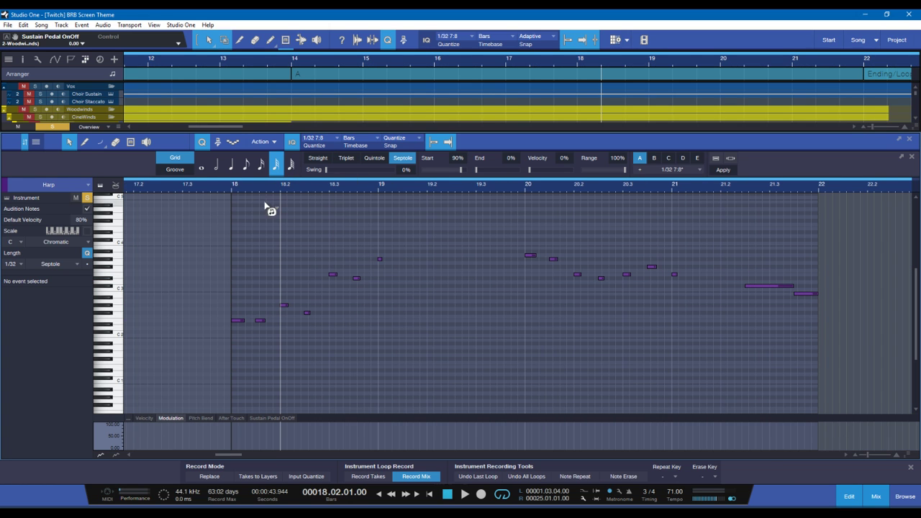
left_click(234, 193)
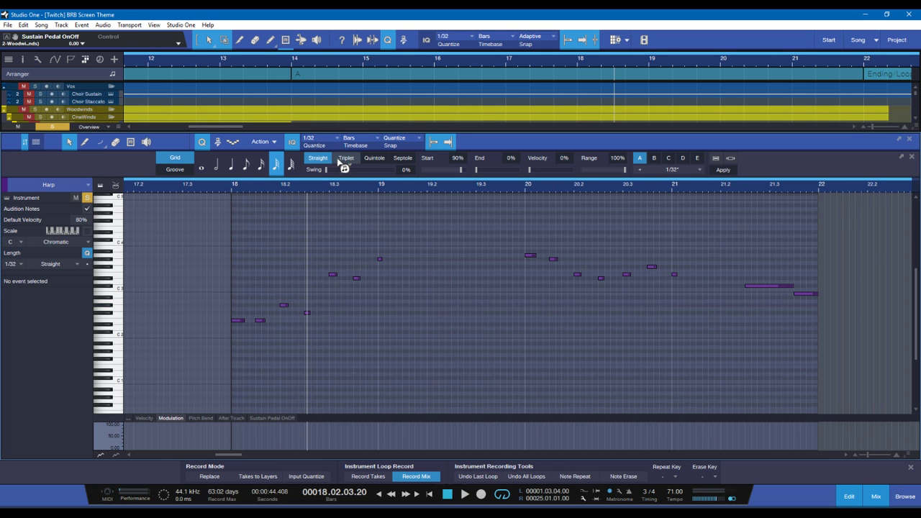
scroll(360, 279, "up", 2)
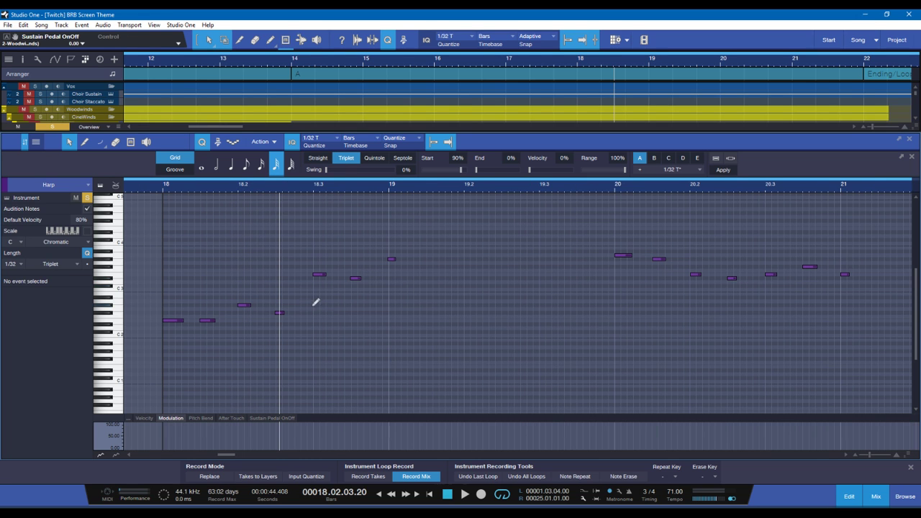
Step: Draw a rising 1/32-triplet harp run G#2, A2, B2, C#3 from 18.2.3.67 up to 18.3 and play it from bar 18
left_click(280, 314)
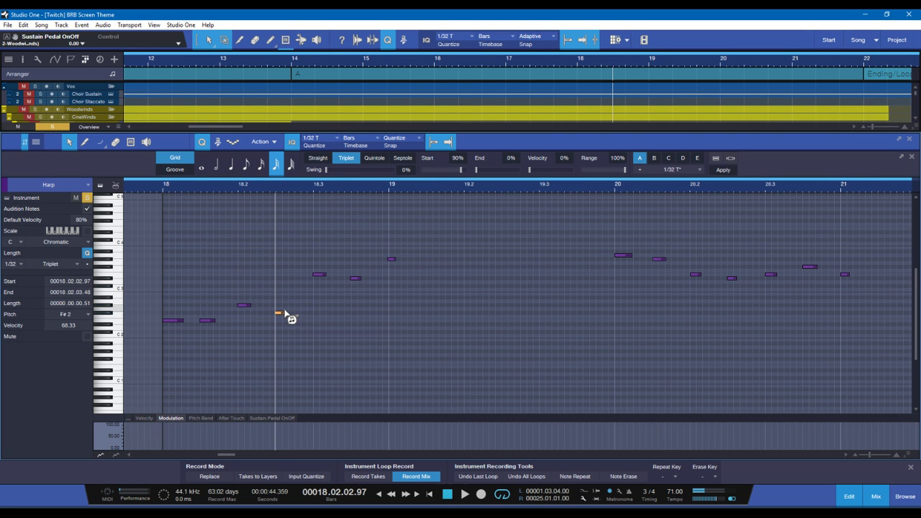
left_click(289, 310)
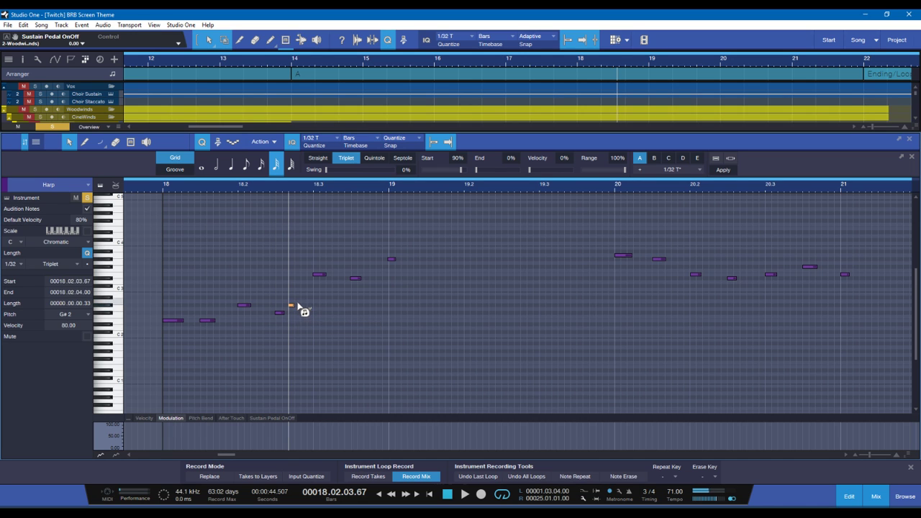
left_click(301, 302)
left_click(305, 294)
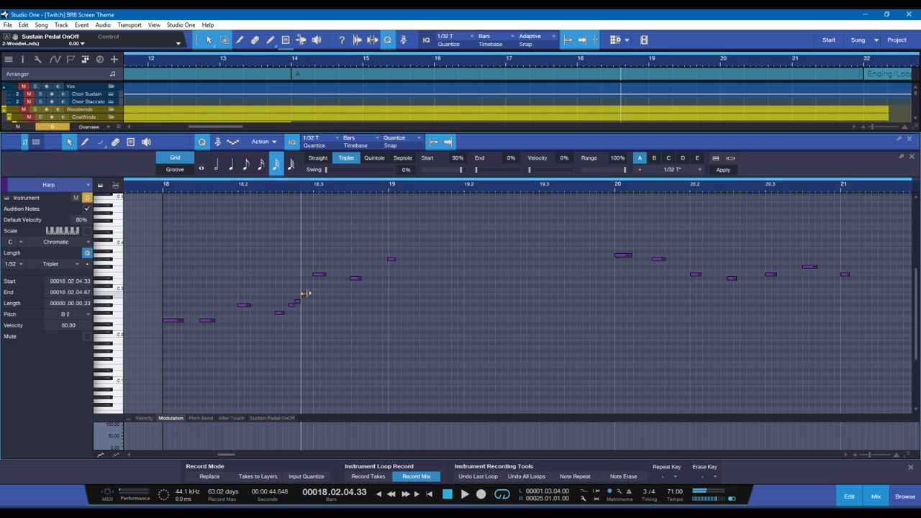
left_click(309, 286)
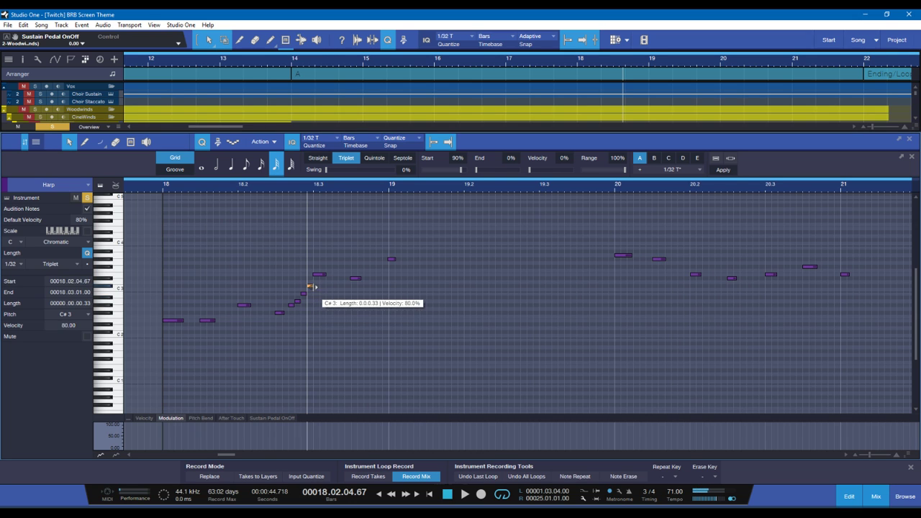
left_click(165, 193)
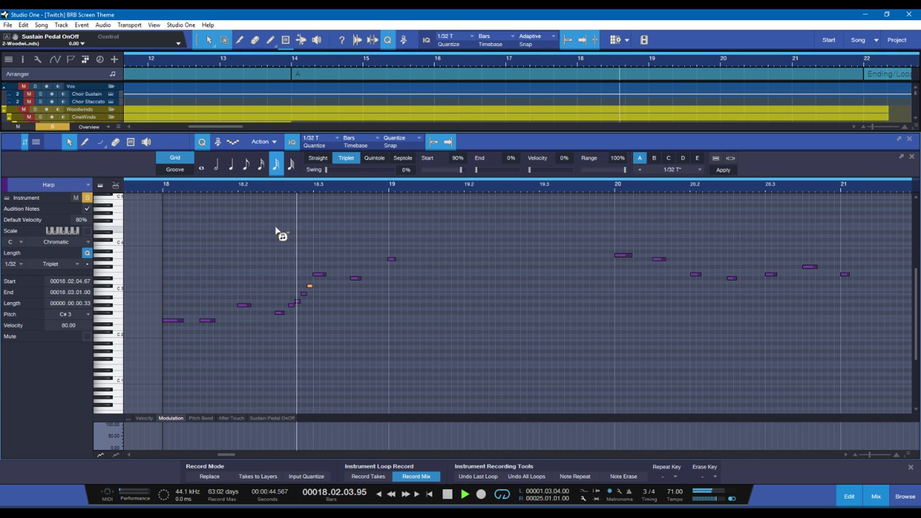
key("space")
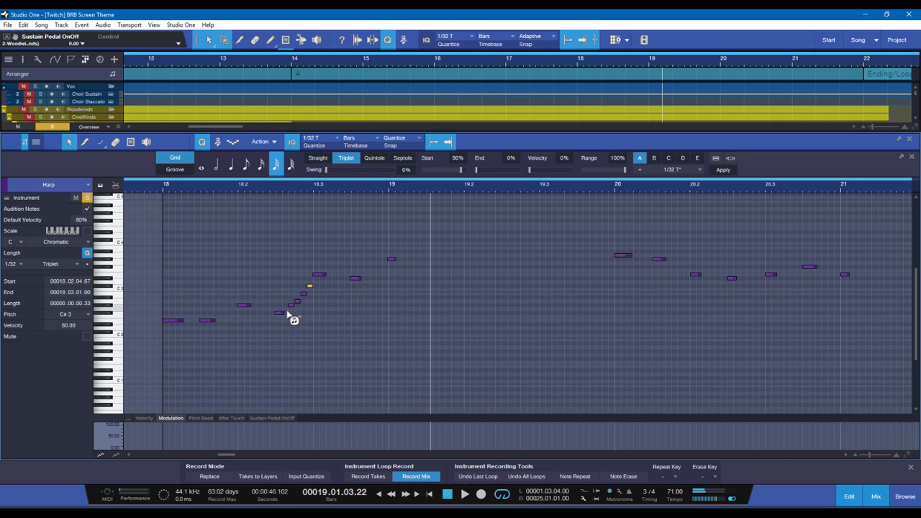
Step: Rework the harp run to start on G#2 at 18.2.3.33 and climb through C#3 to D#3 at 18.2.4.67
left_click(291, 307)
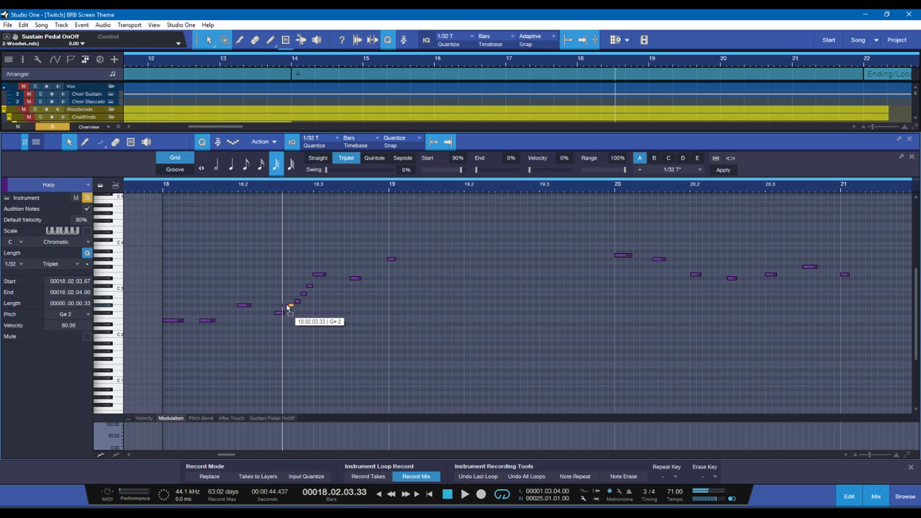
mouse_move(298, 303)
left_mouse_down()
mouse_move(313, 273)
mouse_move(321, 282)
left_mouse_up()
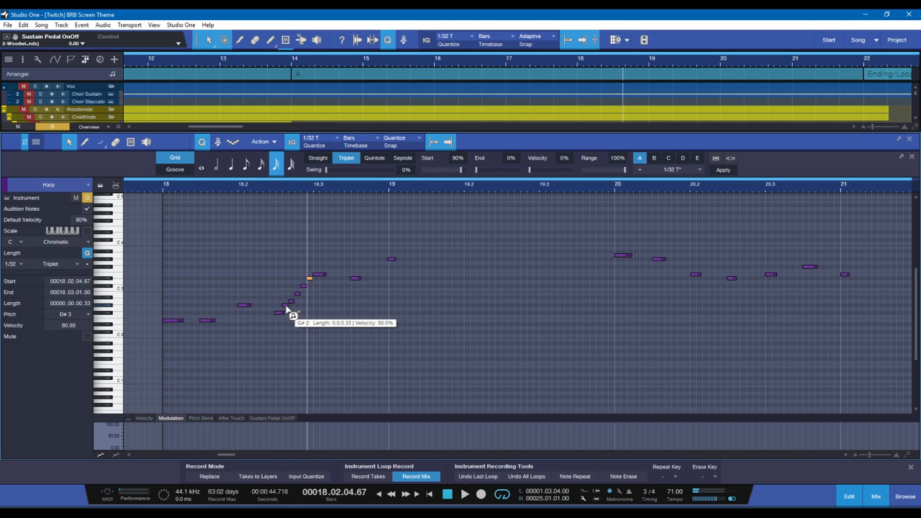
Step: Play the harp run from bar 18, remove its top D#3 note and lengthen the C#3 note up to 18.3
left_click(166, 191)
key("space")
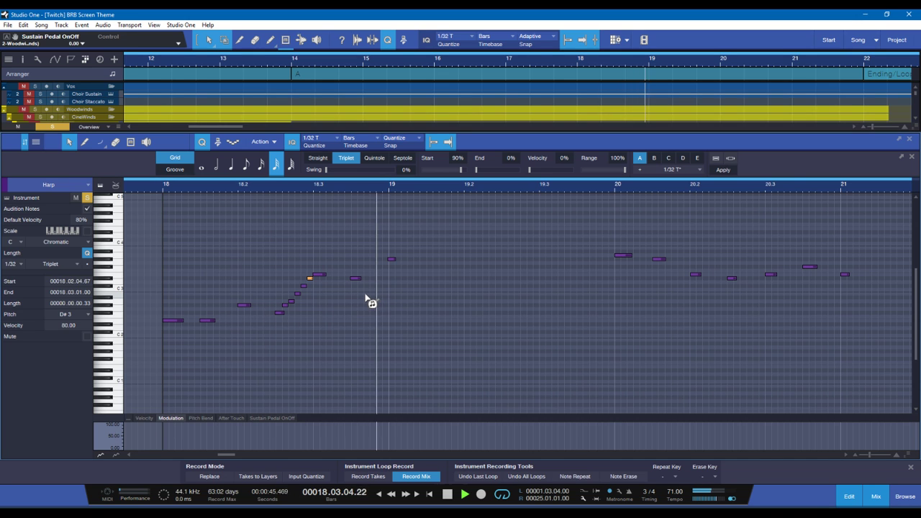
key("space")
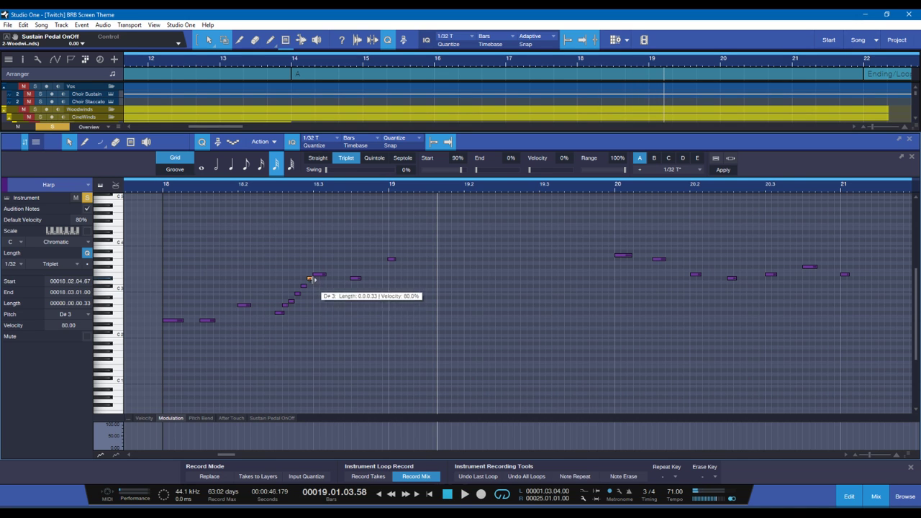
left_click_drag(311, 283, 308, 271)
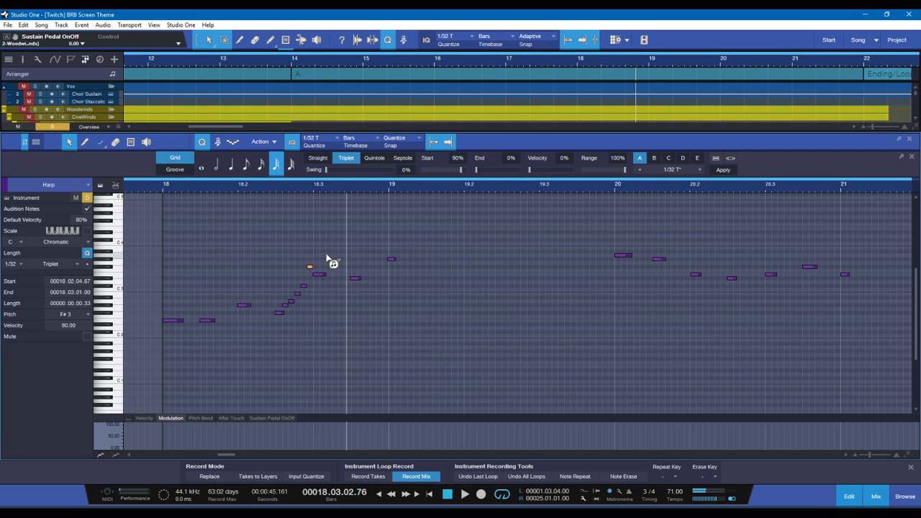
left_click(317, 275)
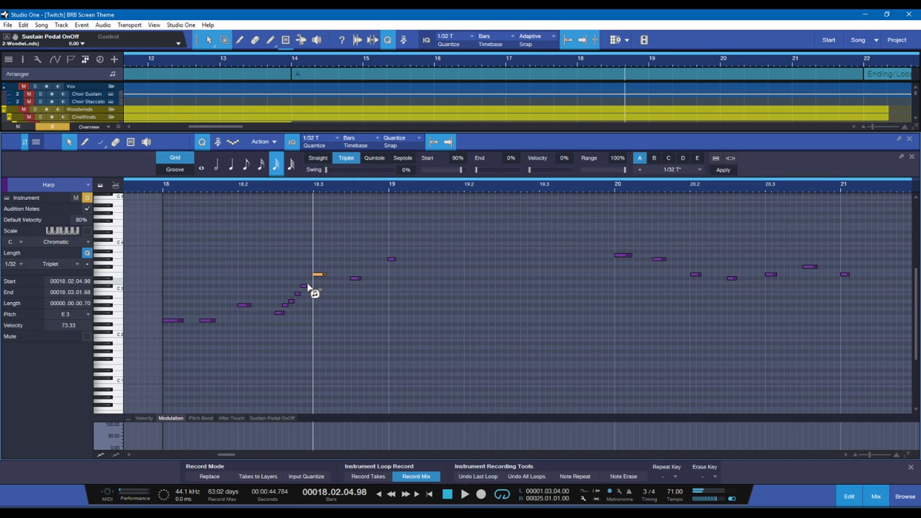
left_click(305, 285)
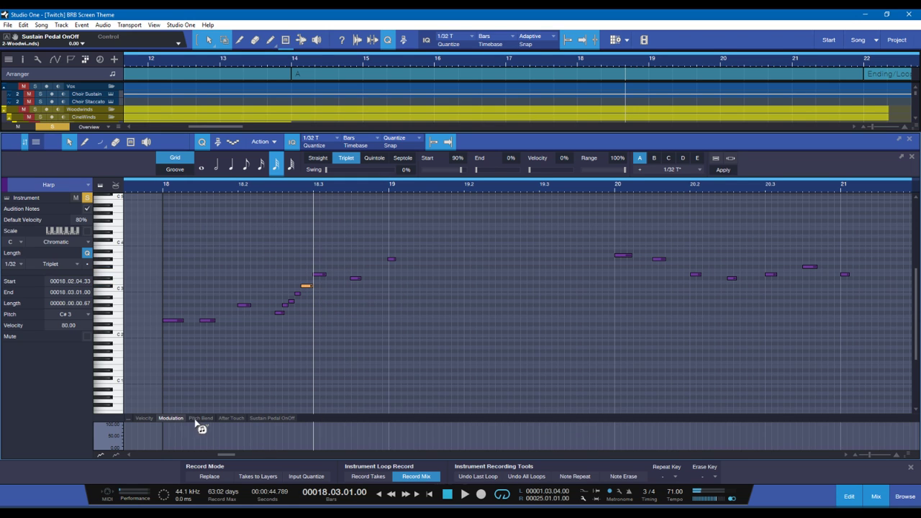
Step: Shape the velocities of the harp run's notes so they rise towards C#3, starting from about 55% on G#2
left_click(144, 418)
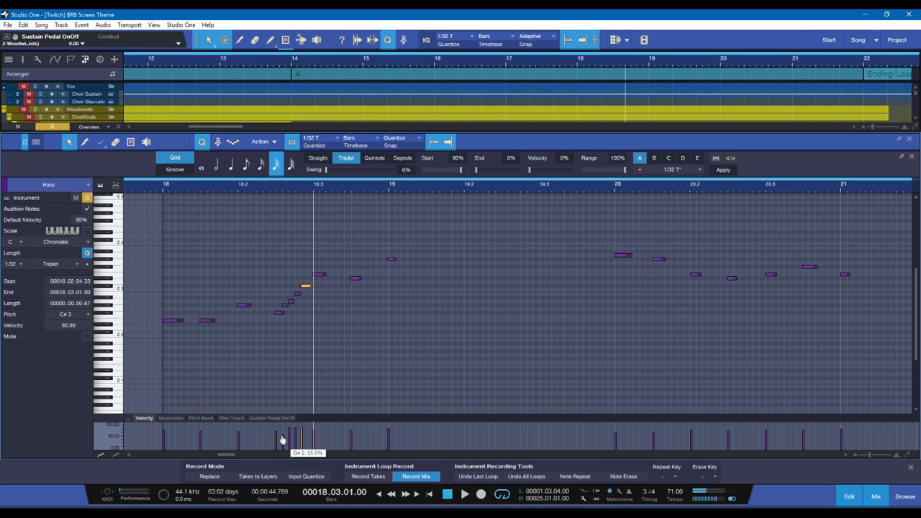
left_click(280, 313)
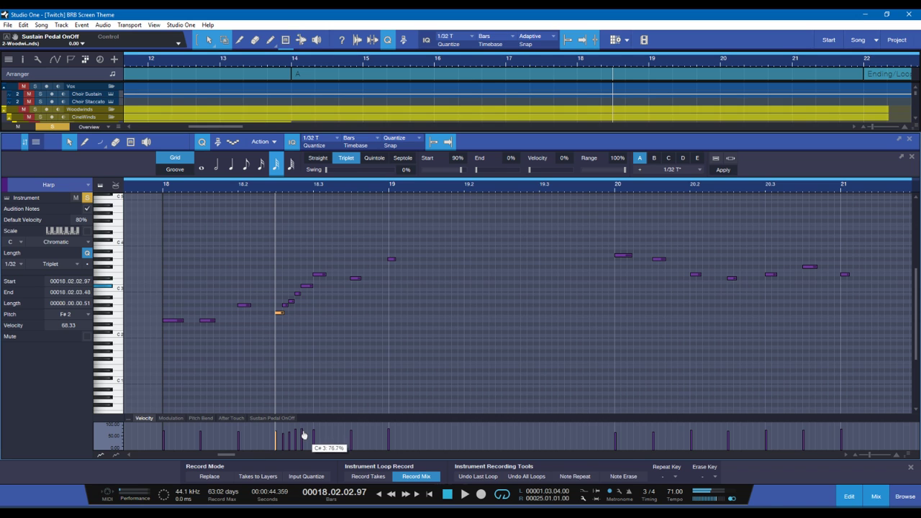
left_click(320, 274)
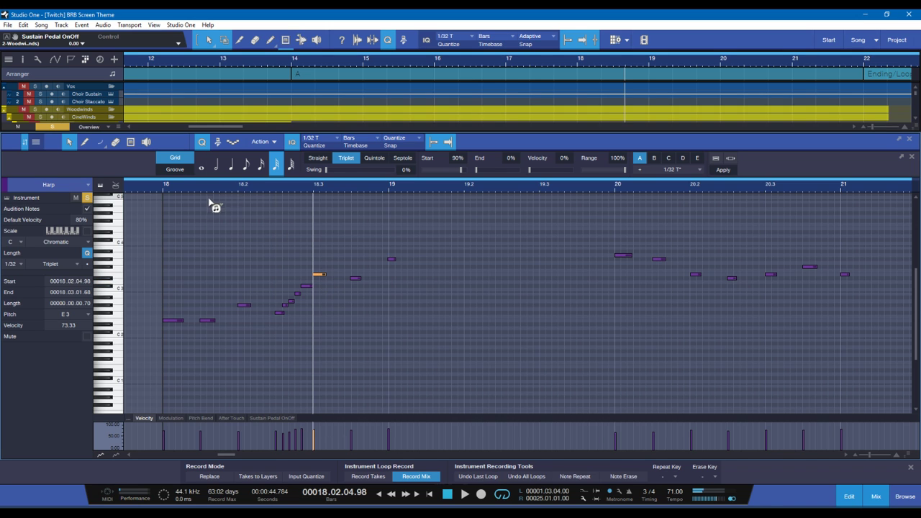
Step: Play the harp run on its own, unsolo the harp, play bar 18 with the full arrangement and close the note editor
left_click(233, 190)
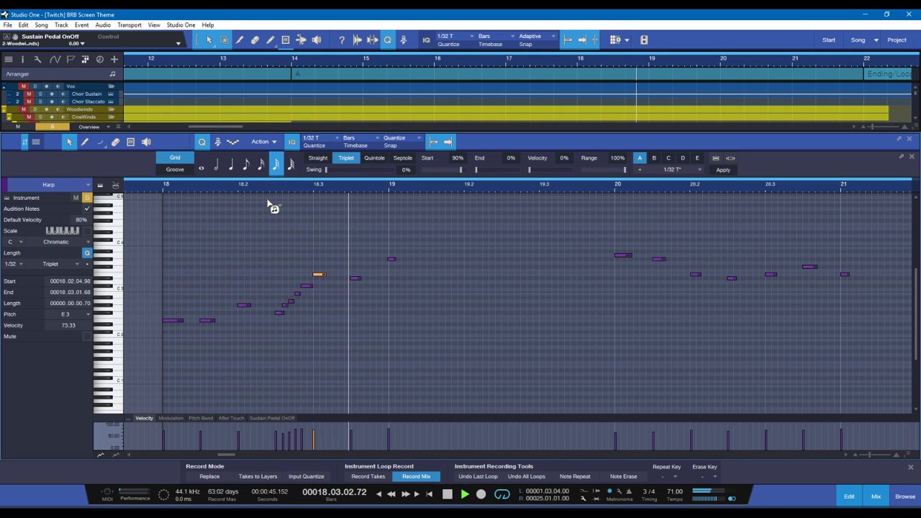
key("space")
left_click(160, 187)
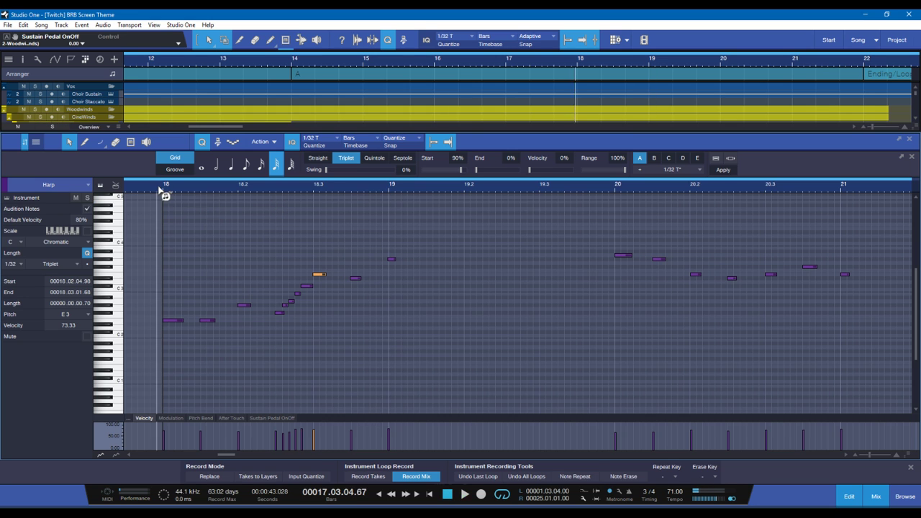
key("space")
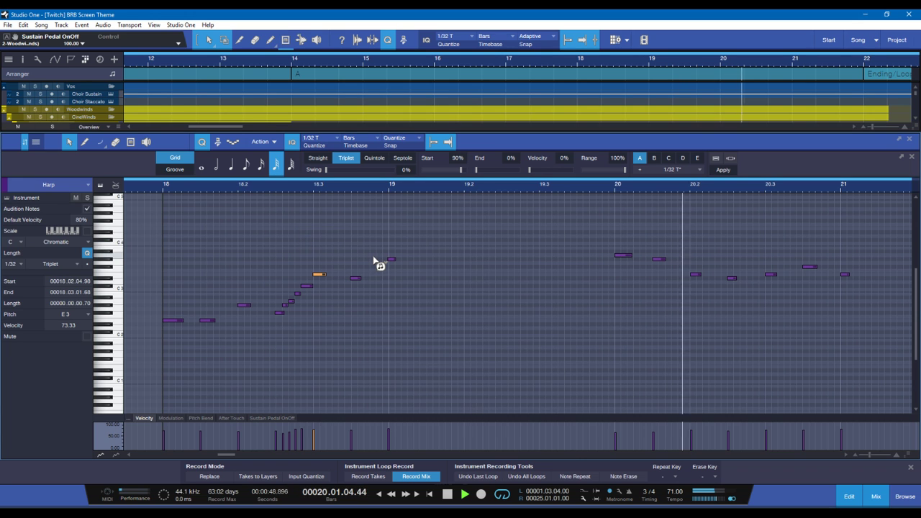
key("space")
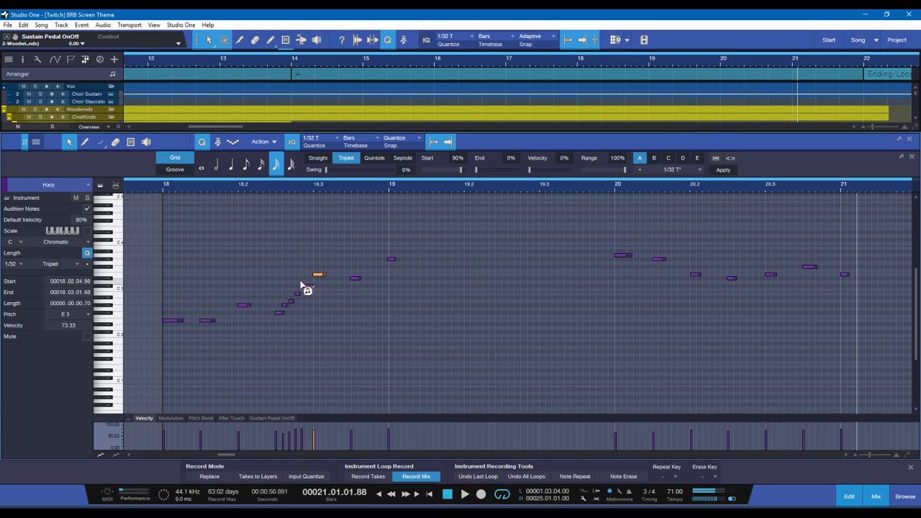
left_click(165, 189)
key("space")
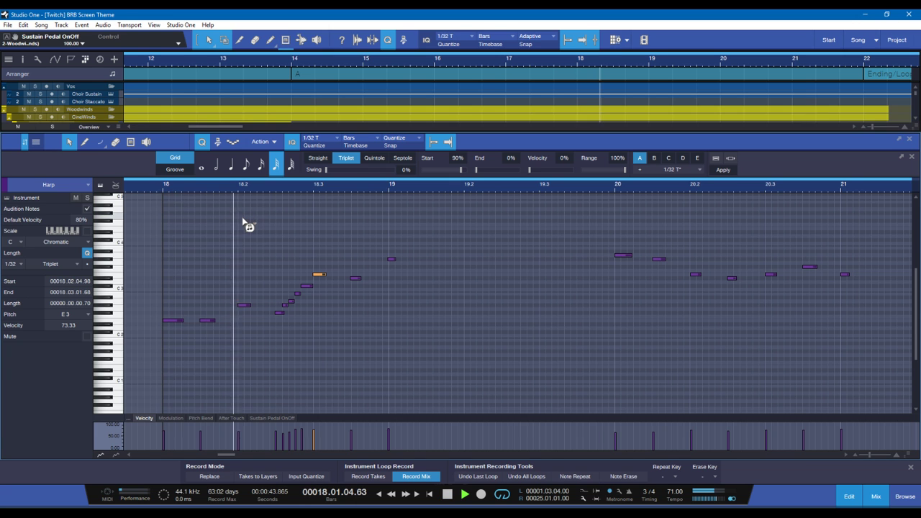
key("space")
key("F2")
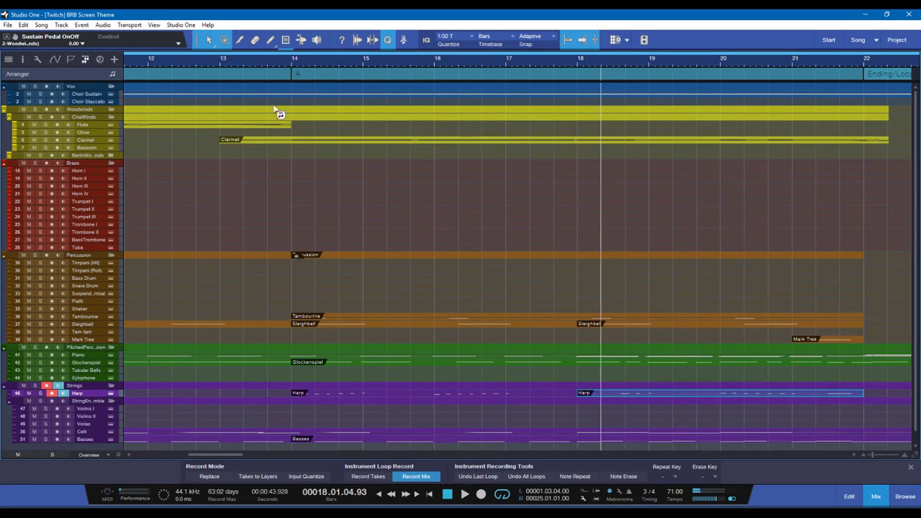
Step: Play the full arrangement from bar 14 through the ending section
left_click(287, 59)
key("space")
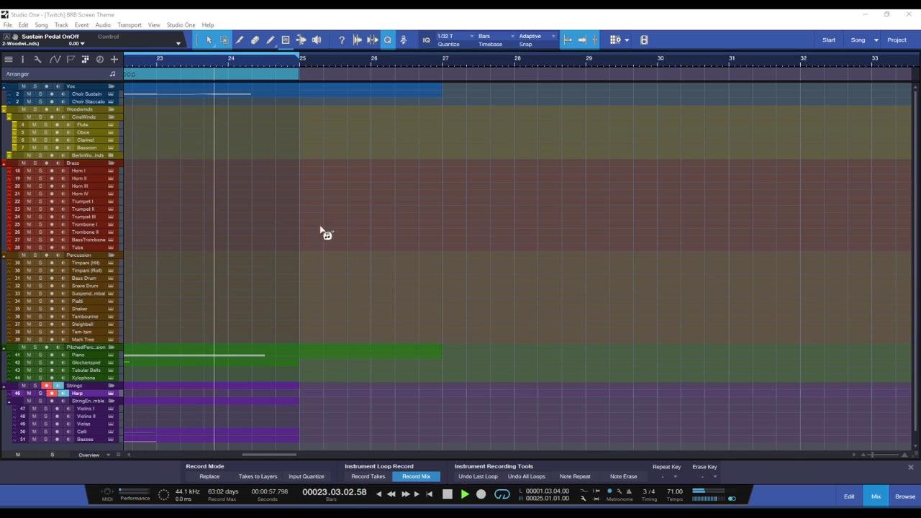
left_click(318, 135)
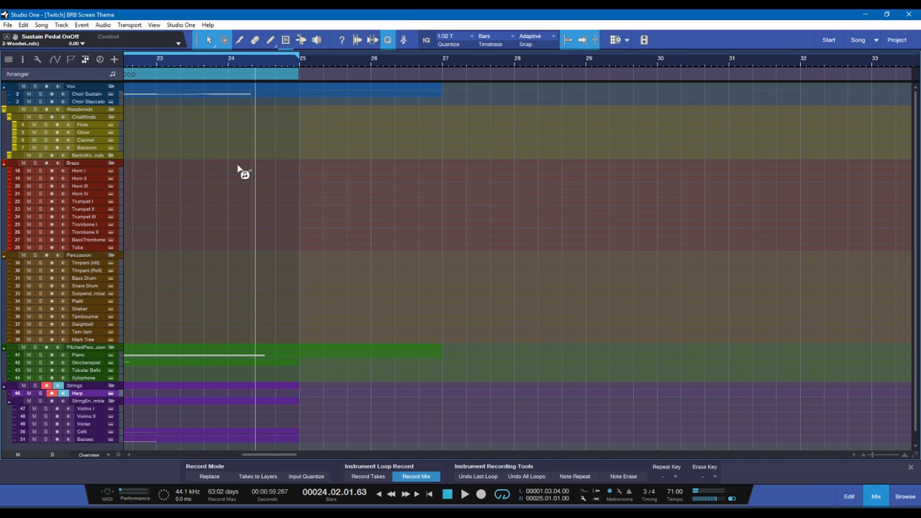
Step: Open the Choir Sustain part at bar 22, examine its held ending notes and close the note editor
left_click(200, 97)
key("space")
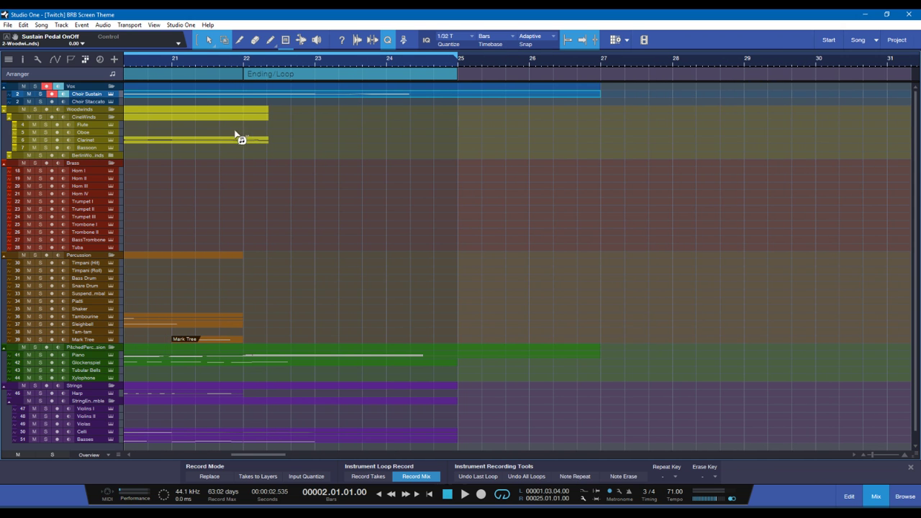
left_click(244, 65)
double_click(246, 96)
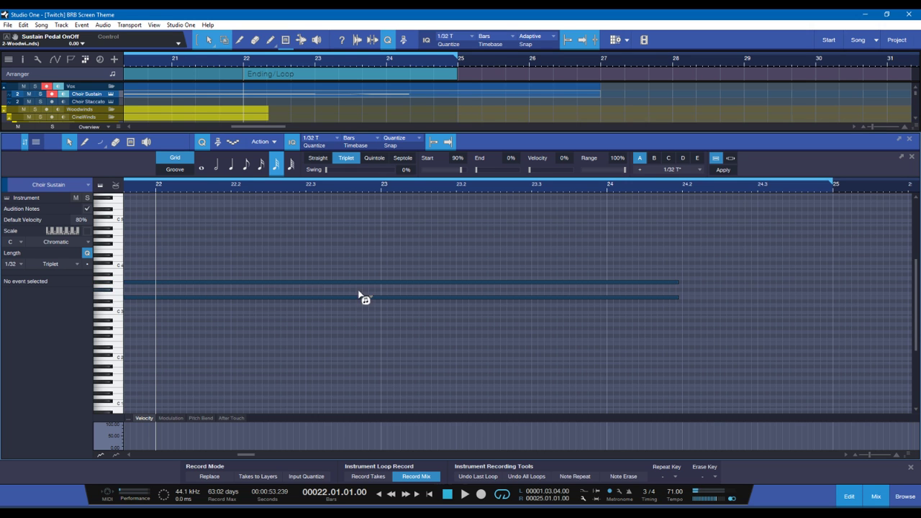
key("F2")
Step: Set the arrangement's quantize value to 1/16
scroll(248, 455, "left", 4)
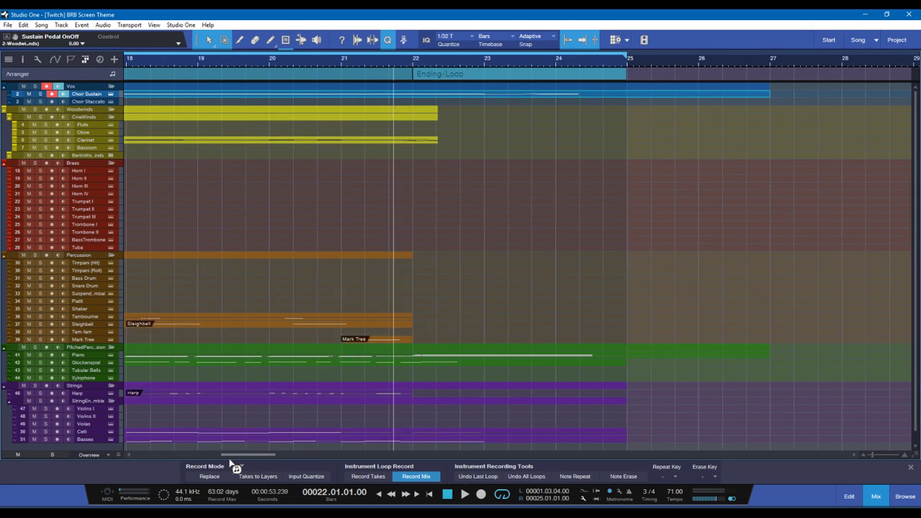
left_click(329, 241)
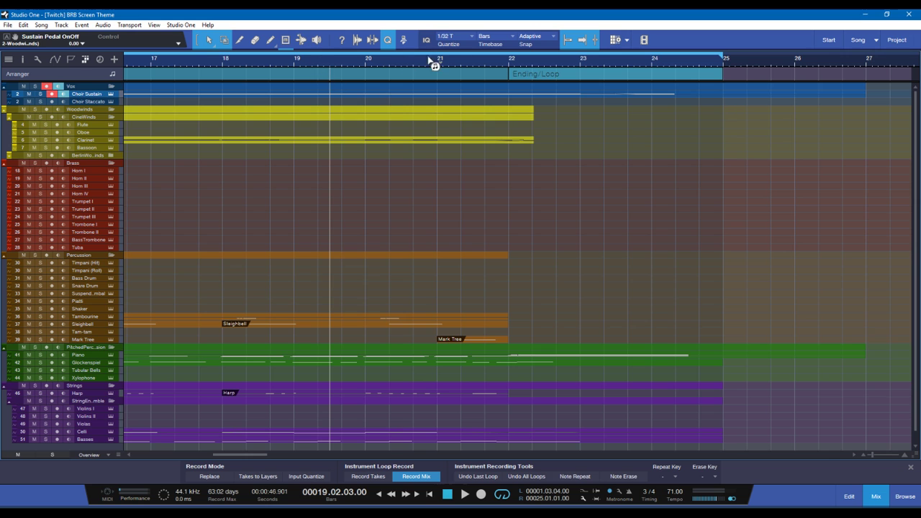
left_click(455, 43)
left_click(524, 57)
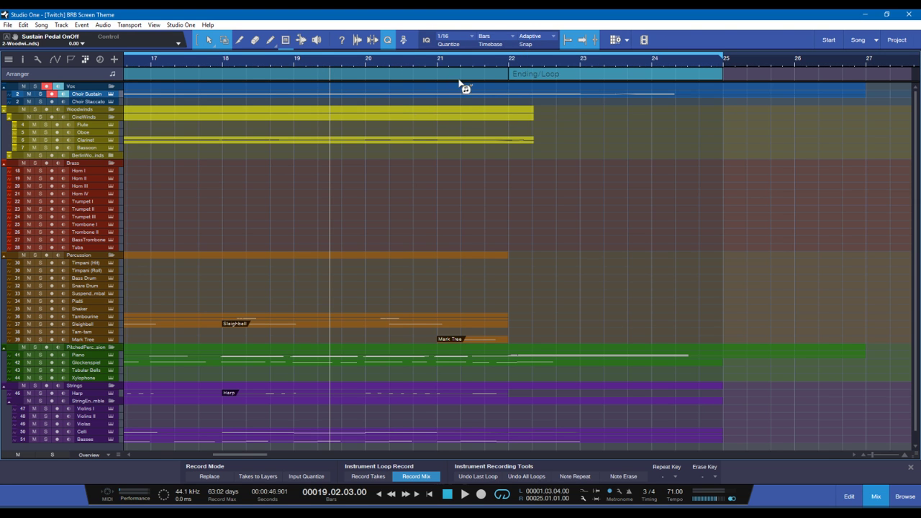
Step: Place the playback position at 1.3.4 just before the Intro and look through the arrangement from the start to bar 18
scroll(338, 294, "left", 1)
left_click_drag(247, 456, 165, 475)
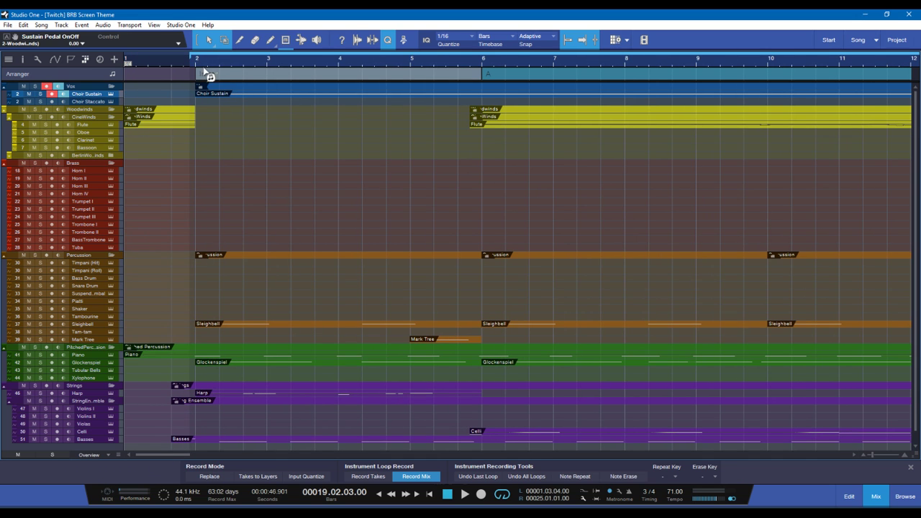
left_click(189, 63)
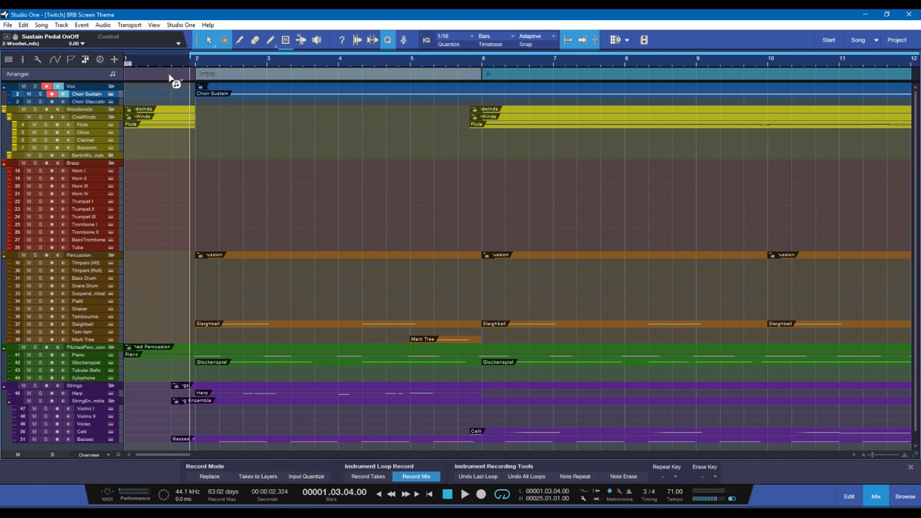
scroll(385, 298, "right", 10)
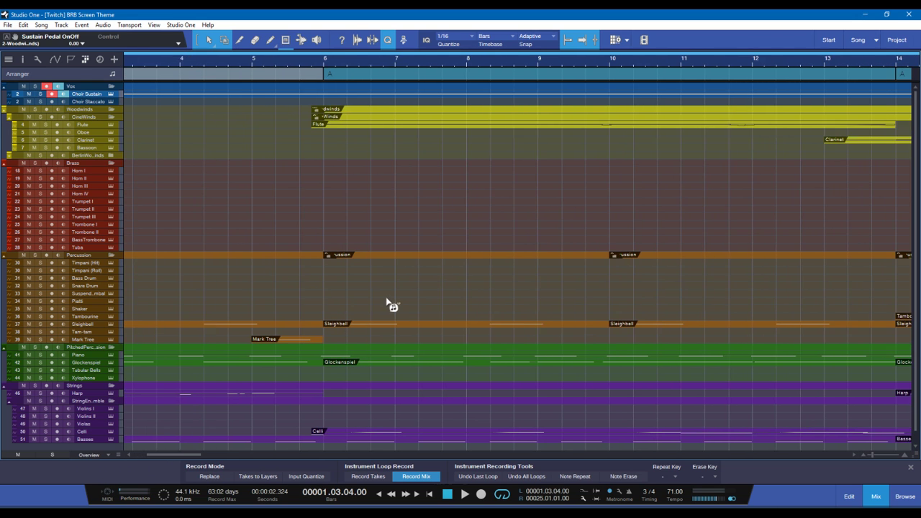
scroll(387, 303, "right", 5)
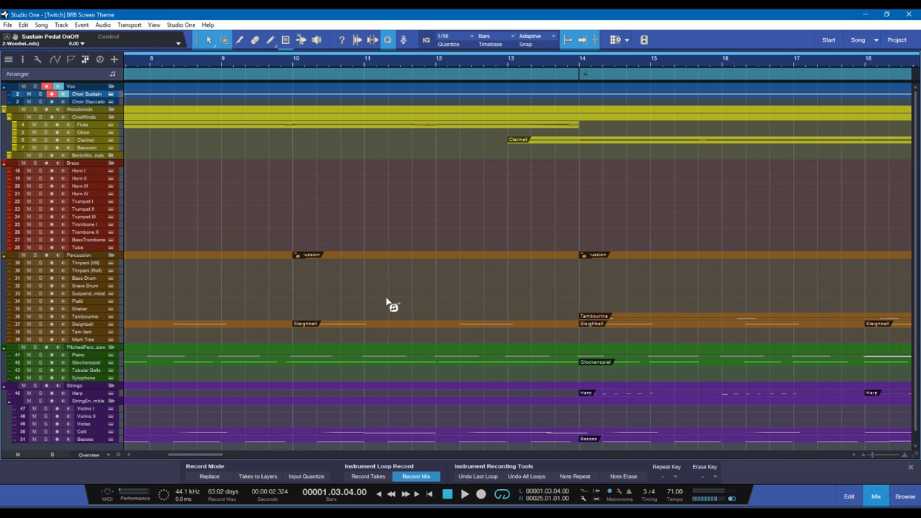
Step: Arm the Tubular Bells track, play the arrangement from about bar 11 and start recording a part on it
left_click(90, 248)
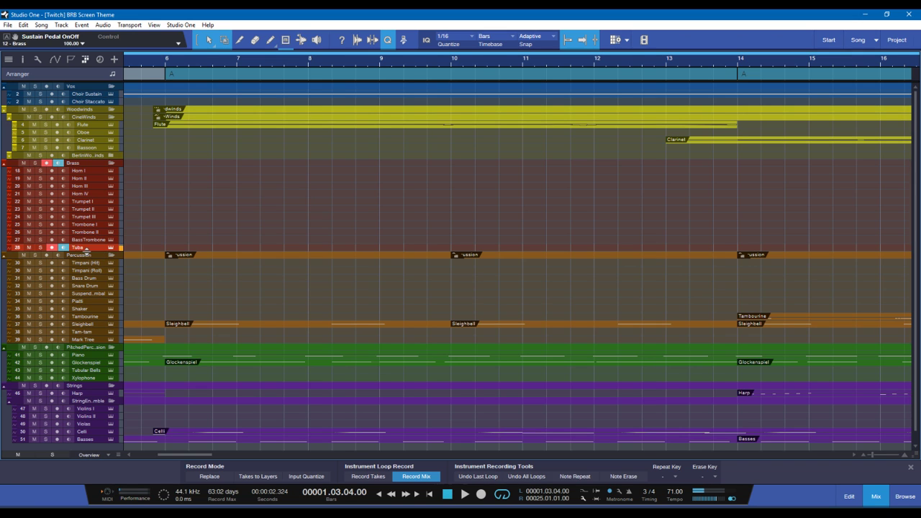
left_click(92, 370)
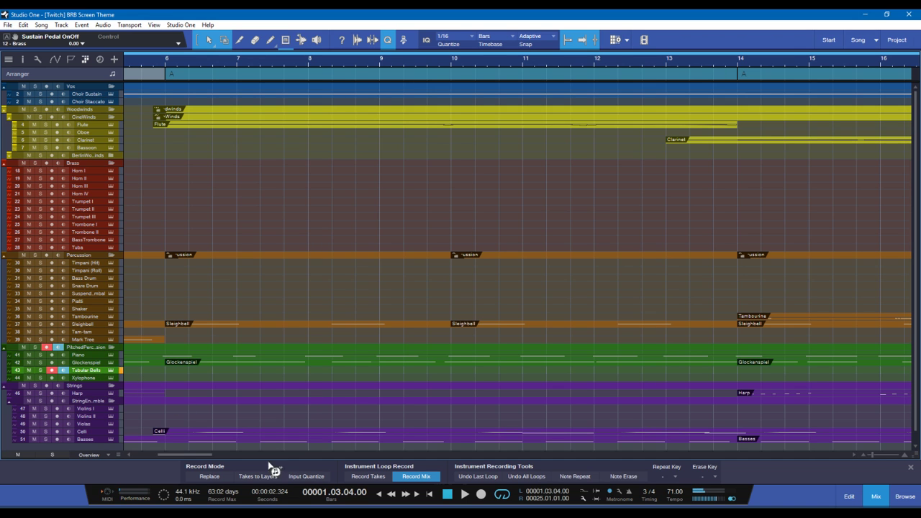
left_click_drag(188, 455, 216, 454)
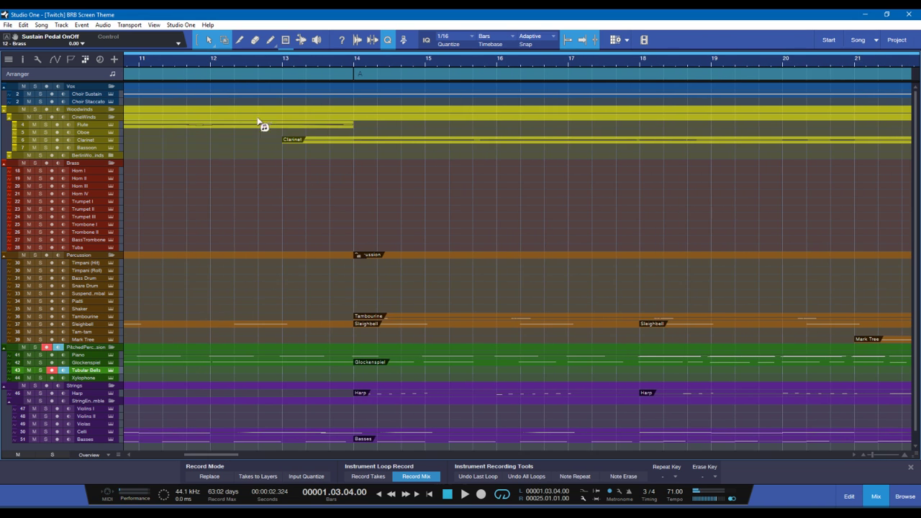
left_click(142, 72)
key("space")
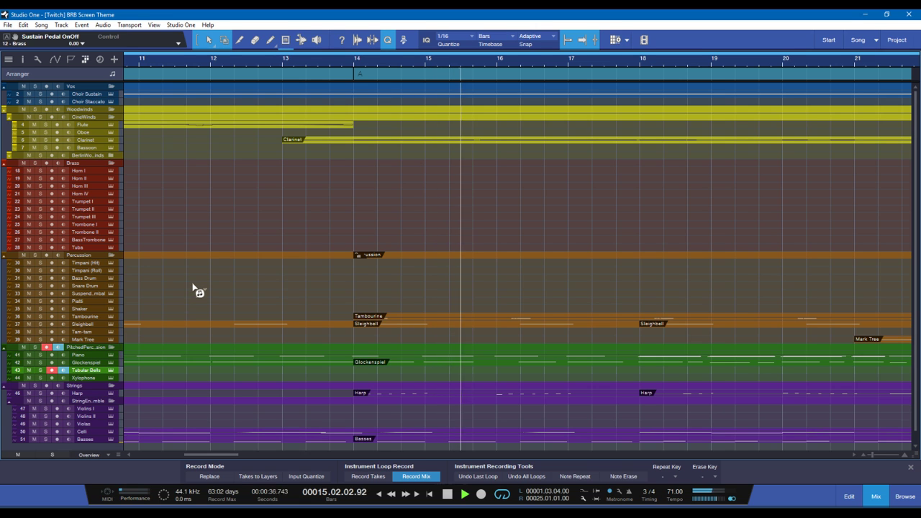
key("KP_Multiply")
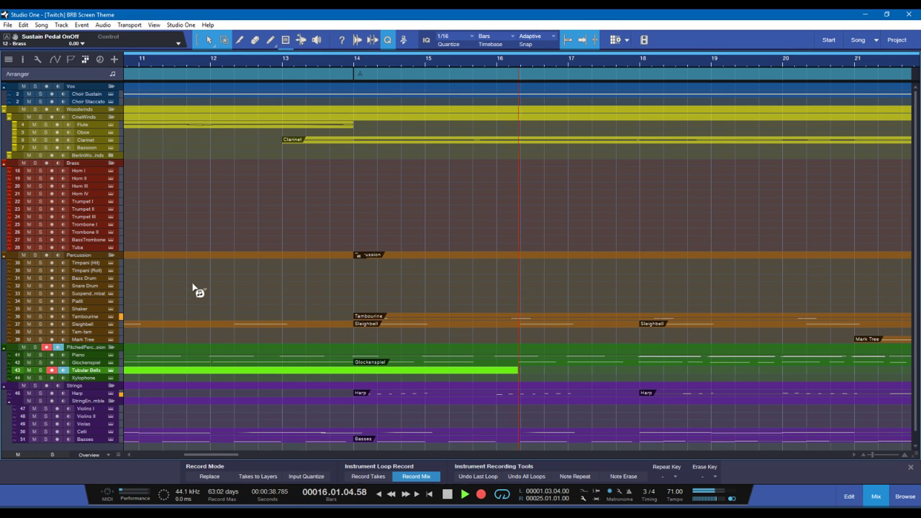